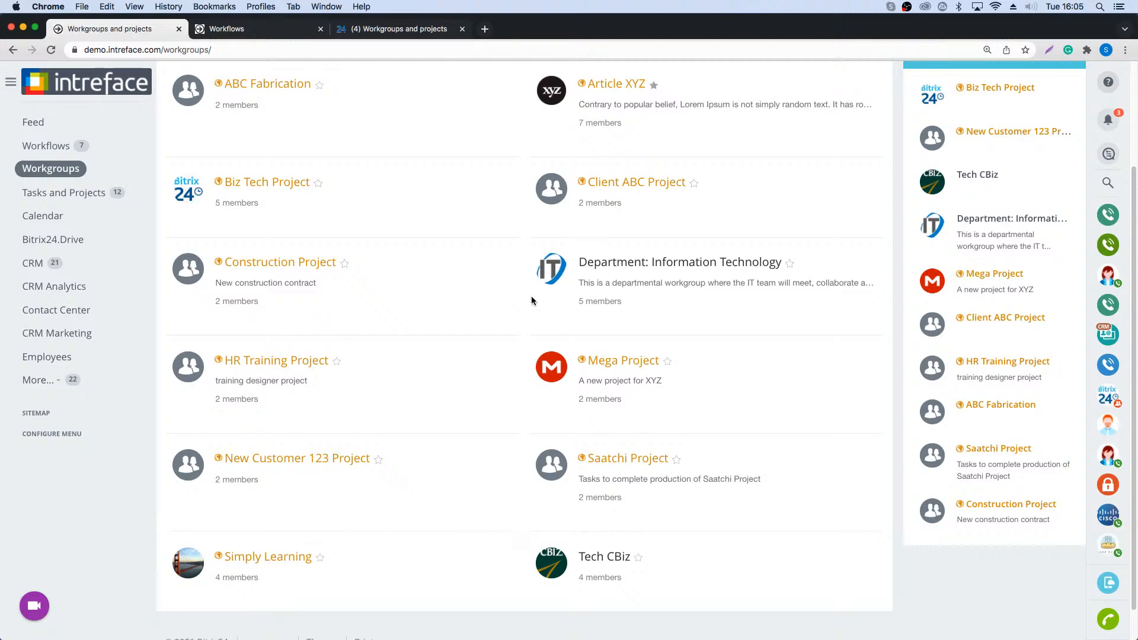
- Review the available workgroup filter fields and search the workgroups and projects for "biz"
{"action": "scroll", "coordinate": [592, 285], "scroll_direction": "up", "scroll_amount": 3}
{"action": "left_click", "coordinate": [523, 88]}
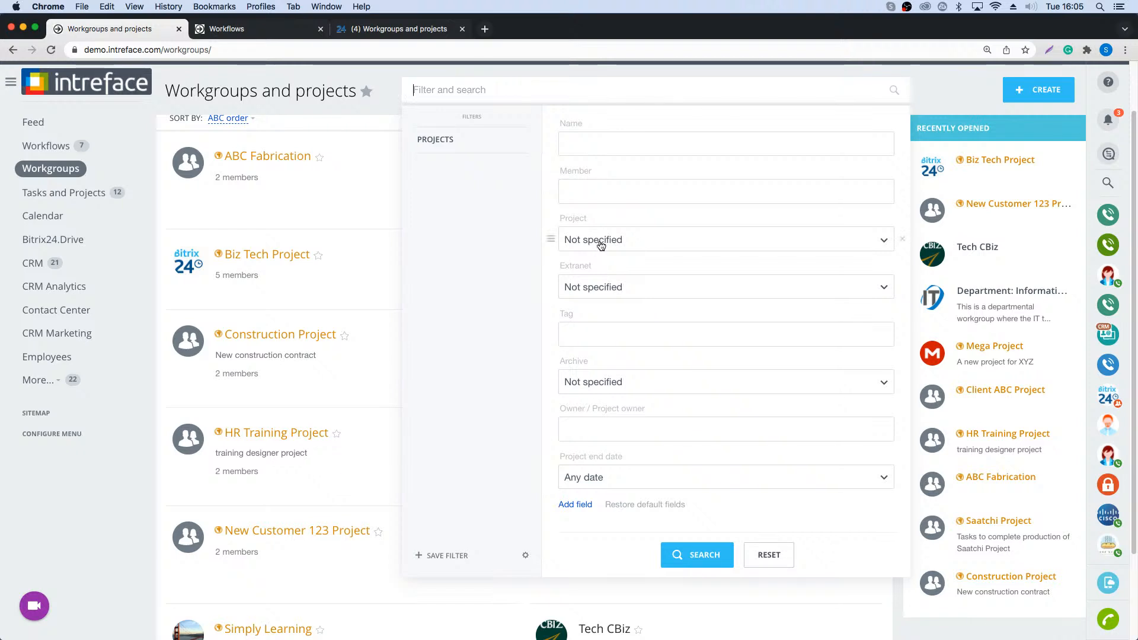
{"action": "left_click", "coordinate": [549, 239]}
{"action": "left_click", "coordinate": [476, 383]}
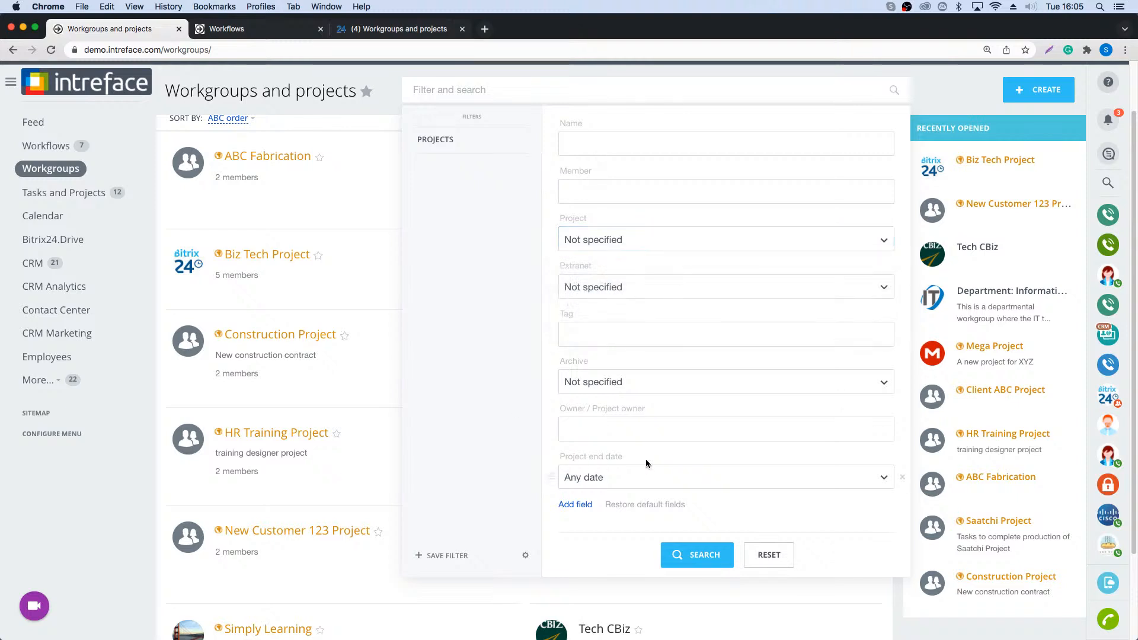
{"action": "left_click", "coordinate": [666, 432]}
{"action": "left_click", "coordinate": [500, 330]}
{"action": "left_click", "coordinate": [592, 510]}
{"action": "left_click", "coordinate": [464, 88]}
{"action": "type", "text": "biz"}
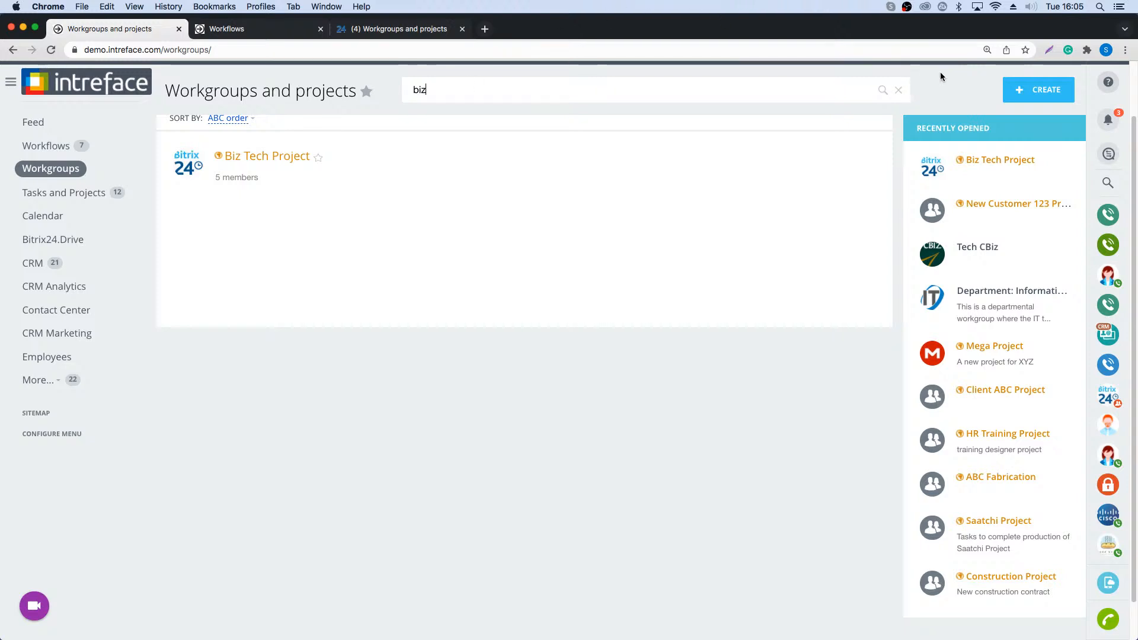
- Open the creation options here, then switch to the other demo portal and examine its project wizard's extended parameters, closing it without creating anything
{"action": "left_click", "coordinate": [1019, 94]}
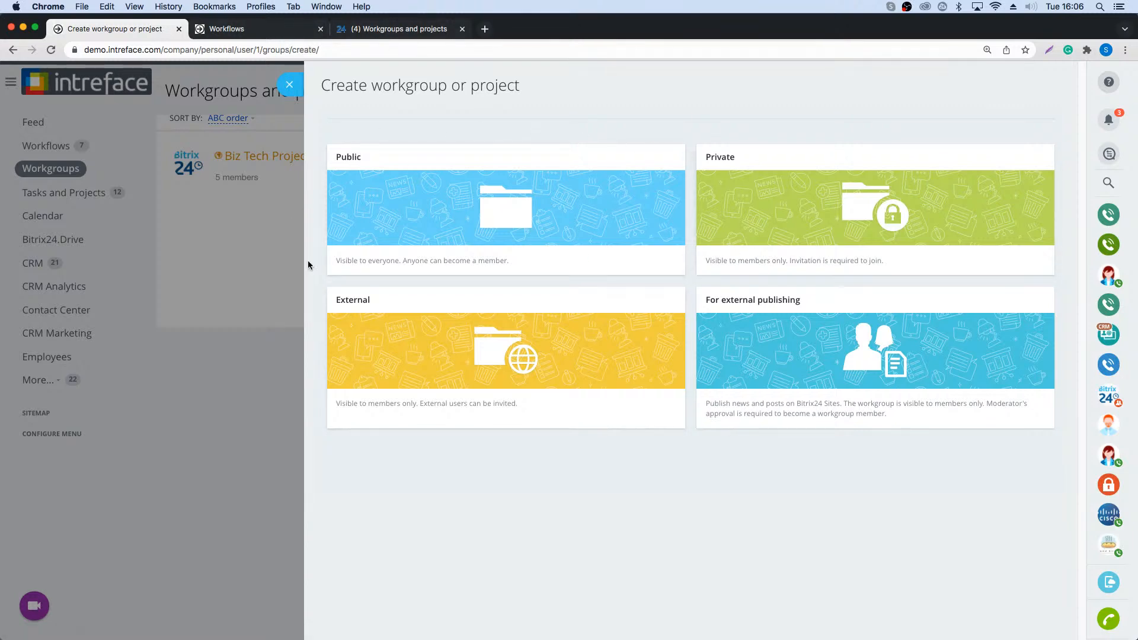
{"action": "left_click", "coordinate": [395, 33]}
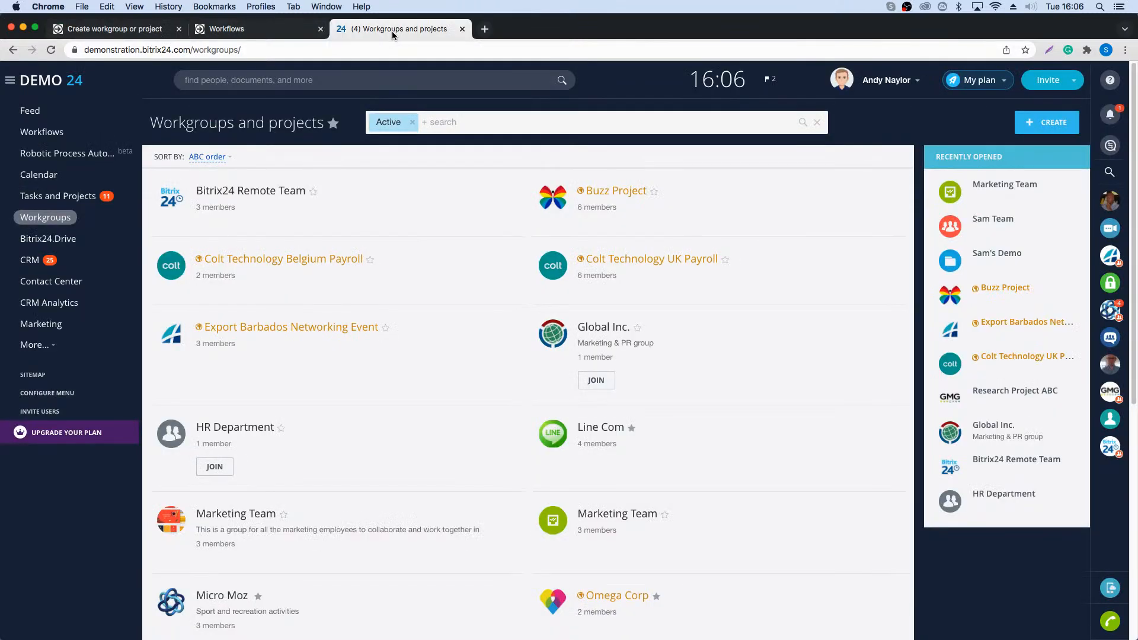
{"action": "left_click", "coordinate": [1044, 130]}
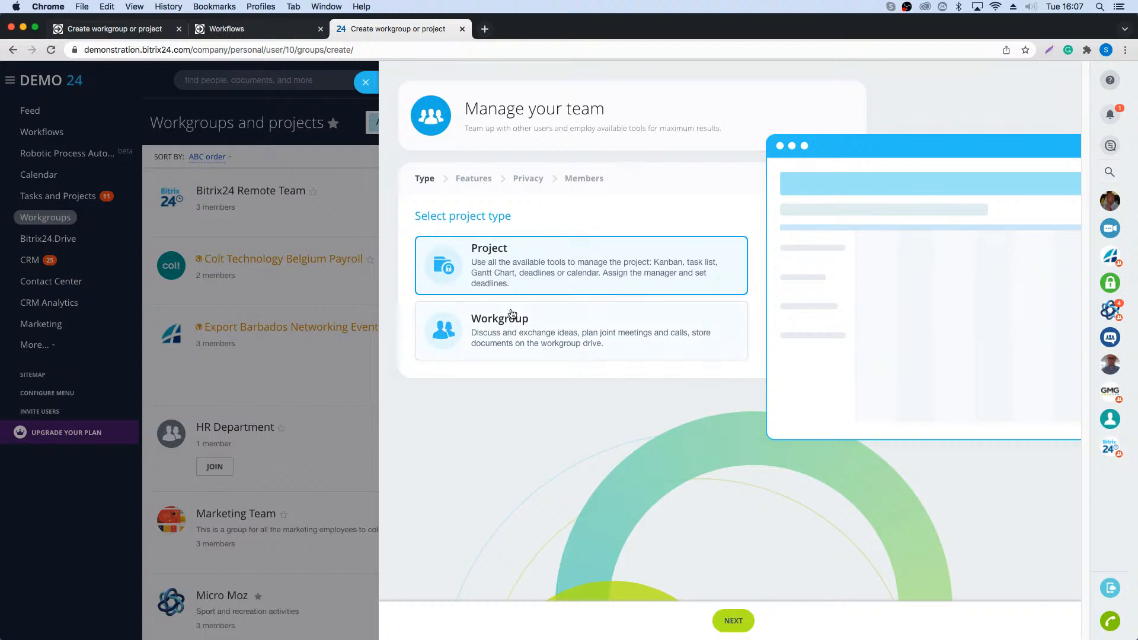
{"action": "left_click", "coordinate": [730, 622]}
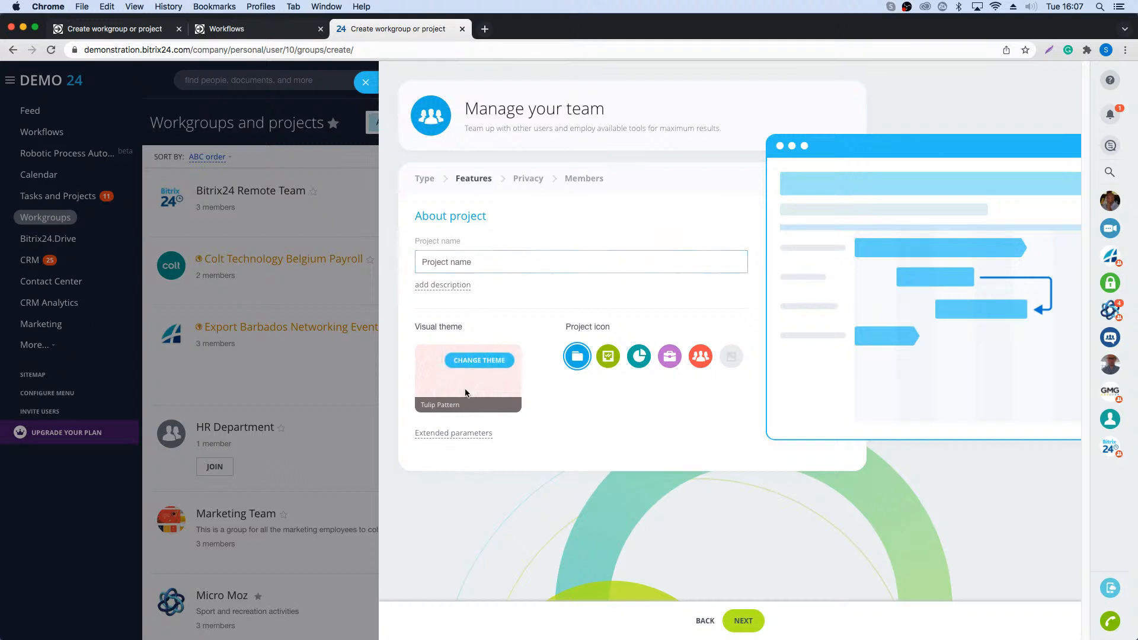
{"action": "left_click", "coordinate": [454, 433]}
{"action": "scroll", "coordinate": [502, 434], "scroll_direction": "down", "scroll_amount": 5}
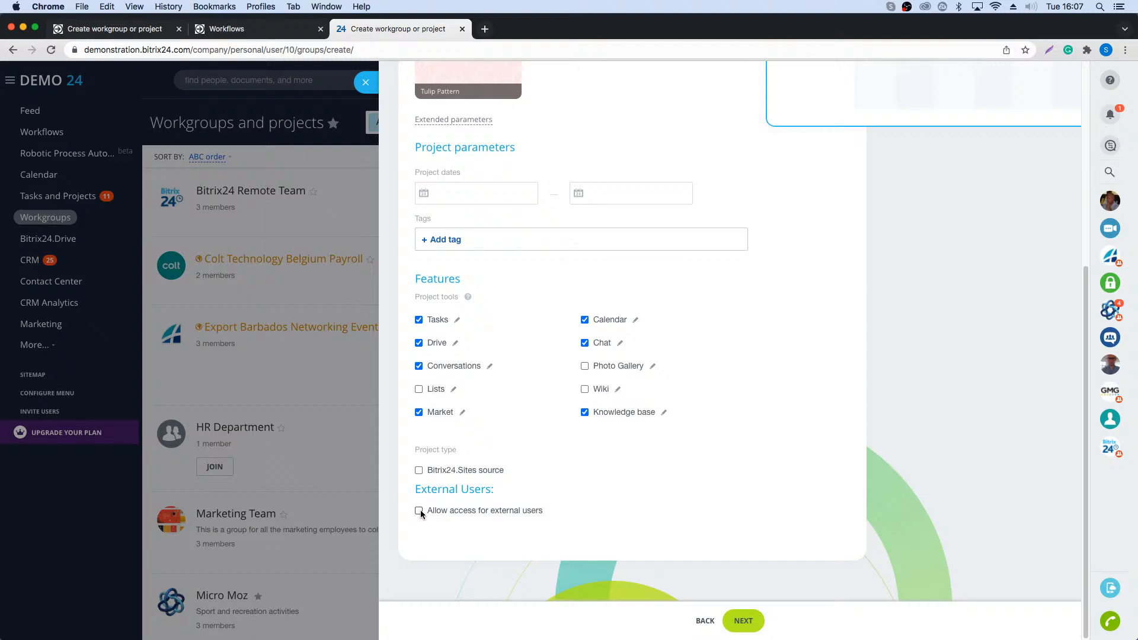
{"action": "left_click", "coordinate": [365, 83]}
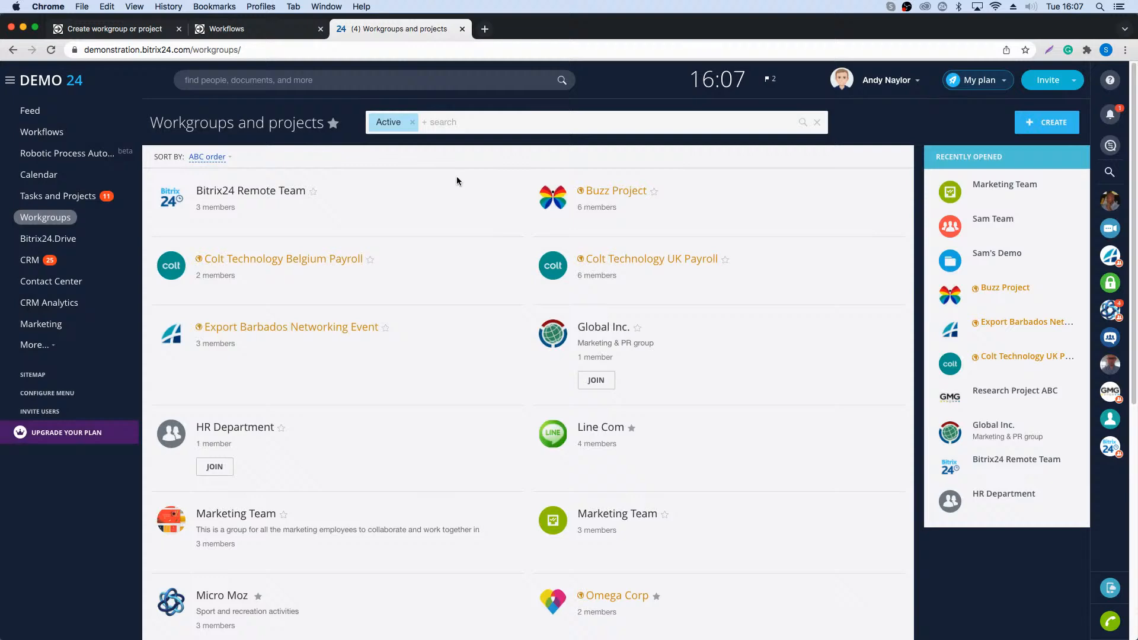
- Return to the Intreface portal and fill in a private project named "School Project" with the description "123"
{"action": "left_click", "coordinate": [102, 30]}
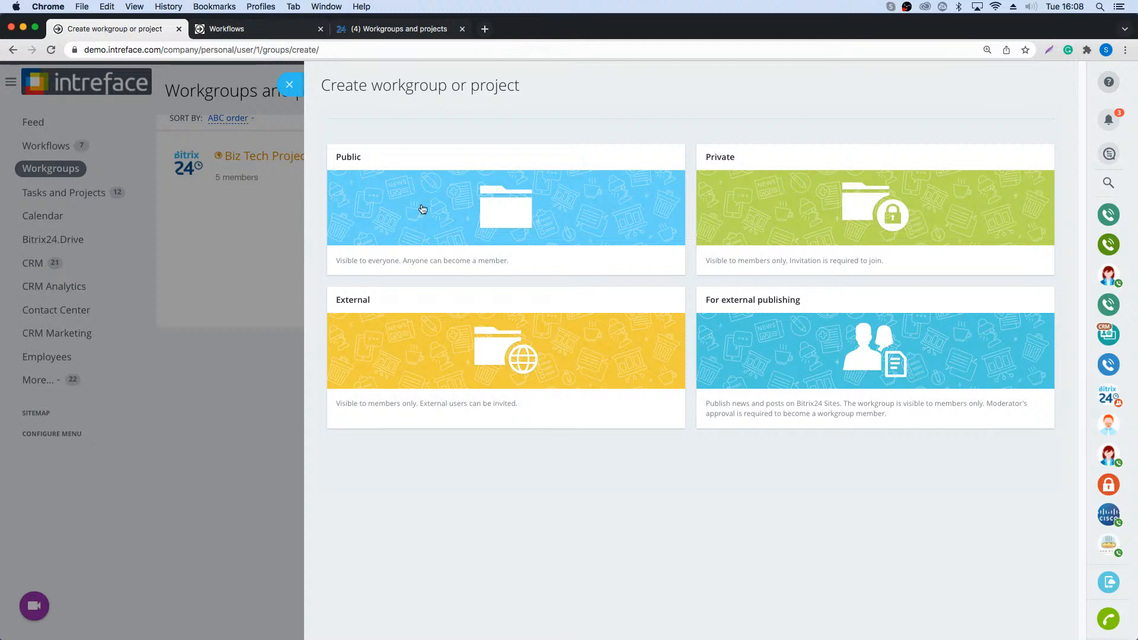
{"action": "left_click", "coordinate": [816, 214]}
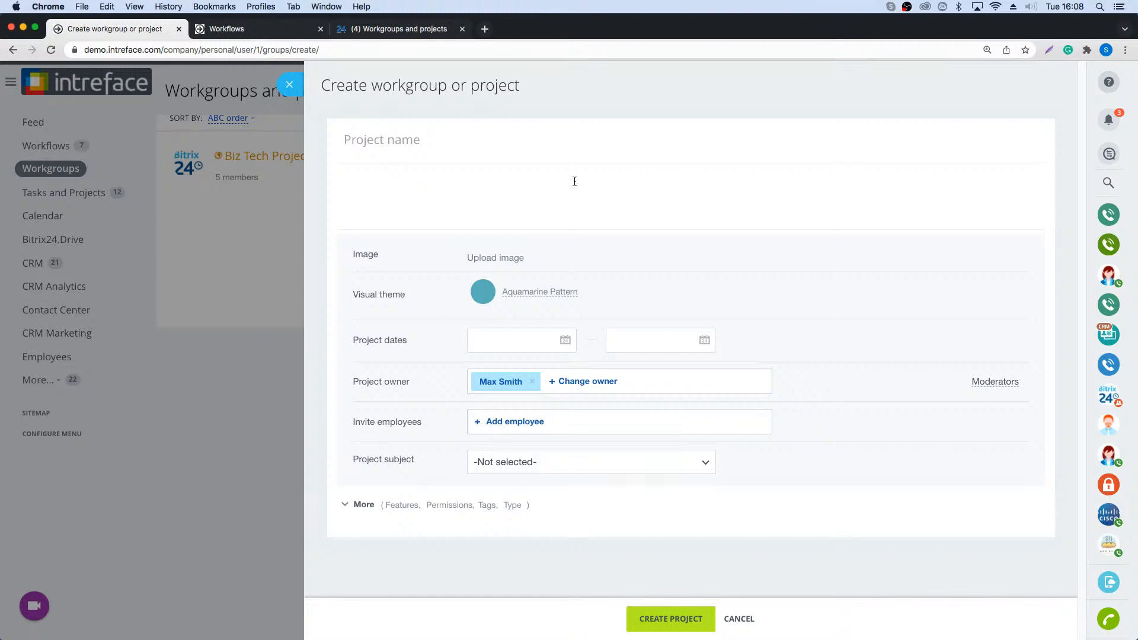
{"action": "type", "text": "S"}
{"action": "type", "text": "chool Project"}
{"action": "left_click", "coordinate": [550, 191]}
{"action": "type", "text": "123"}
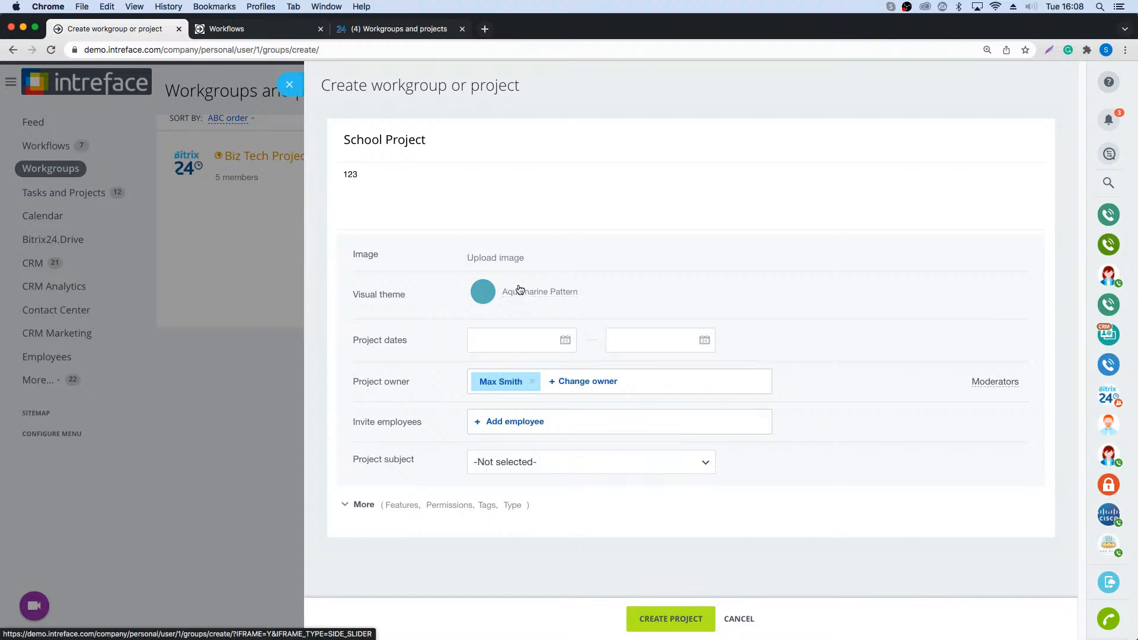
- Set the project dates to start on 01/12/2021 and end on 31/12/2021
{"action": "left_click", "coordinate": [520, 336]}
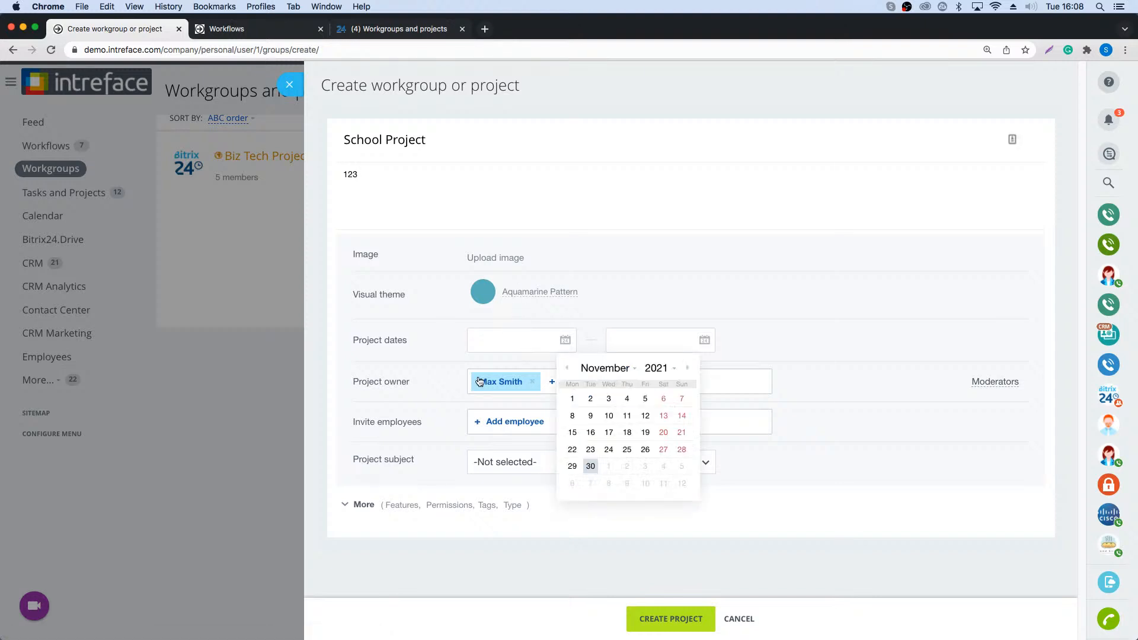
{"action": "left_click", "coordinate": [608, 467]}
{"action": "left_click", "coordinate": [614, 462]}
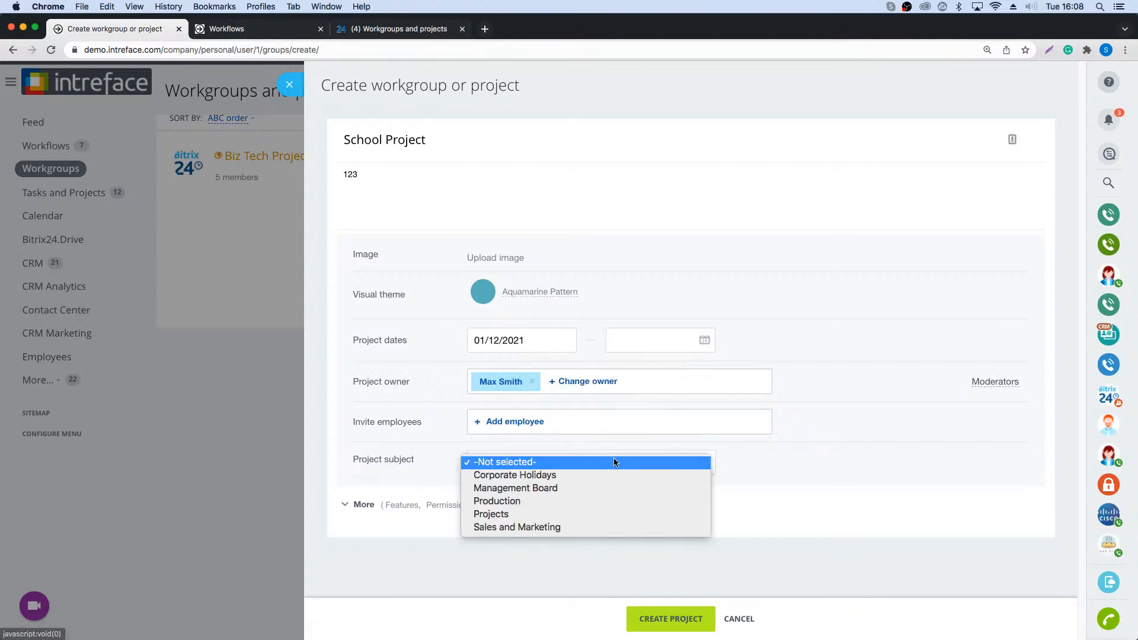
{"action": "left_click", "coordinate": [704, 341]}
{"action": "left_click", "coordinate": [707, 343]}
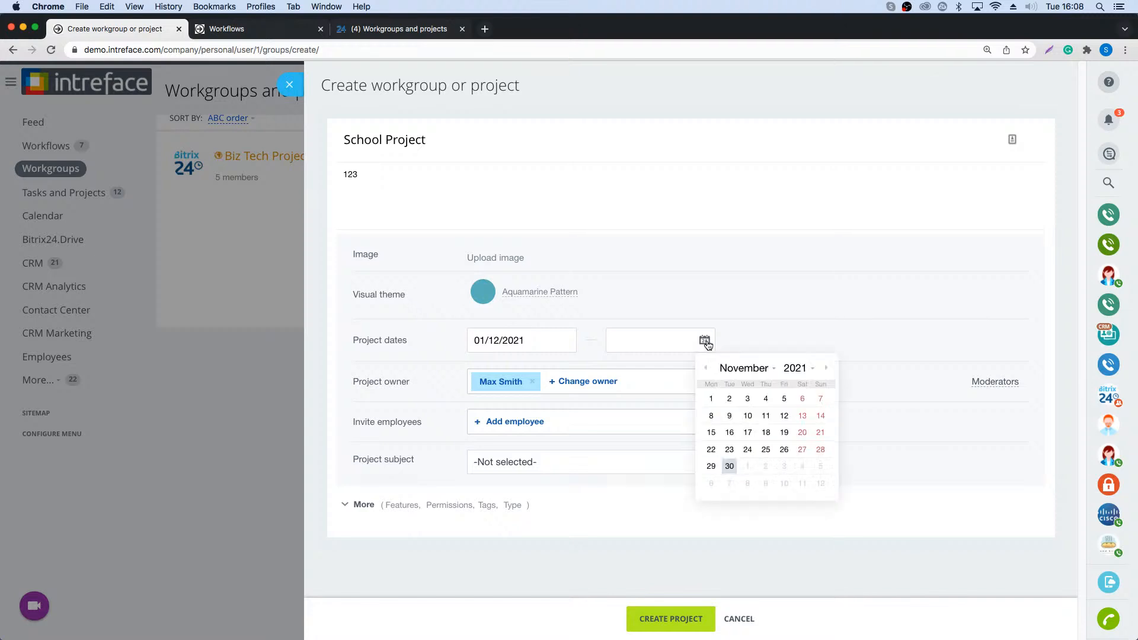
{"action": "left_click", "coordinate": [826, 368]}
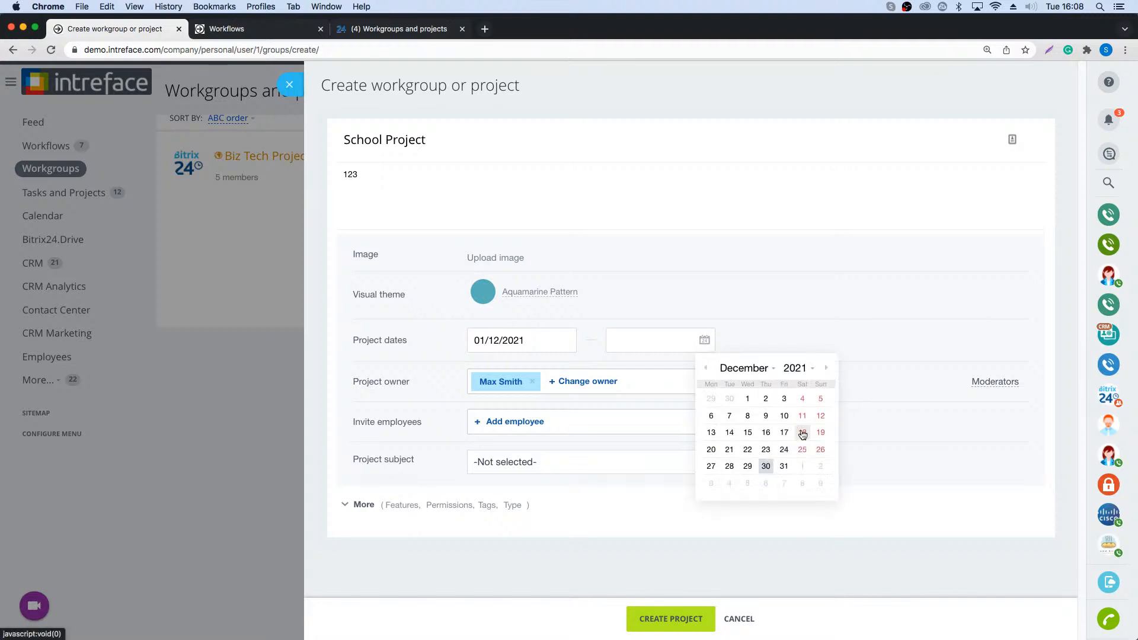
{"action": "left_click", "coordinate": [785, 466]}
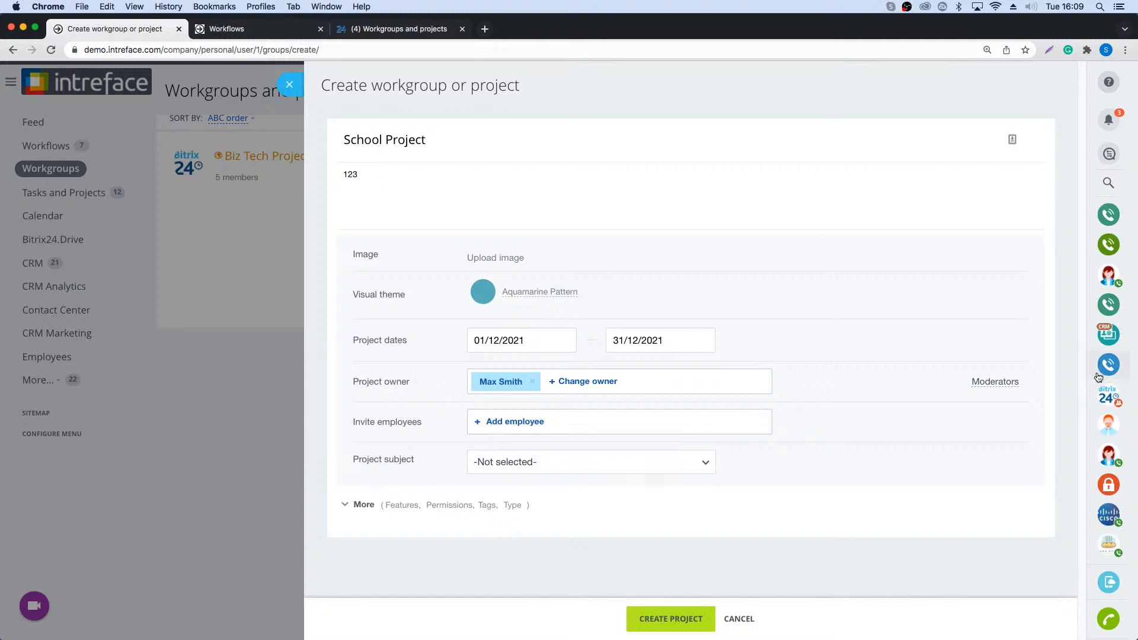
- Show the project moderators field and reselect the same employee as project owner
{"action": "left_click", "coordinate": [1000, 382]}
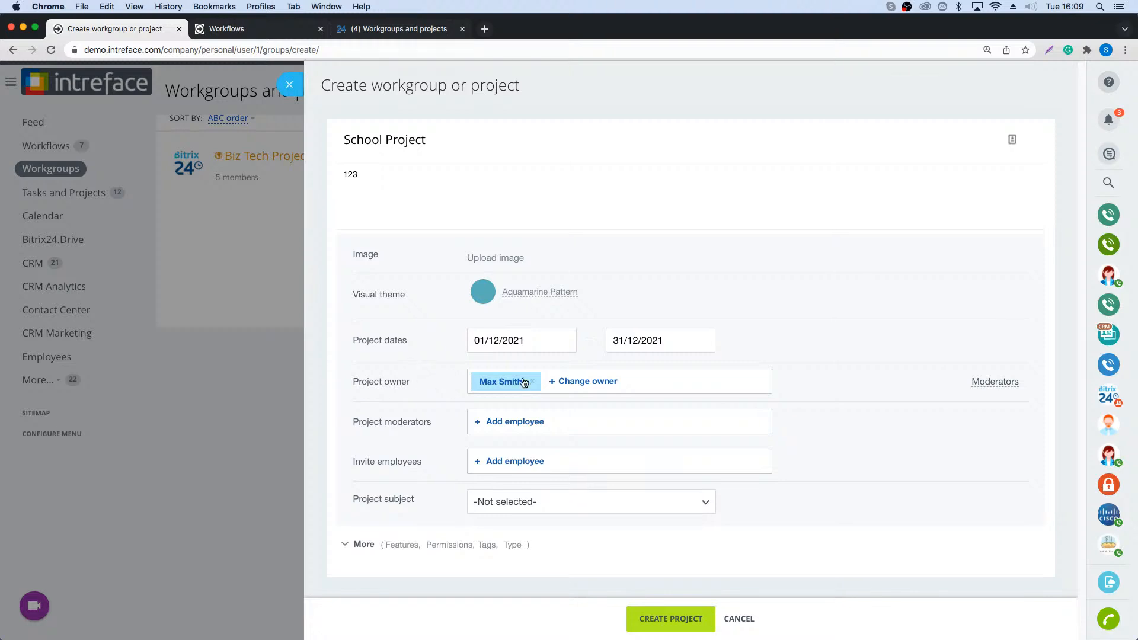
{"action": "left_click", "coordinate": [587, 381]}
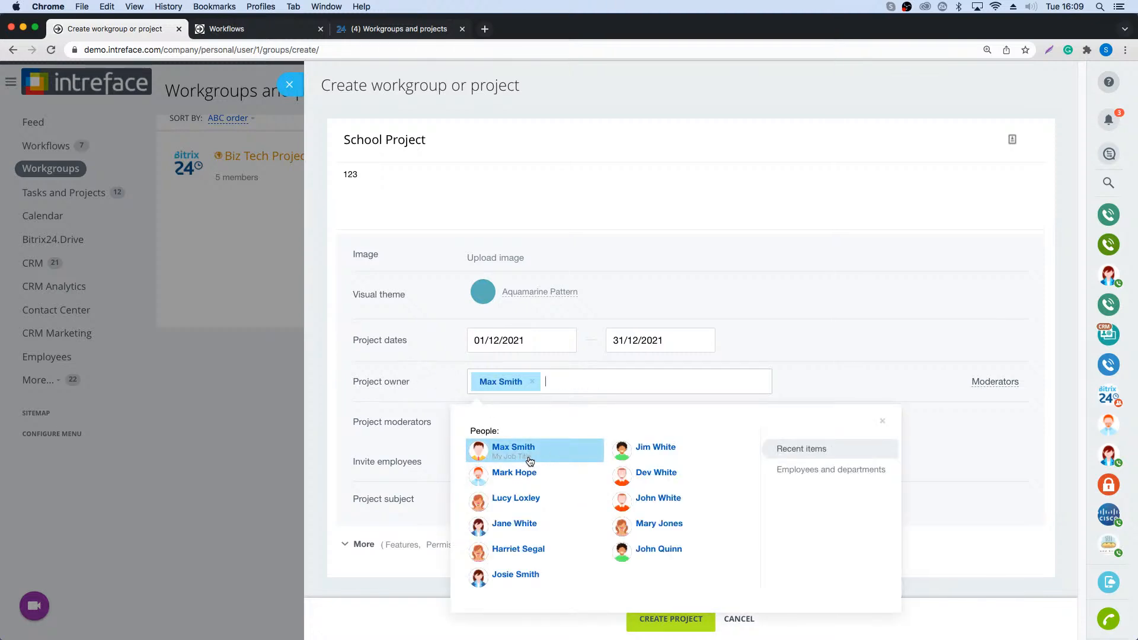
{"action": "left_click", "coordinate": [527, 452]}
{"action": "left_click", "coordinate": [515, 383]}
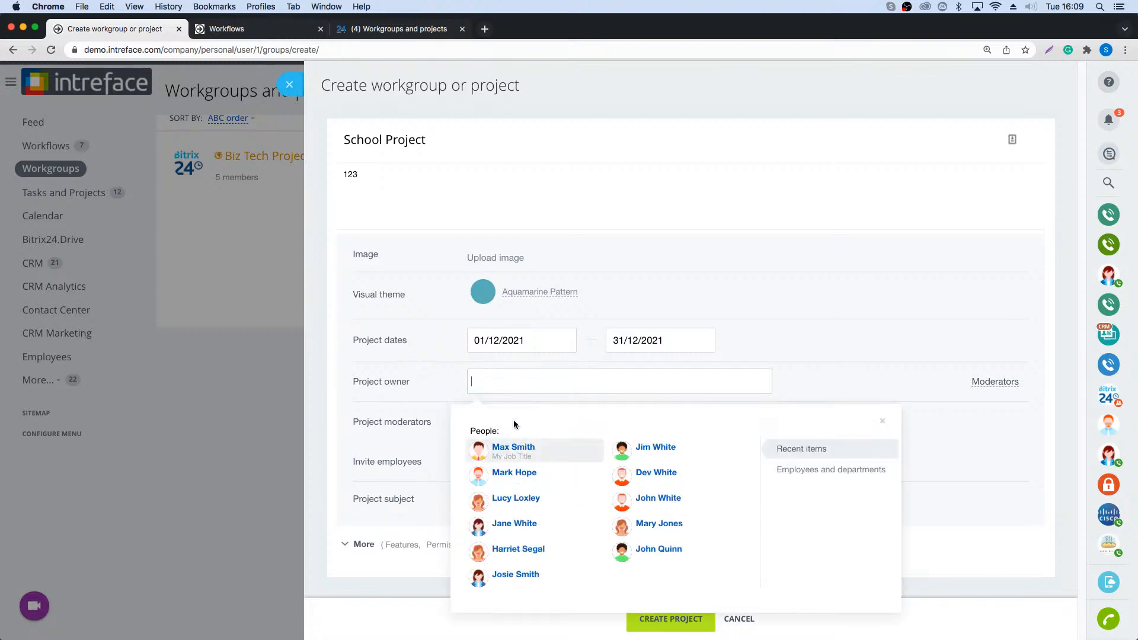
{"action": "left_click", "coordinate": [520, 446]}
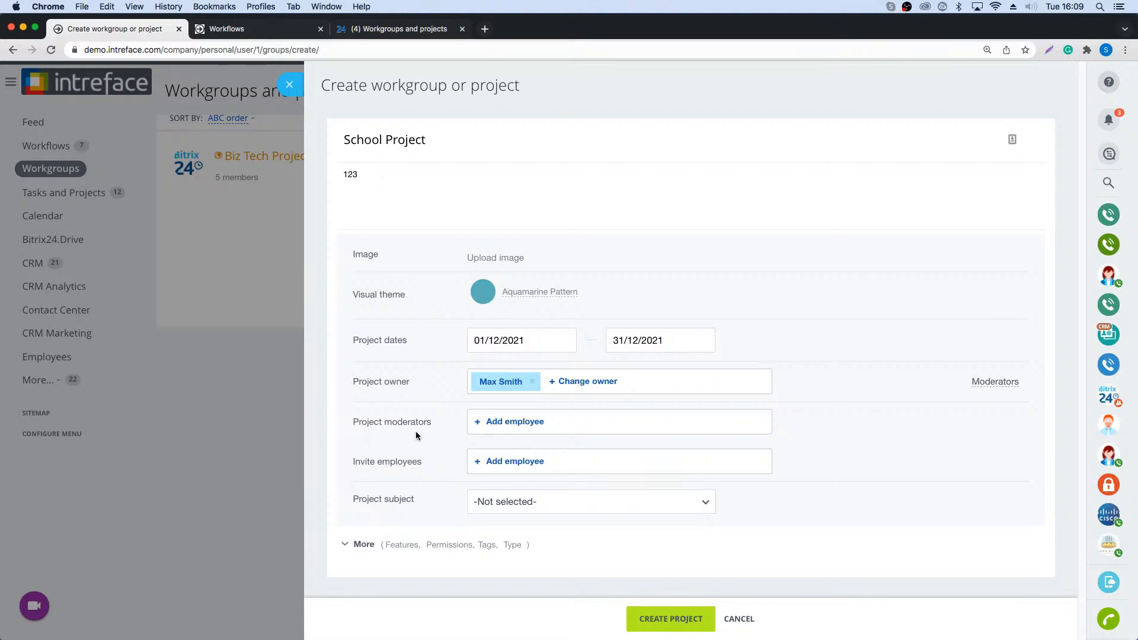
- Add three employees as project moderators and close the people list
{"action": "left_click", "coordinate": [511, 421]}
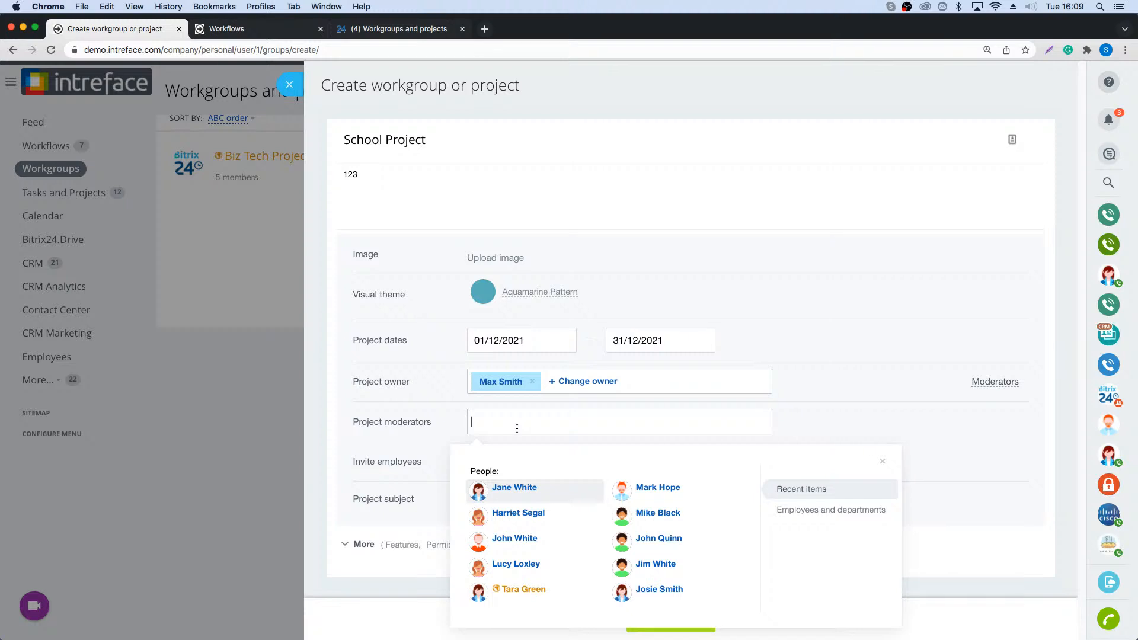
{"action": "left_click", "coordinate": [513, 487]}
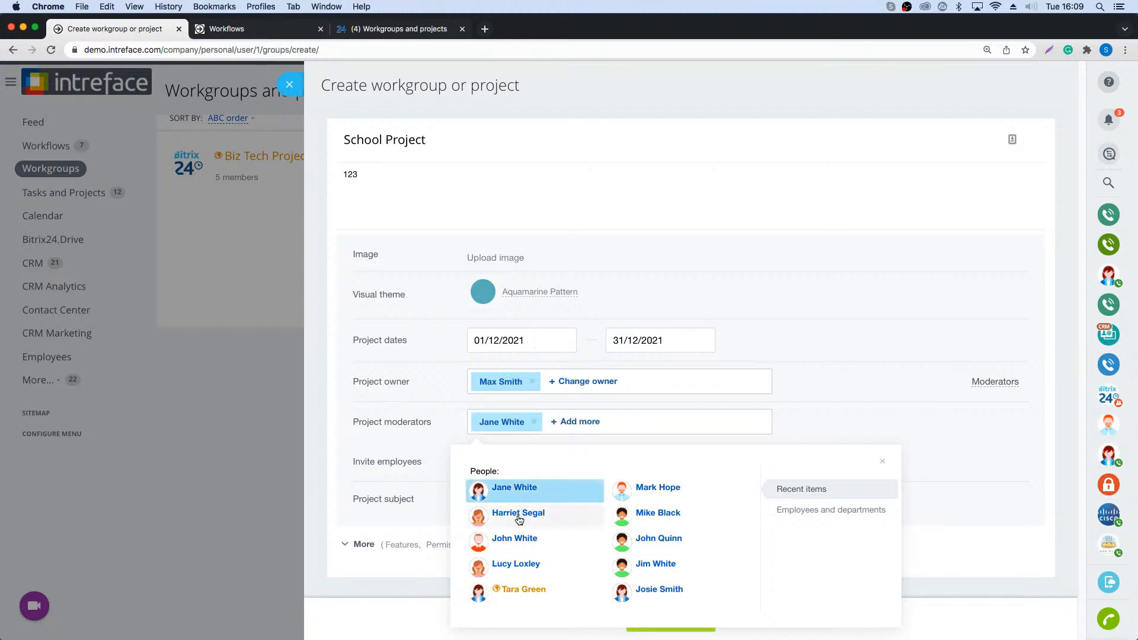
{"action": "left_click", "coordinate": [517, 513]}
{"action": "left_click", "coordinate": [620, 492]}
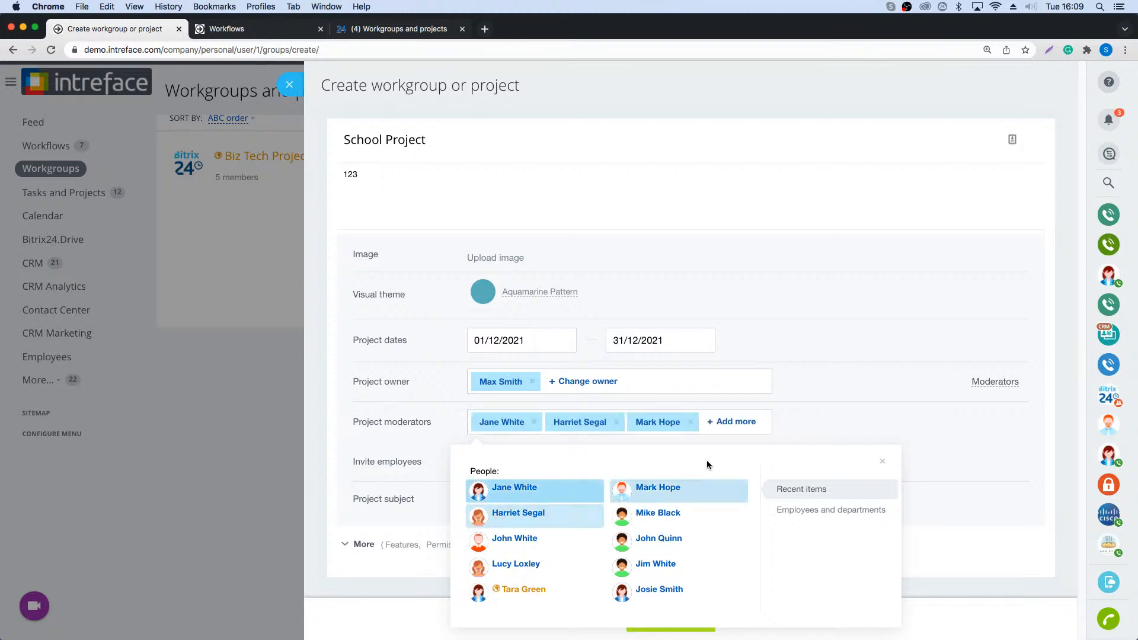
{"action": "left_click", "coordinate": [891, 459]}
- Invite three employees to the project, and remove the one who is already a moderator from the invitations
{"action": "left_click", "coordinate": [509, 463]}
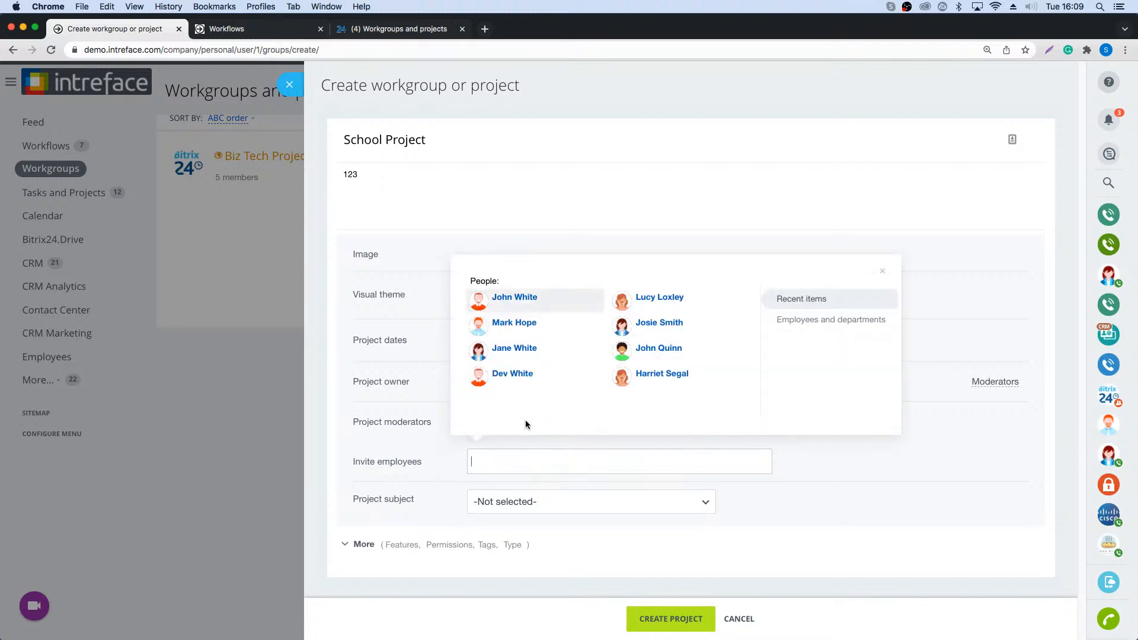
{"action": "left_click", "coordinate": [538, 383]}
{"action": "left_click", "coordinate": [627, 383]}
{"action": "left_click", "coordinate": [641, 352]}
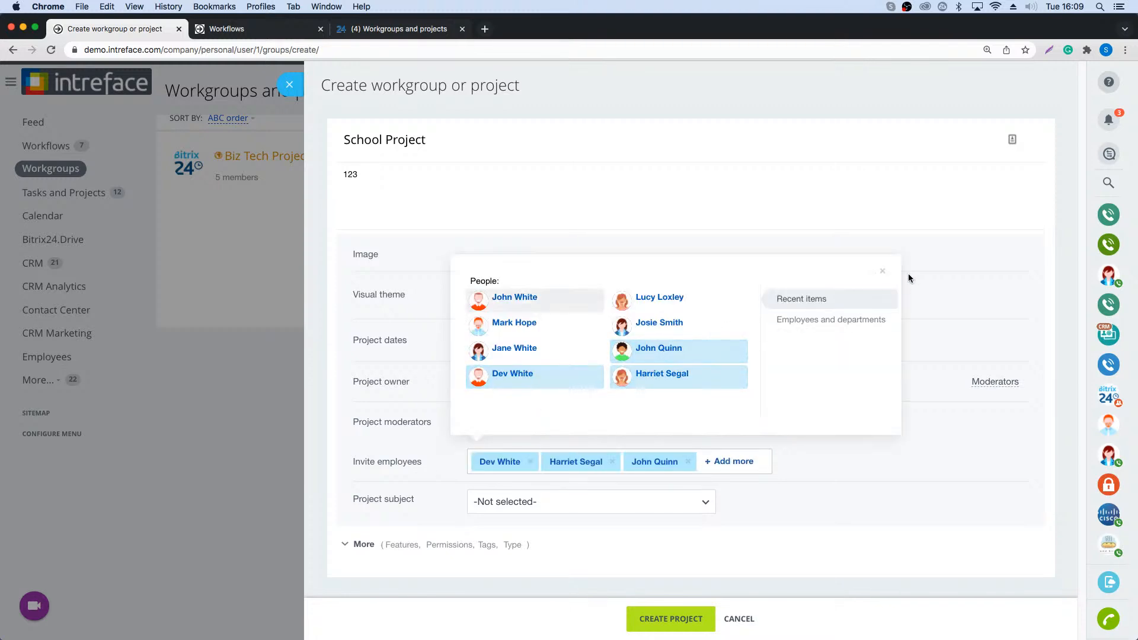
{"action": "left_click", "coordinate": [883, 272]}
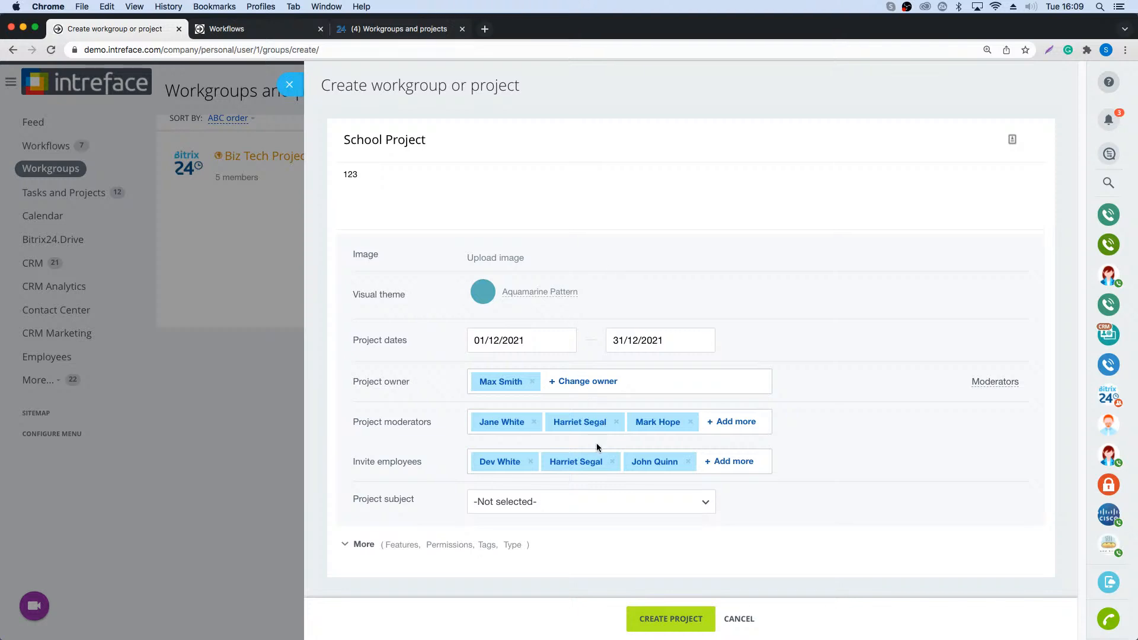
{"action": "left_click", "coordinate": [612, 462]}
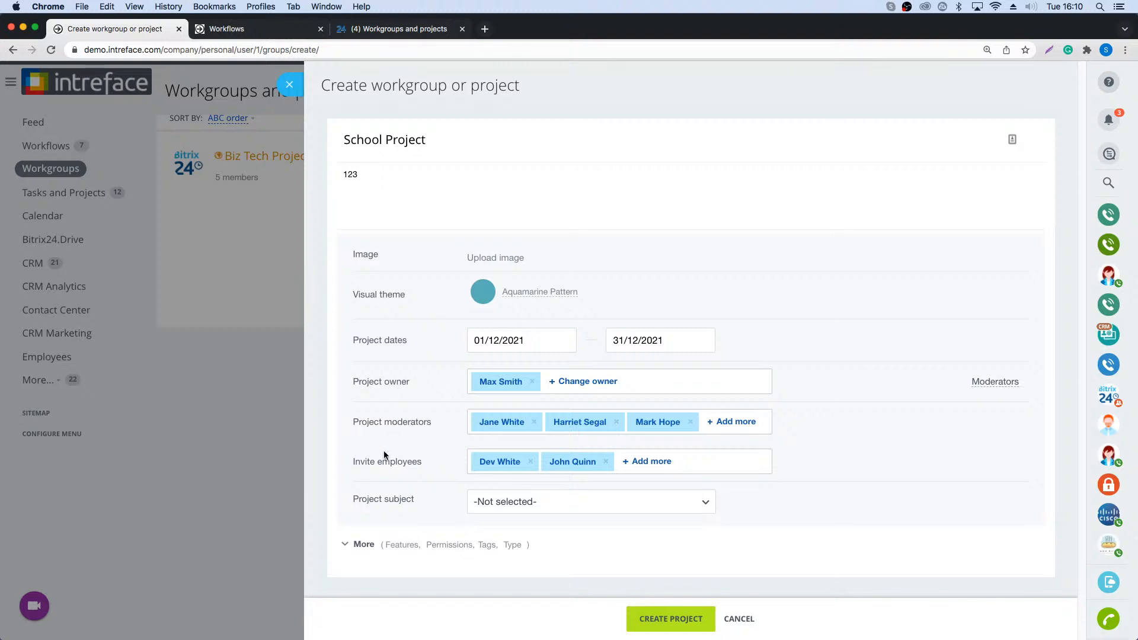
- Check the project subject choices without selecting one, and disable the Calendar and Chat features while leaving Tasks and Drive enabled
{"action": "left_click", "coordinate": [505, 510]}
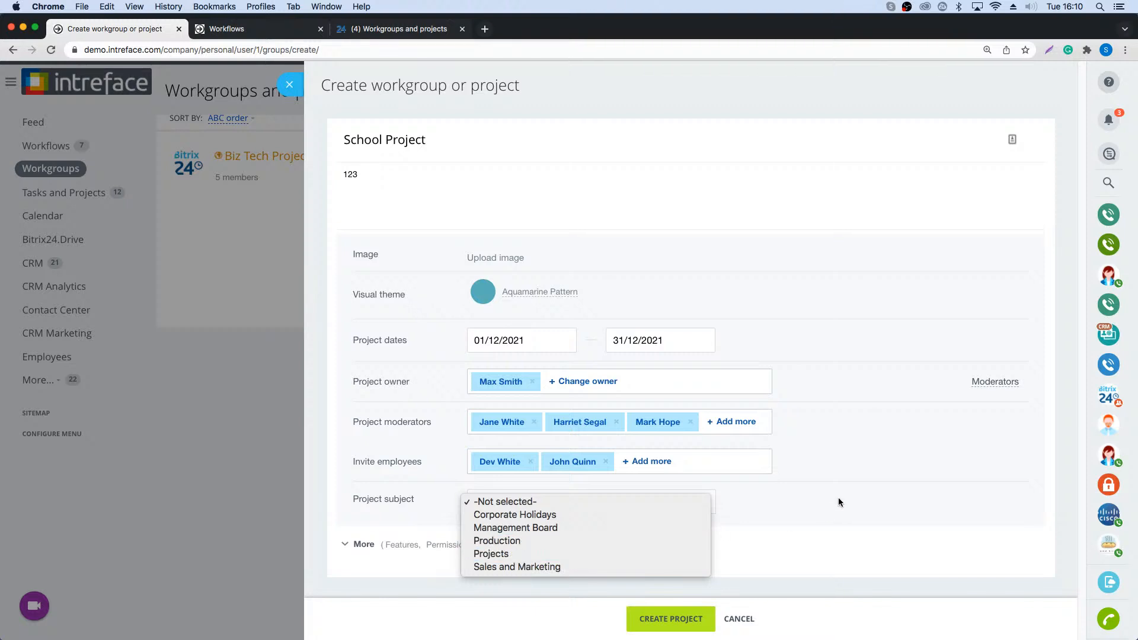
{"action": "left_click", "coordinate": [911, 498]}
{"action": "left_click", "coordinate": [358, 545]}
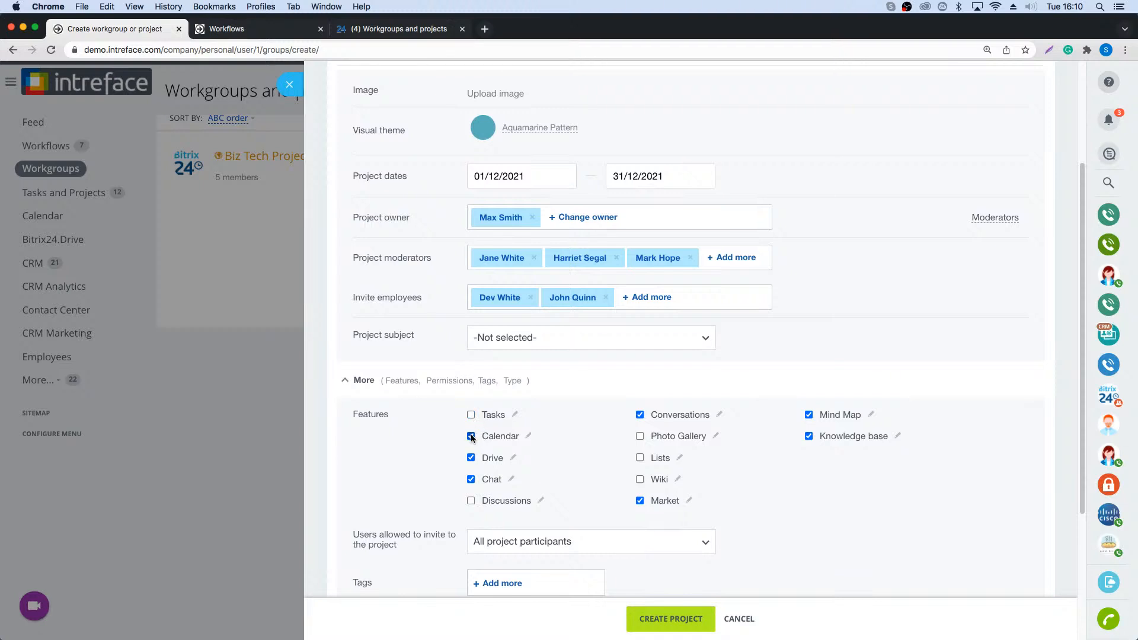
{"action": "left_click", "coordinate": [471, 480]}
{"action": "left_click", "coordinate": [471, 416]}
{"action": "left_click", "coordinate": [471, 460]}
- Make the project available on extranet to review the external user invitation fields, and close the form without creating the project
{"action": "scroll", "coordinate": [504, 483], "scroll_direction": "down", "scroll_amount": 5}
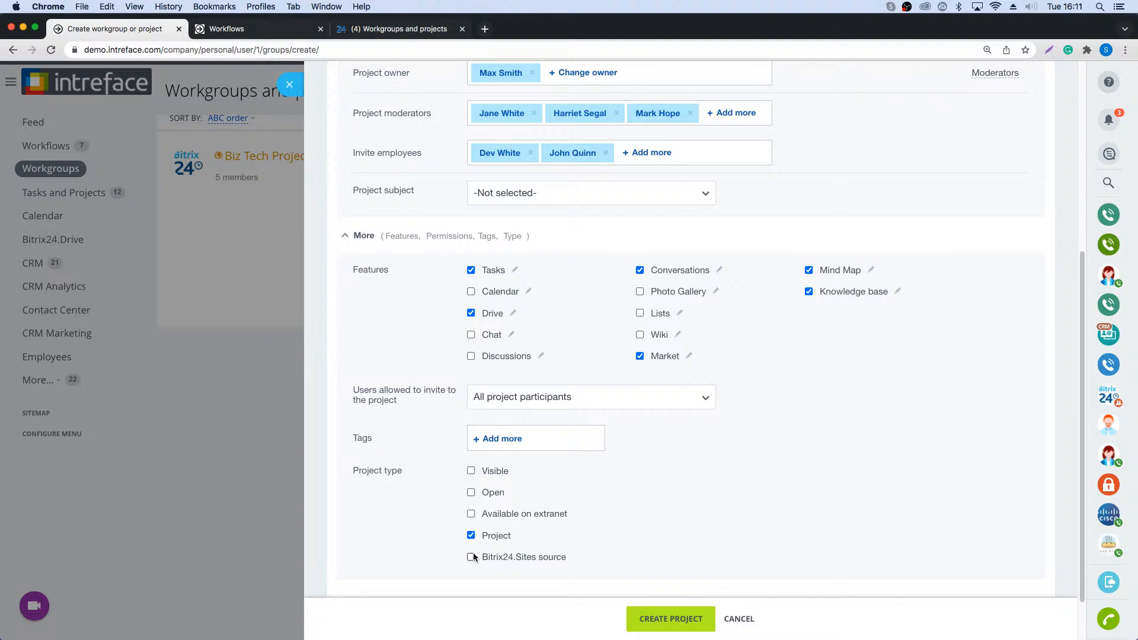
{"action": "left_click", "coordinate": [472, 515]}
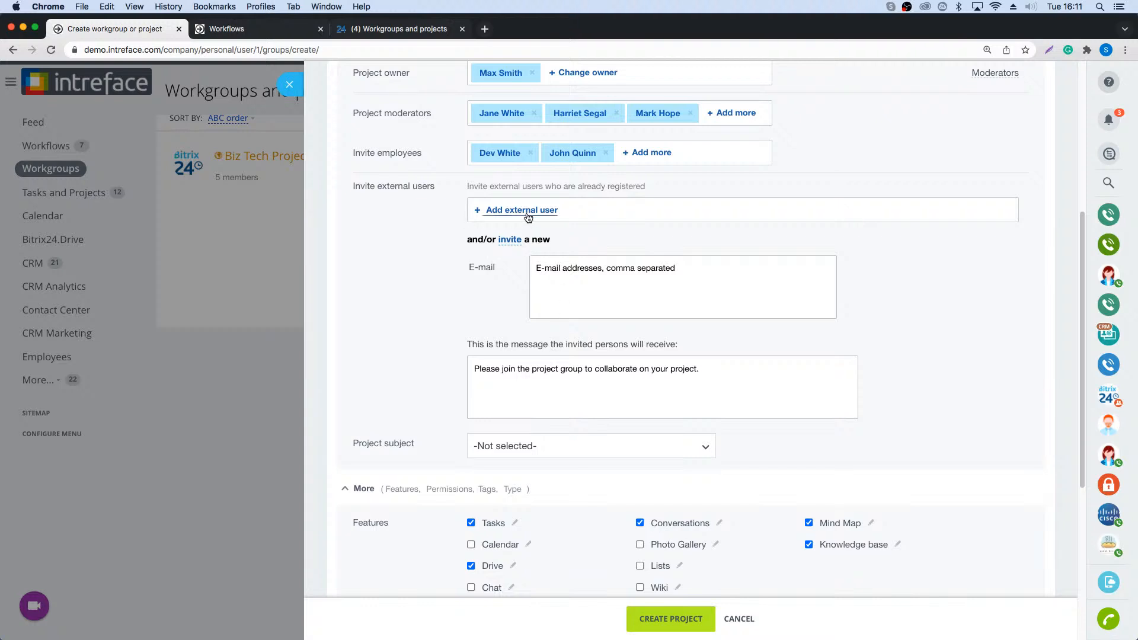
{"action": "scroll", "coordinate": [524, 214], "scroll_direction": "up", "scroll_amount": 1}
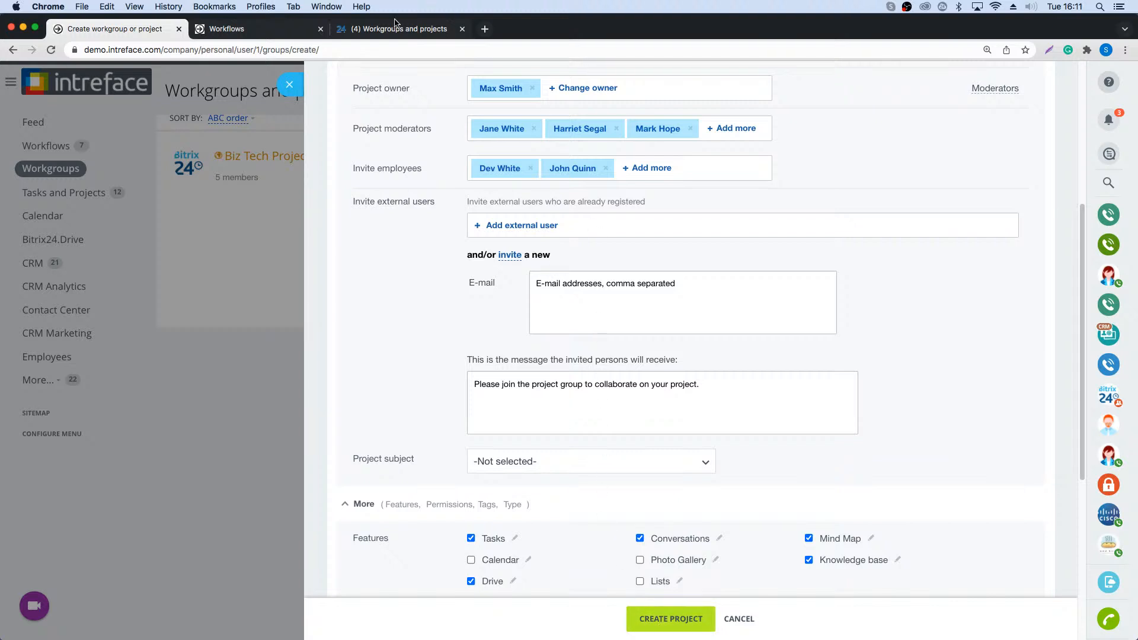
{"action": "scroll", "coordinate": [594, 152], "scroll_direction": "up", "scroll_amount": 1}
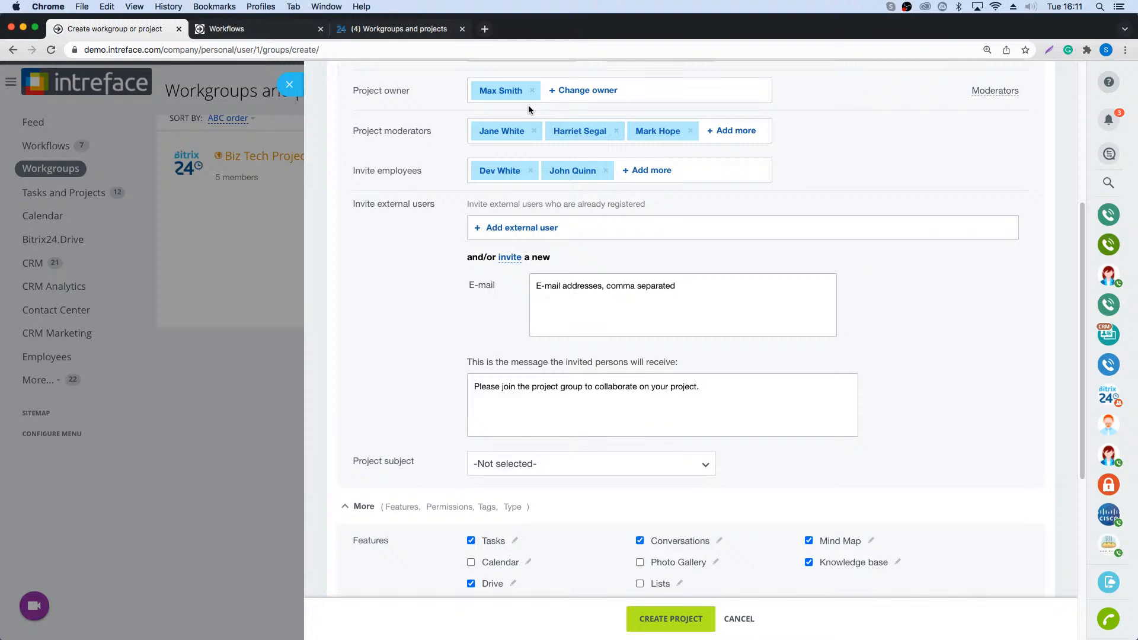
{"action": "left_click", "coordinate": [295, 91]}
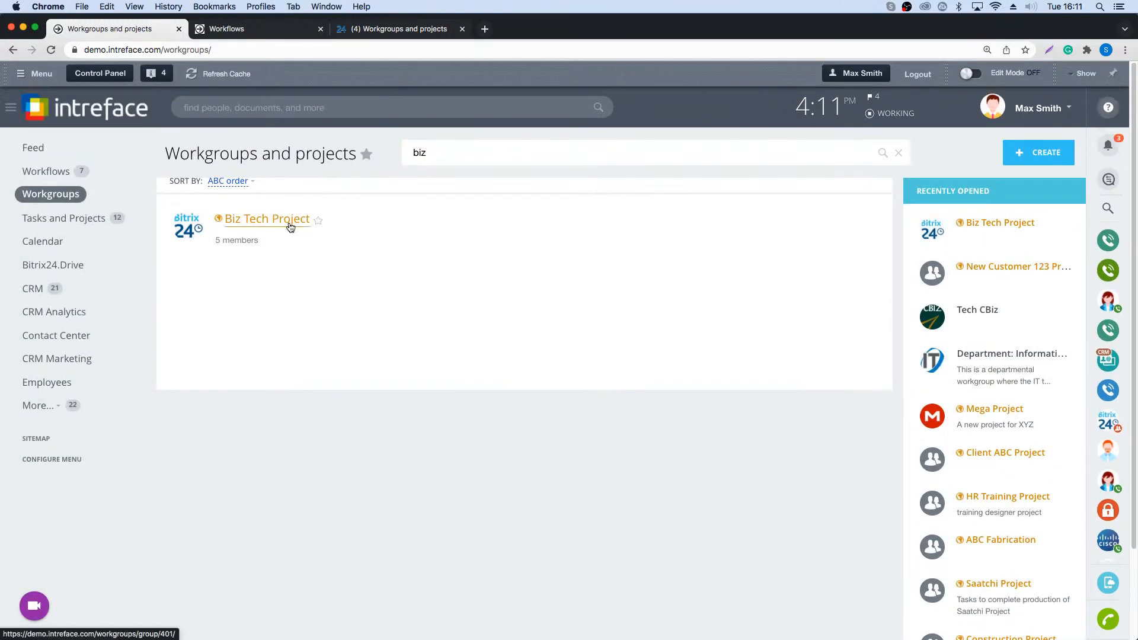
- Open the Biz Tech Project and view its feed and project details
{"action": "left_click", "coordinate": [291, 227]}
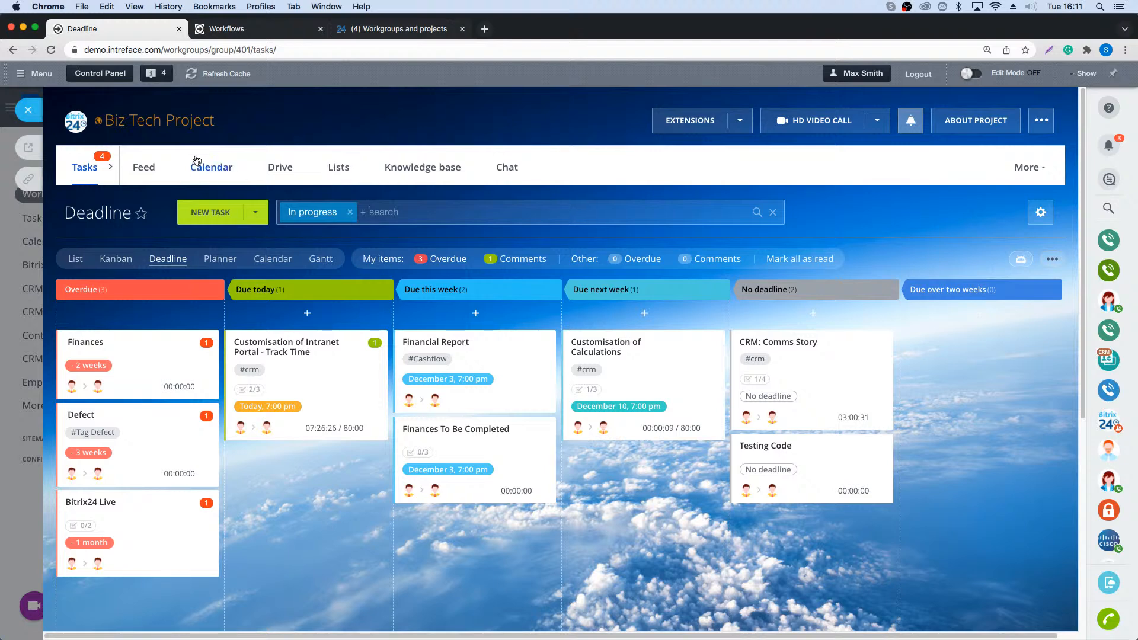
{"action": "left_click", "coordinate": [144, 169]}
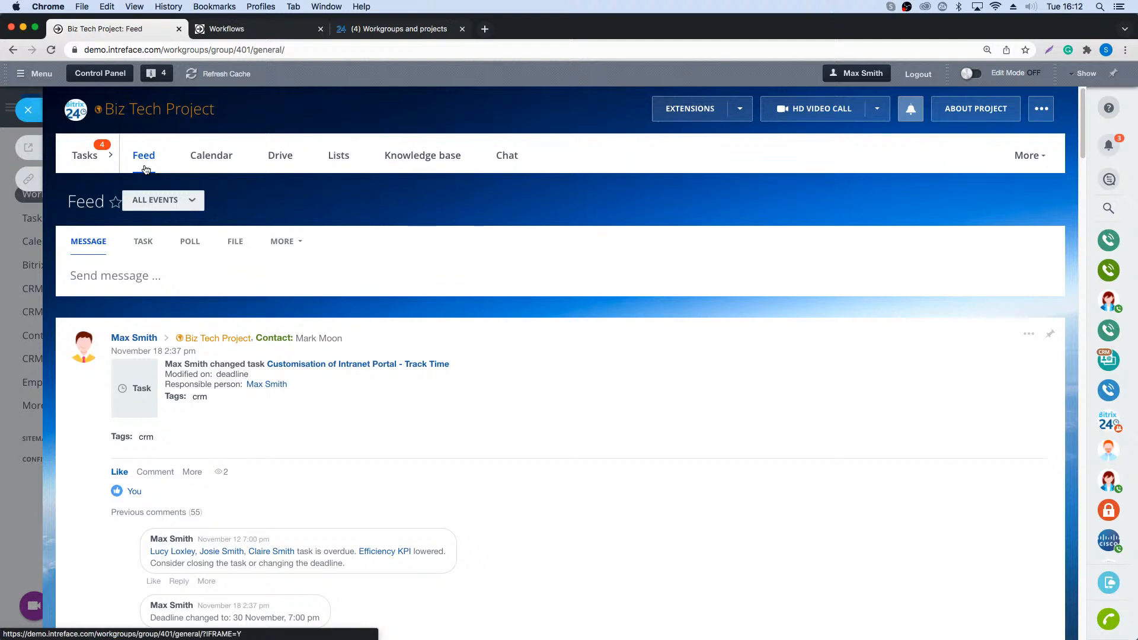
{"action": "left_click", "coordinate": [944, 110]}
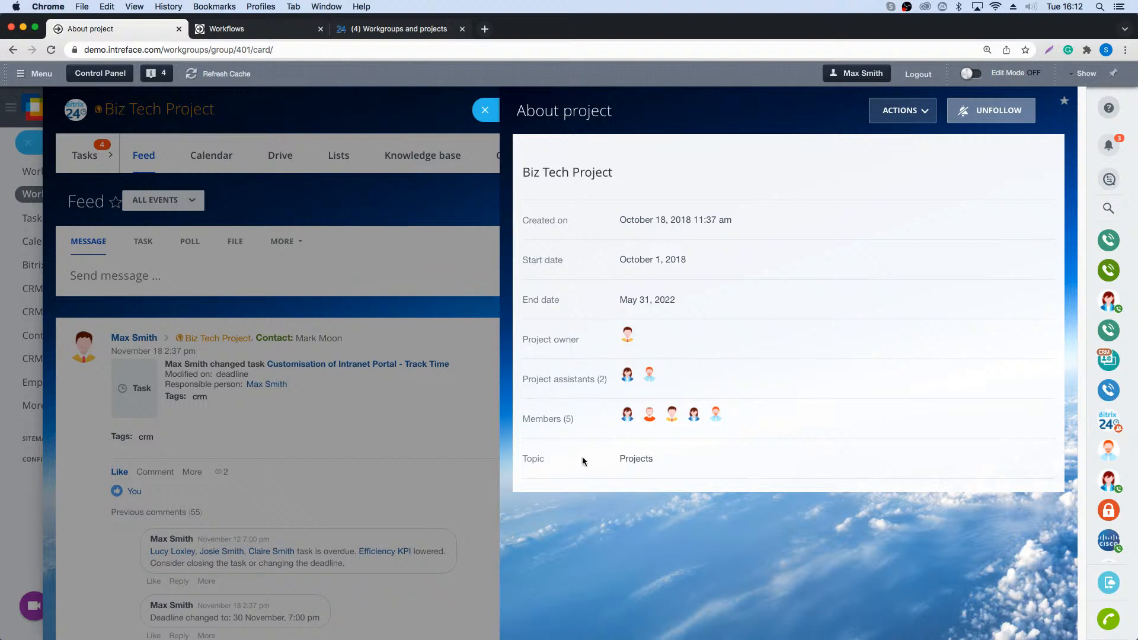
- In the project's access permissions, set the permission to create tasks to Only Group Owner
{"action": "left_click", "coordinate": [924, 112]}
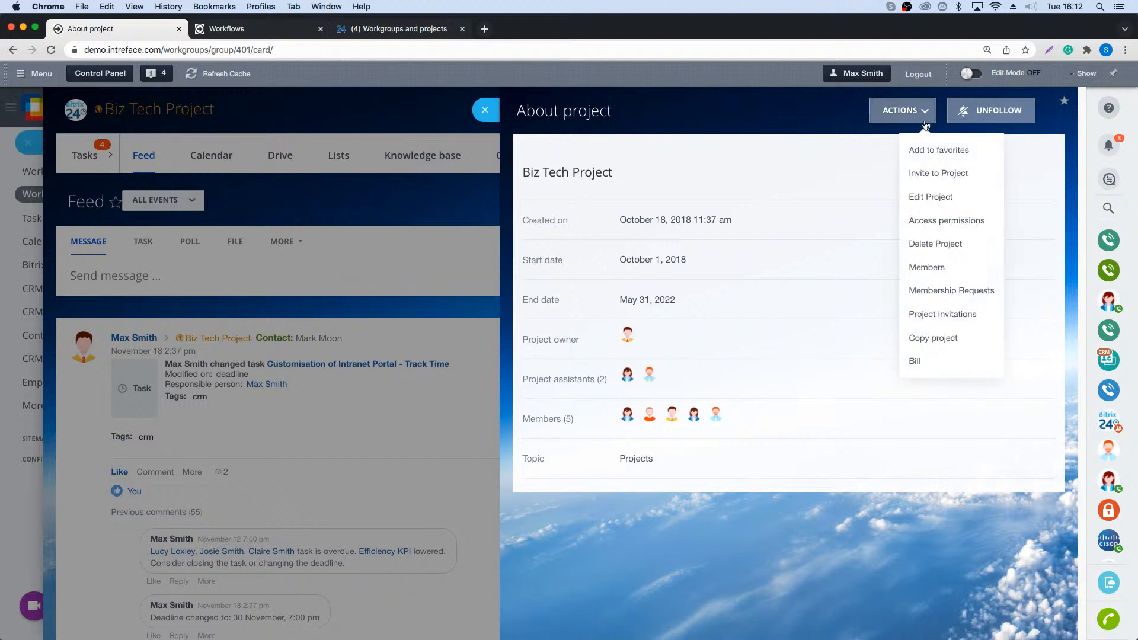
{"action": "left_click", "coordinate": [941, 223]}
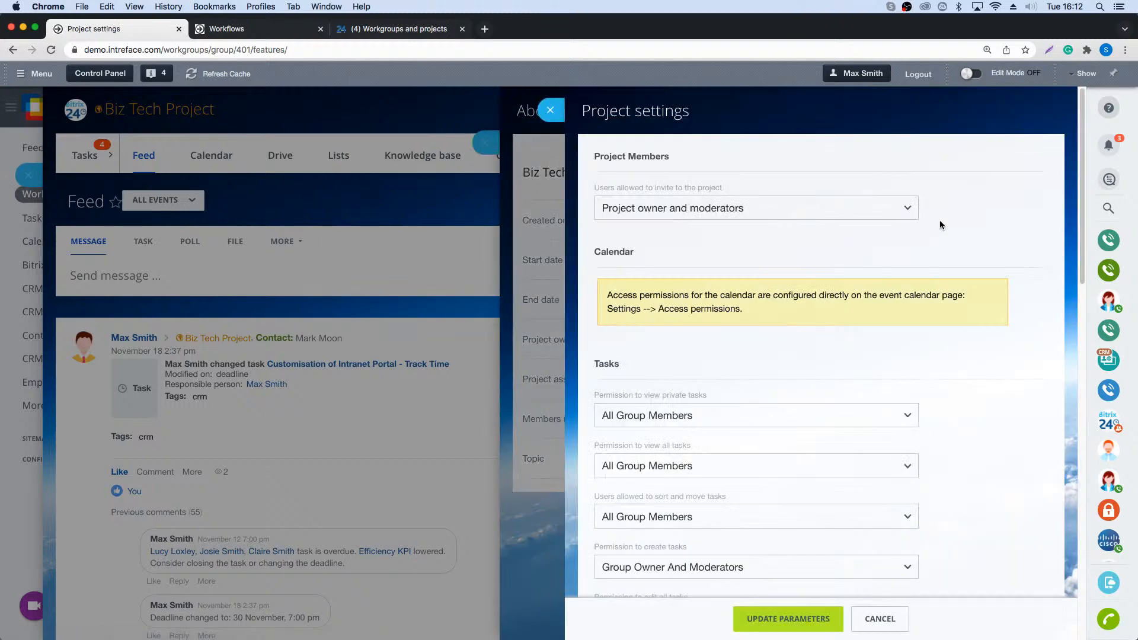
{"action": "scroll", "coordinate": [854, 341], "scroll_direction": "down", "scroll_amount": 2}
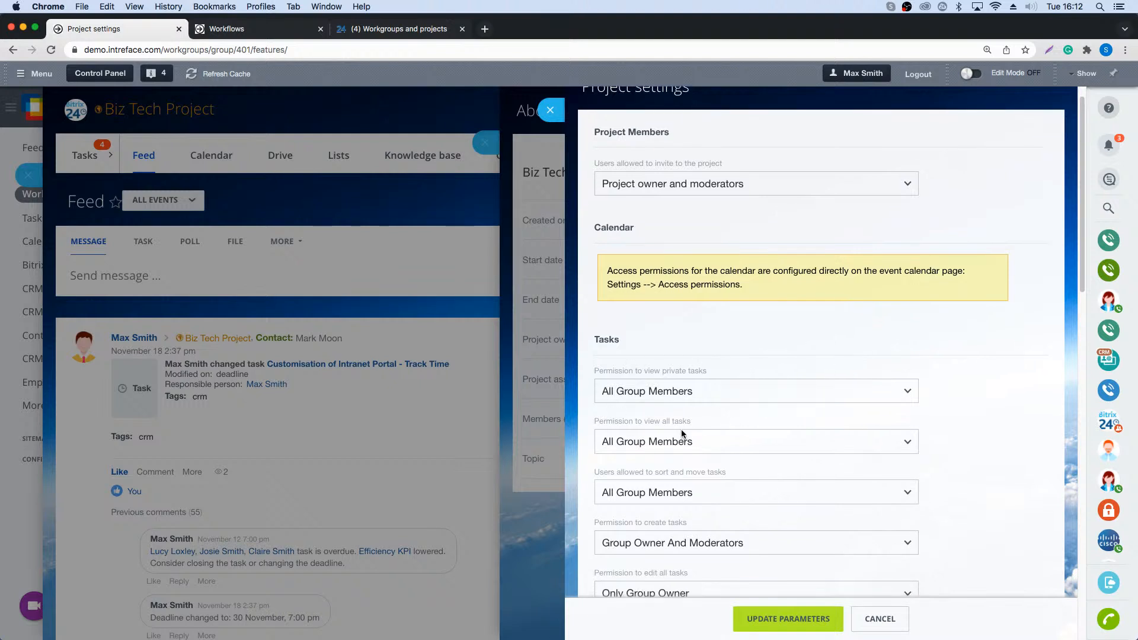
{"action": "left_click", "coordinate": [730, 542]}
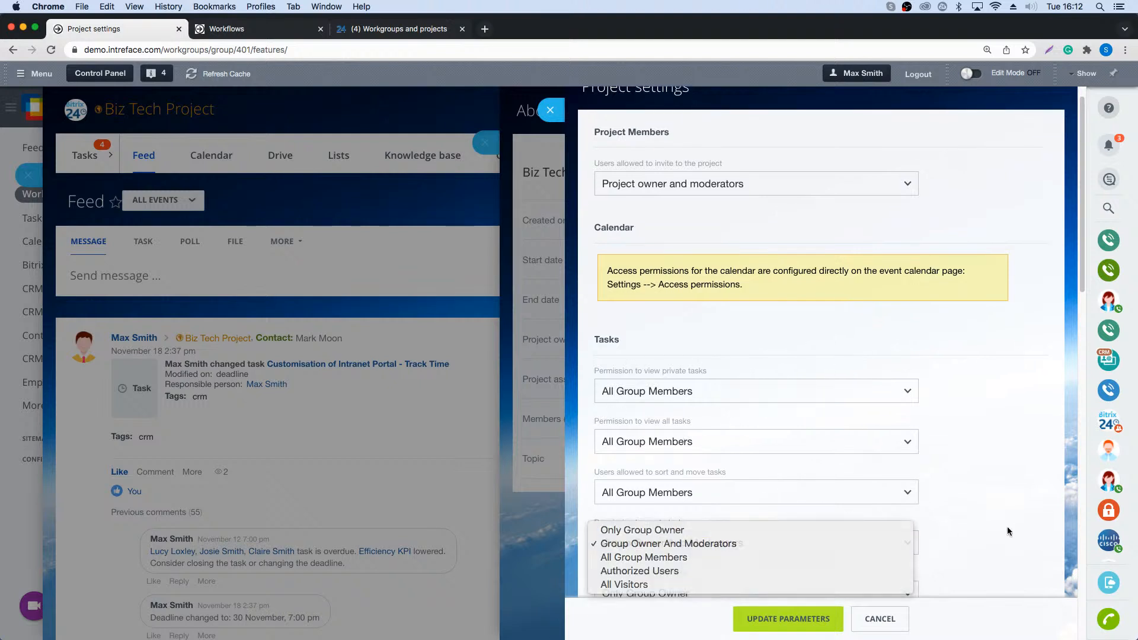
{"action": "left_click", "coordinate": [885, 542]}
{"action": "scroll", "coordinate": [694, 521], "scroll_direction": "down", "scroll_amount": 5}
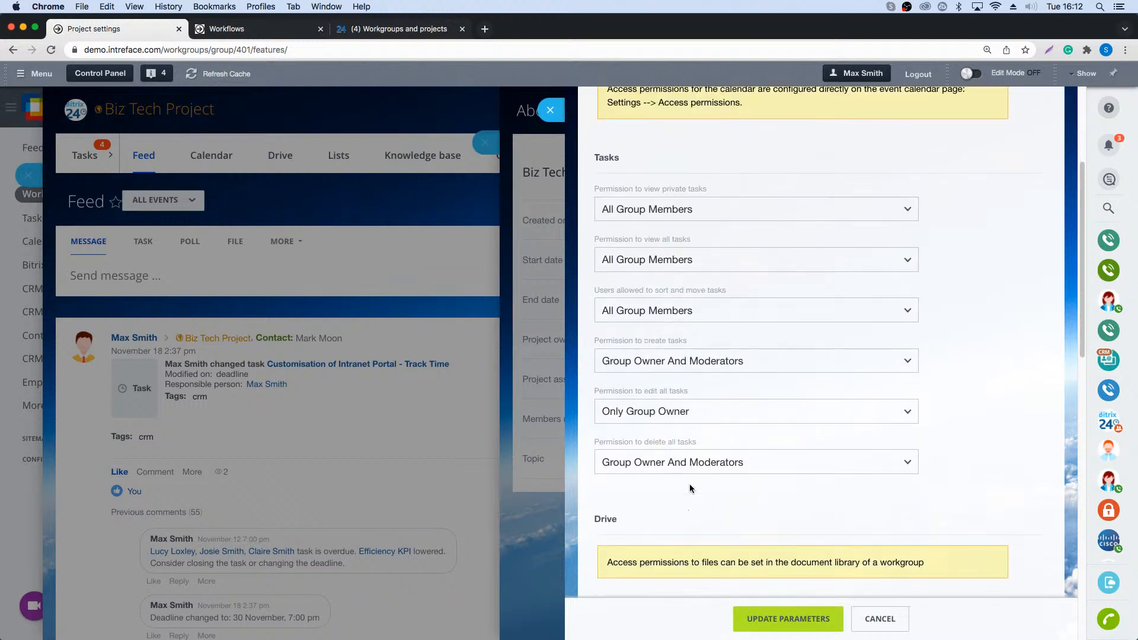
{"action": "left_click", "coordinate": [698, 356]}
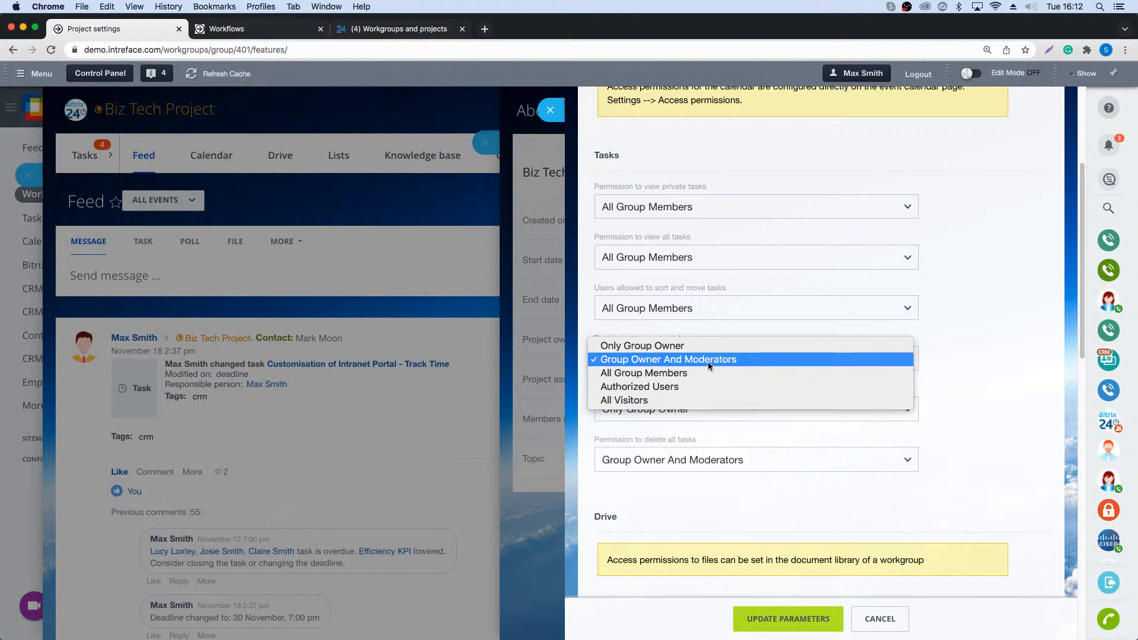
{"action": "left_click", "coordinate": [699, 349]}
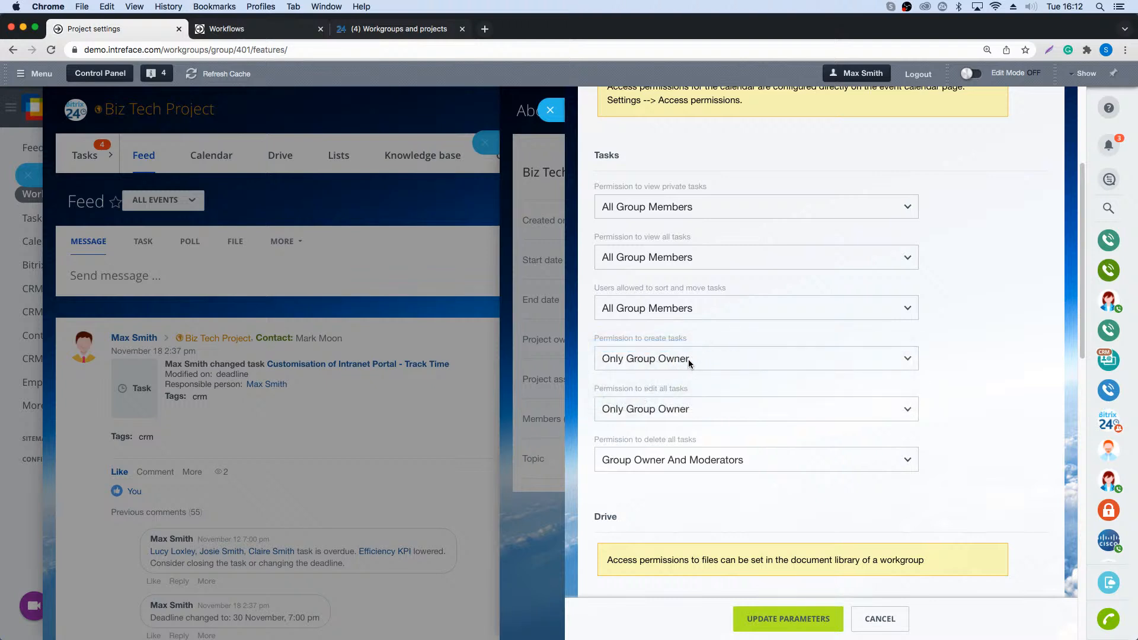
- Review the Drive and Conversations permissions, and close the settings and project details without updating the parameters
{"action": "scroll", "coordinate": [722, 299], "scroll_direction": "up", "scroll_amount": 1}
{"action": "scroll", "coordinate": [724, 296], "scroll_direction": "down", "scroll_amount": 5}
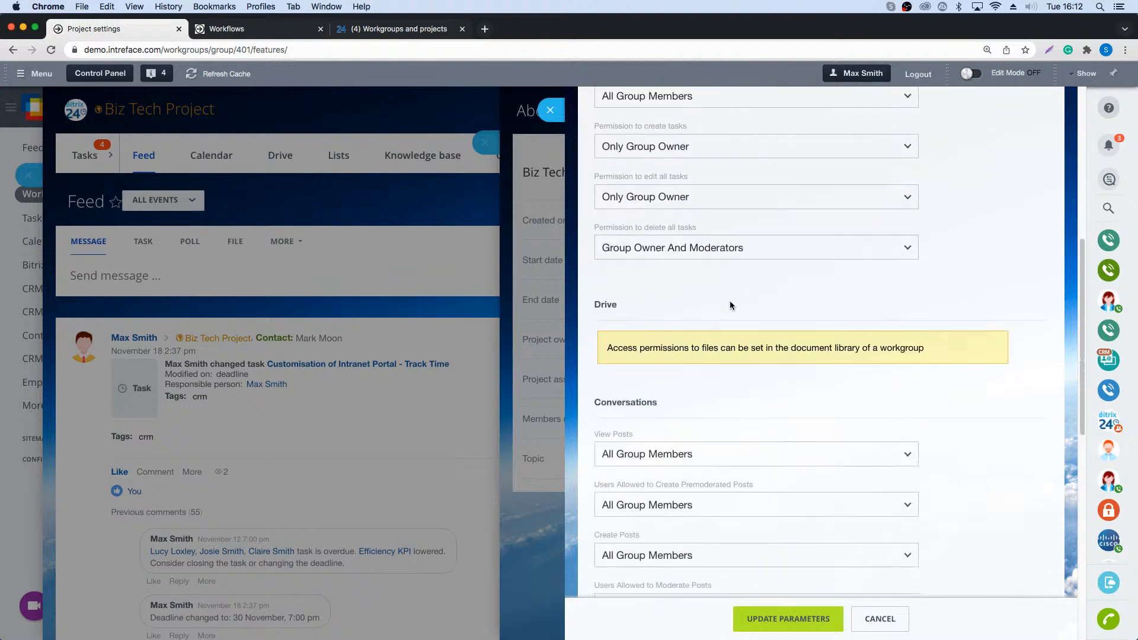
{"action": "scroll", "coordinate": [691, 376], "scroll_direction": "down", "scroll_amount": 1}
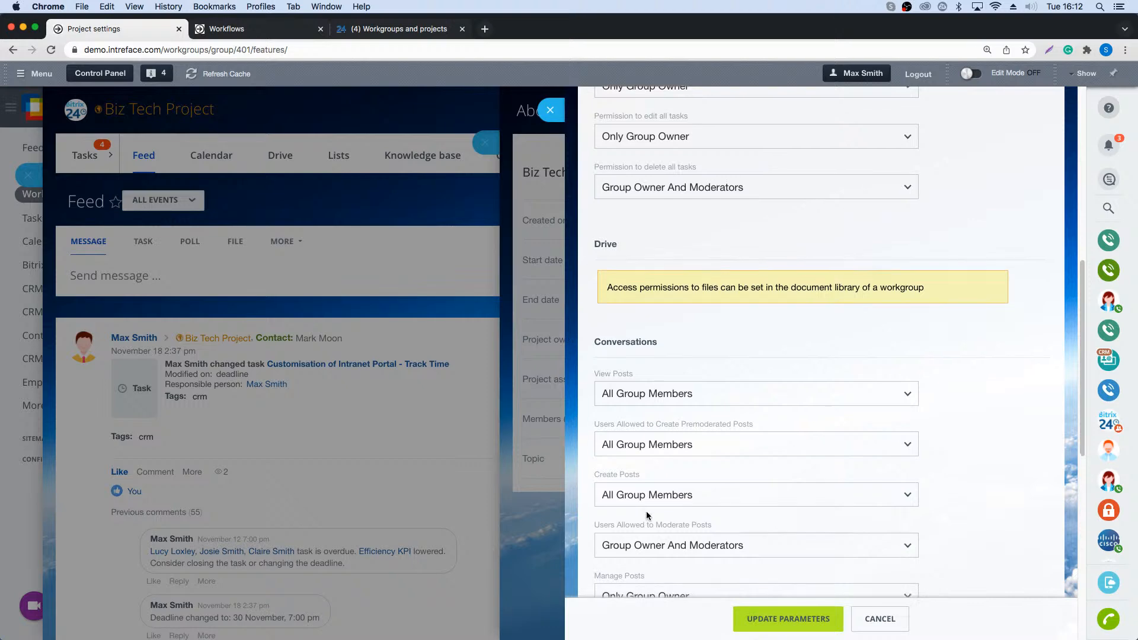
{"action": "scroll", "coordinate": [658, 498], "scroll_direction": "down", "scroll_amount": 4}
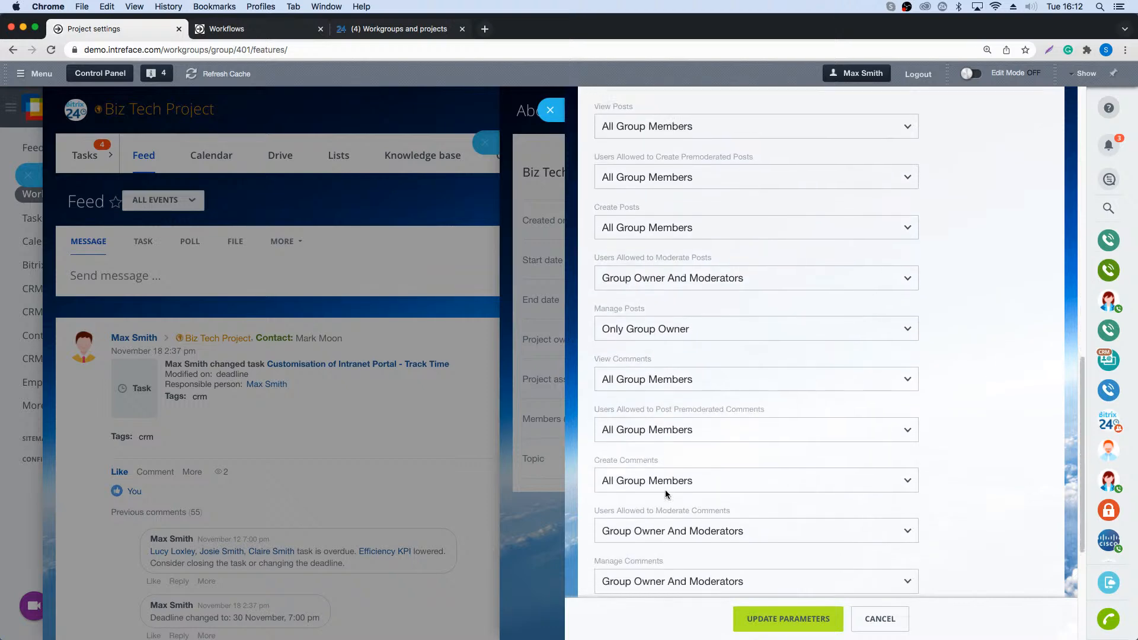
{"action": "scroll", "coordinate": [669, 486], "scroll_direction": "up", "scroll_amount": 5}
{"action": "left_click", "coordinate": [551, 110]}
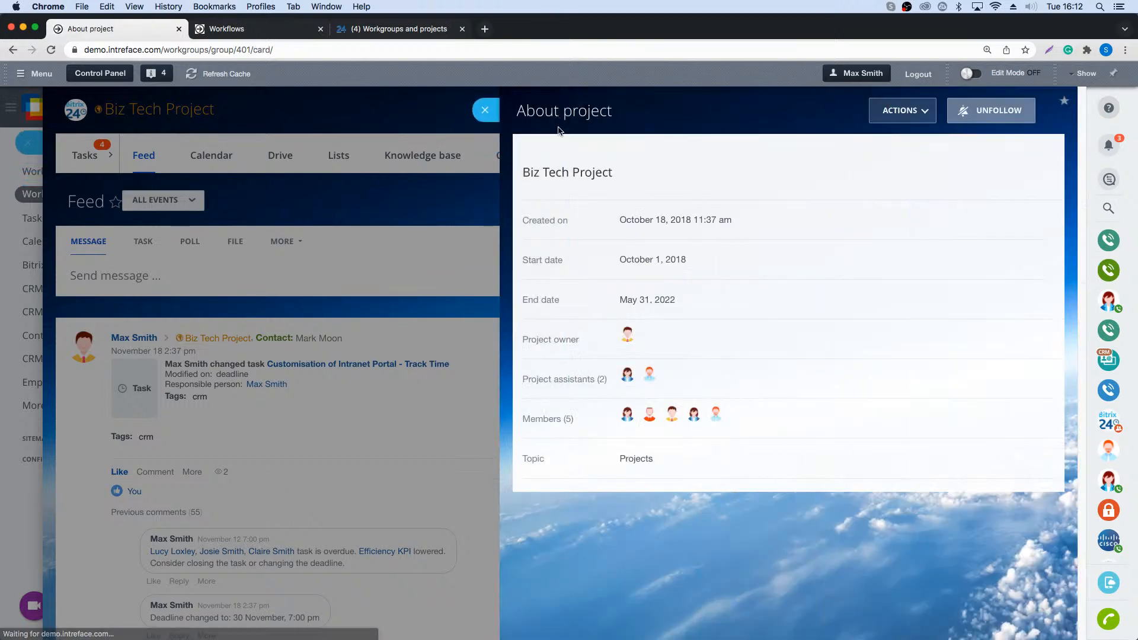
{"action": "left_click", "coordinate": [487, 113]}
- Draft a feed message reading "Hi Team" and "I have a re-arranged meeting today", and show its file attachment options
{"action": "left_click", "coordinate": [165, 279]}
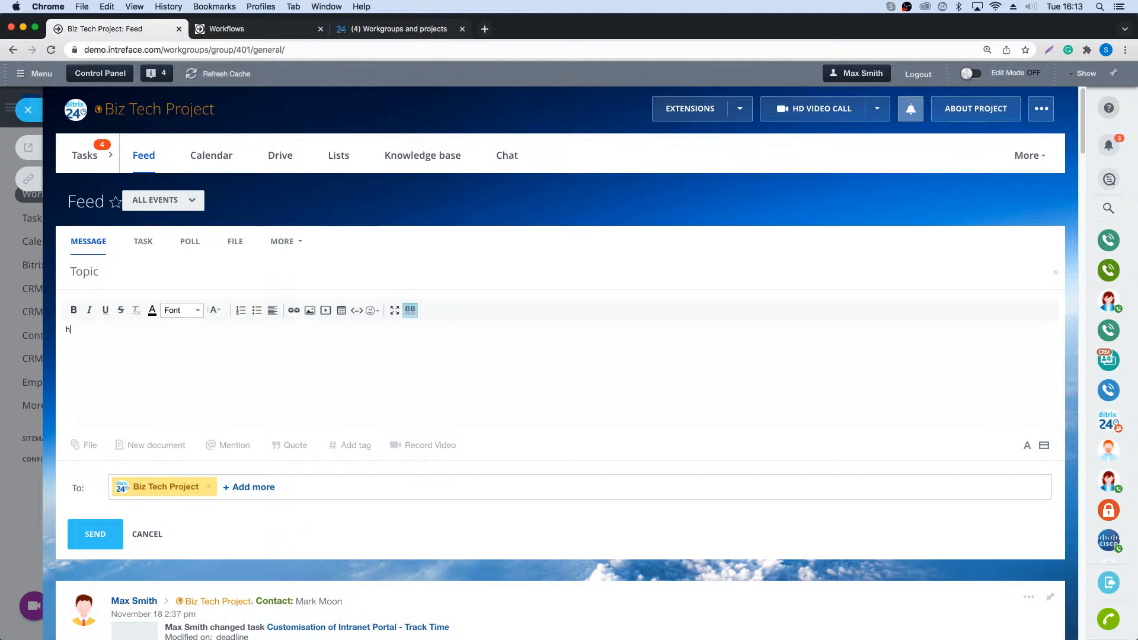
{"action": "type", "text": "Hi Team"}
{"action": "key", "text": "Return"}
{"action": "type", "text": "I have a re-arranged meeting tody"}
{"action": "key", "text": "BackSpace"}
{"action": "type", "text": "ay"}
{"action": "left_click", "coordinate": [89, 447]}
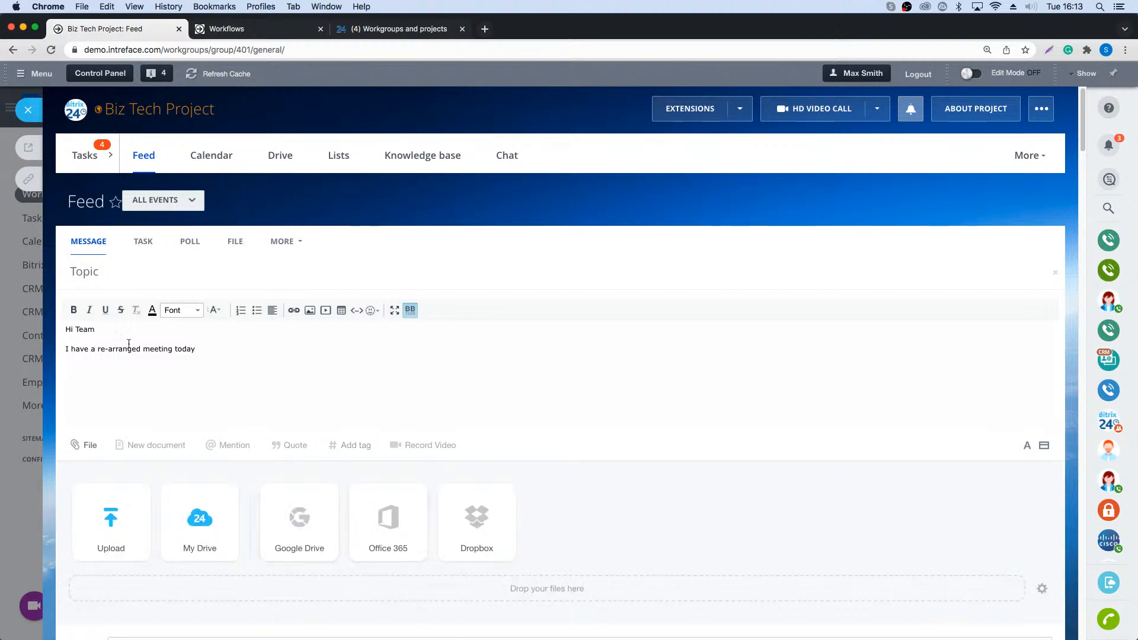
- Toggle the like on the Customisation of Intranet Portal - Track Time feed post off and back on
{"action": "scroll", "coordinate": [218, 412], "scroll_direction": "down", "scroll_amount": 1}
{"action": "scroll", "coordinate": [219, 412], "scroll_direction": "down", "scroll_amount": 5}
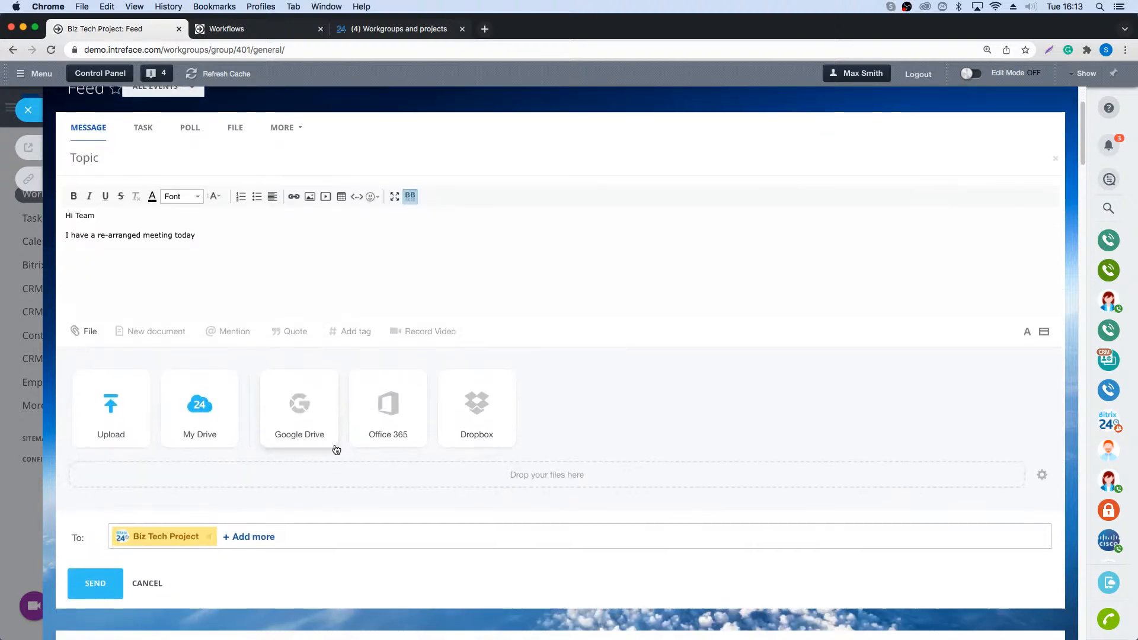
{"action": "scroll", "coordinate": [231, 420], "scroll_direction": "down", "scroll_amount": 4}
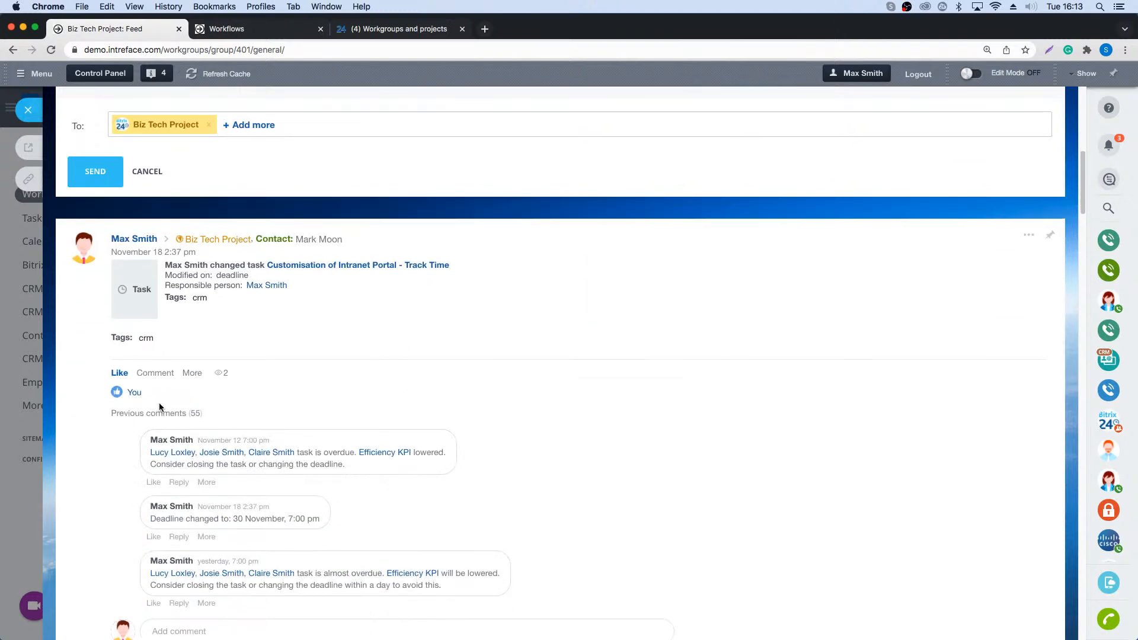
{"action": "left_click", "coordinate": [119, 375]}
{"action": "left_click", "coordinate": [119, 375]}
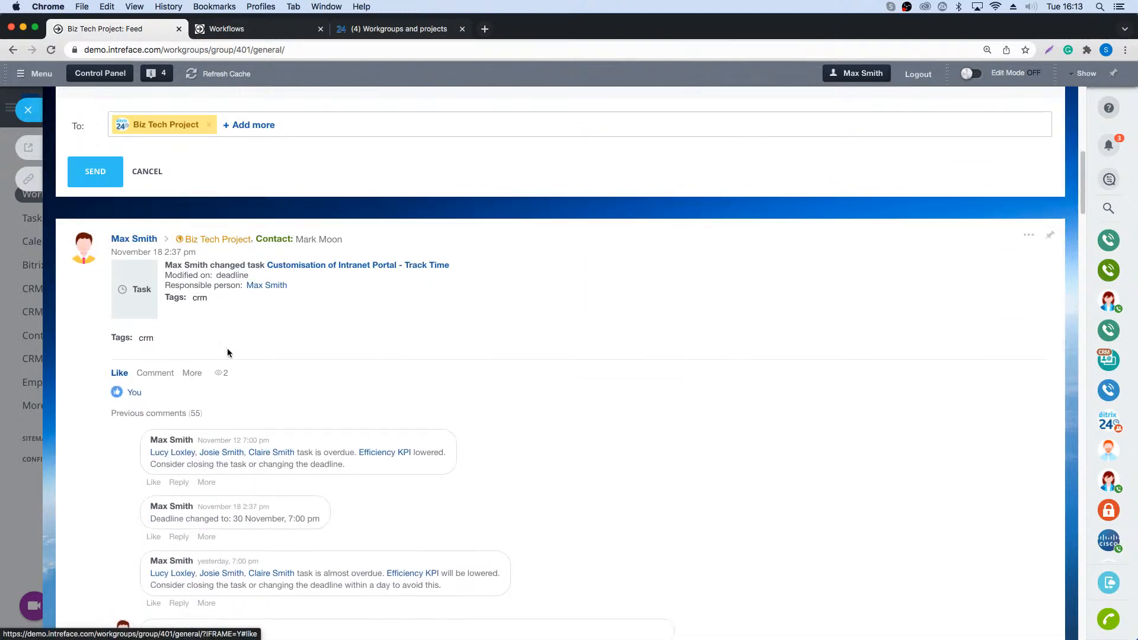
- Post the comment "great work" on the Customisation of Intranet Portal - Track Time feed post
{"action": "scroll", "coordinate": [225, 368], "scroll_direction": "down", "scroll_amount": 4}
{"action": "left_click", "coordinate": [214, 382]}
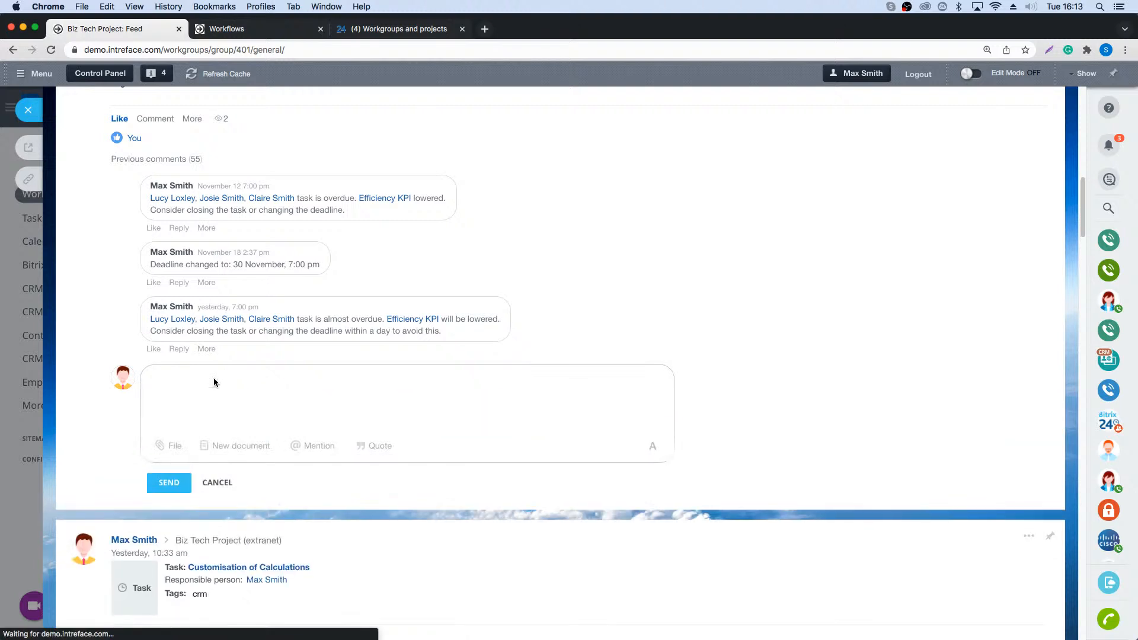
{"action": "type", "text": "great wo"}
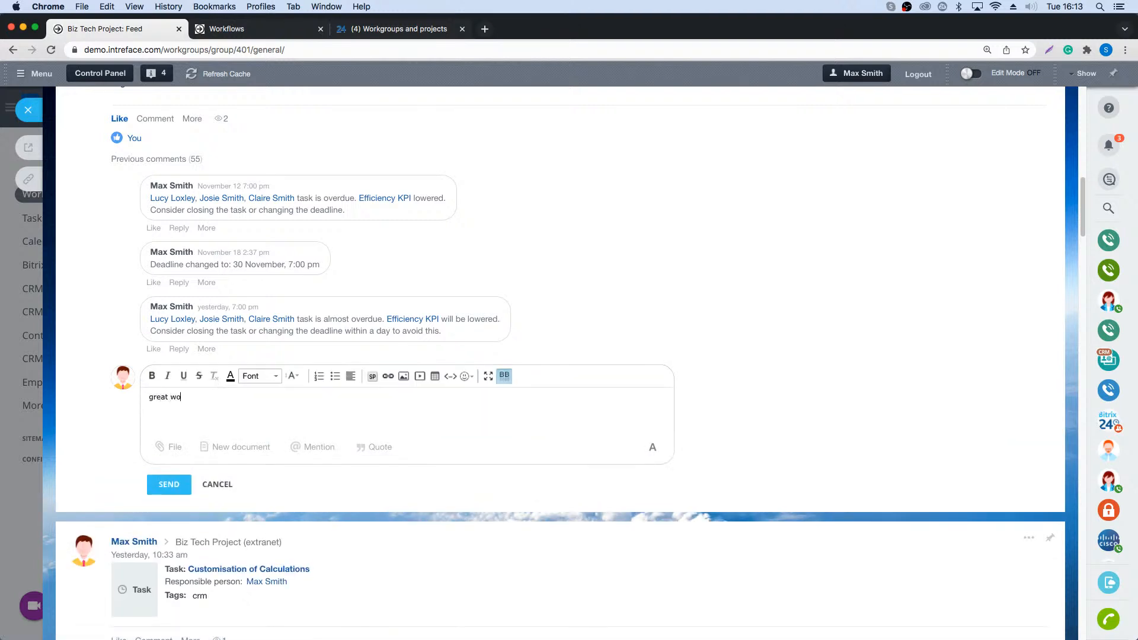
{"action": "type", "text": "rk"}
{"action": "left_click", "coordinate": [163, 485]}
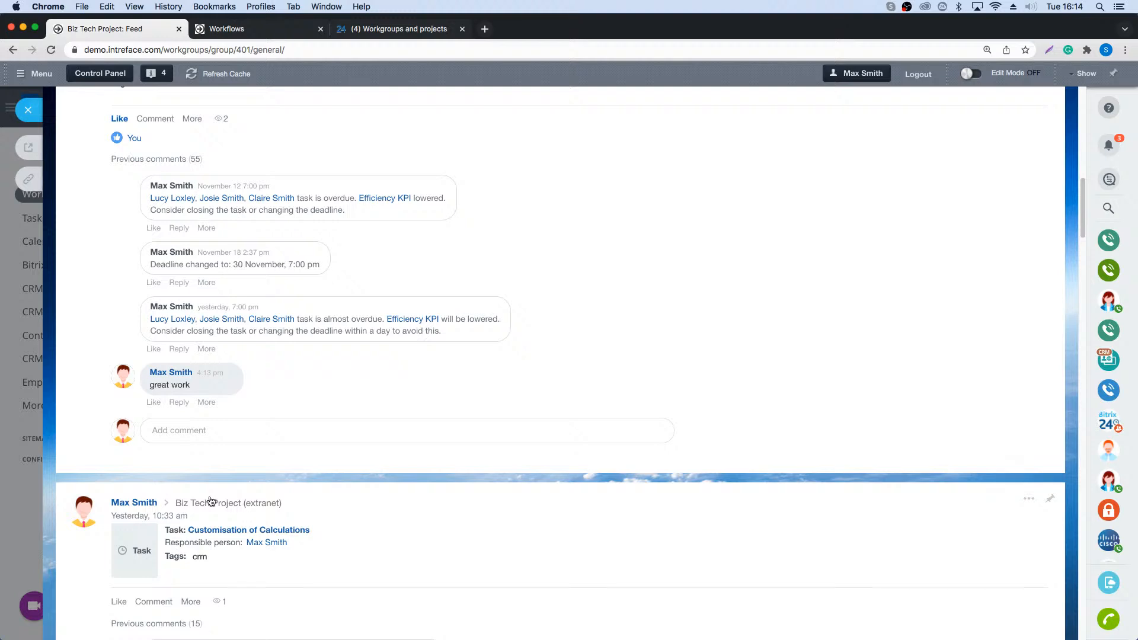
- Discard the unsent feed message and return to the project's tasks
{"action": "scroll", "coordinate": [342, 259], "scroll_direction": "up", "scroll_amount": 8}
{"action": "scroll", "coordinate": [128, 139], "scroll_direction": "up", "scroll_amount": 4}
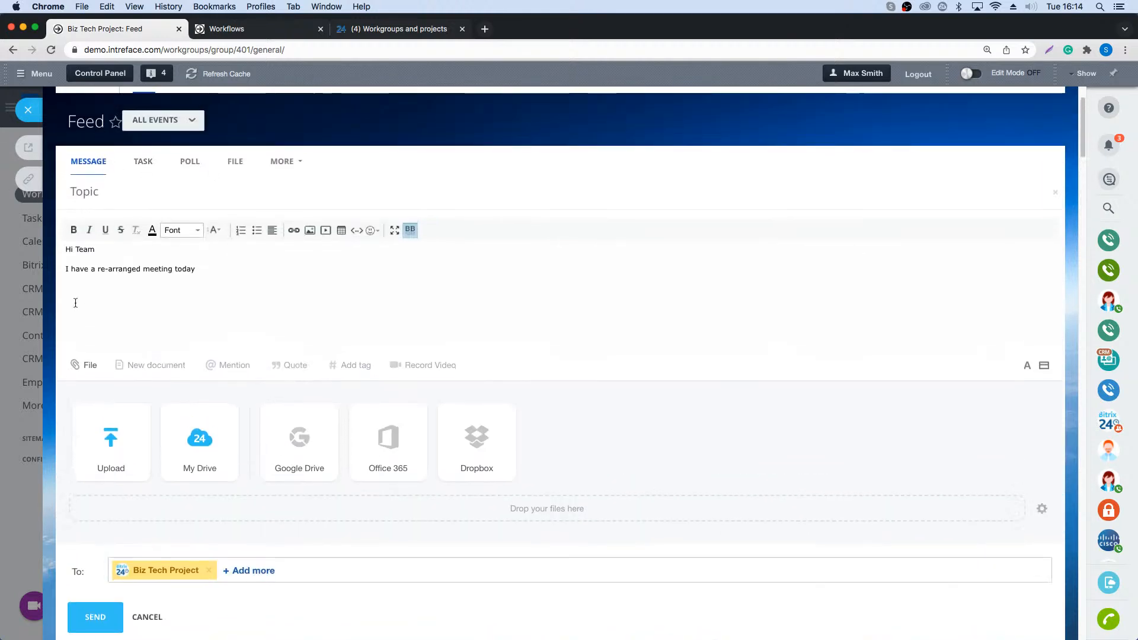
{"action": "scroll", "coordinate": [103, 133], "scroll_direction": "up", "scroll_amount": 2}
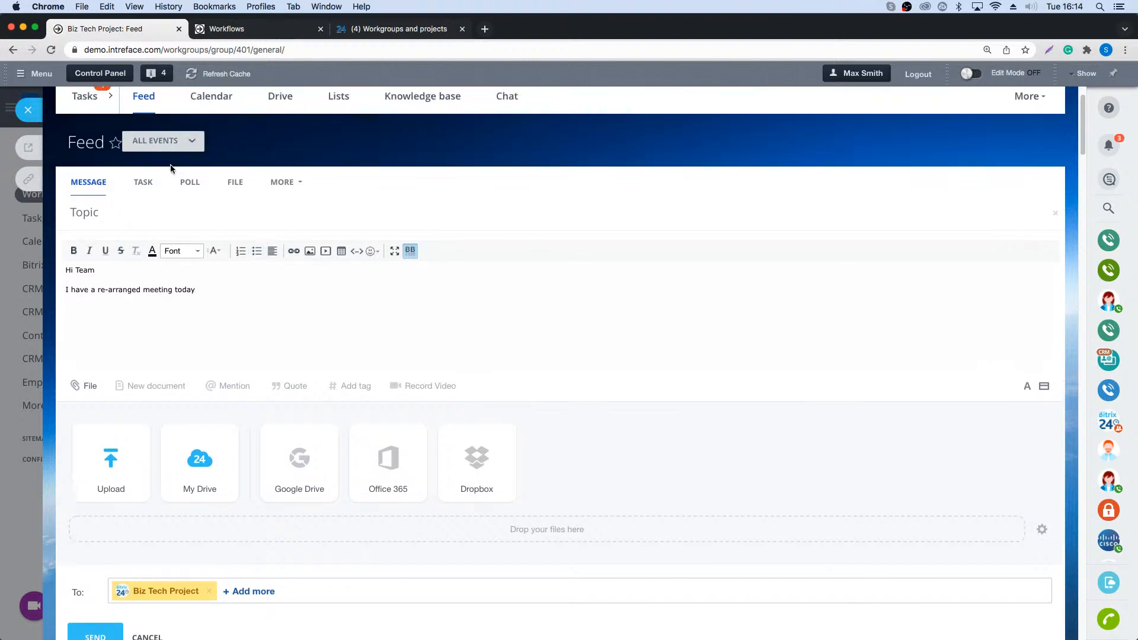
{"action": "left_click", "coordinate": [83, 99]}
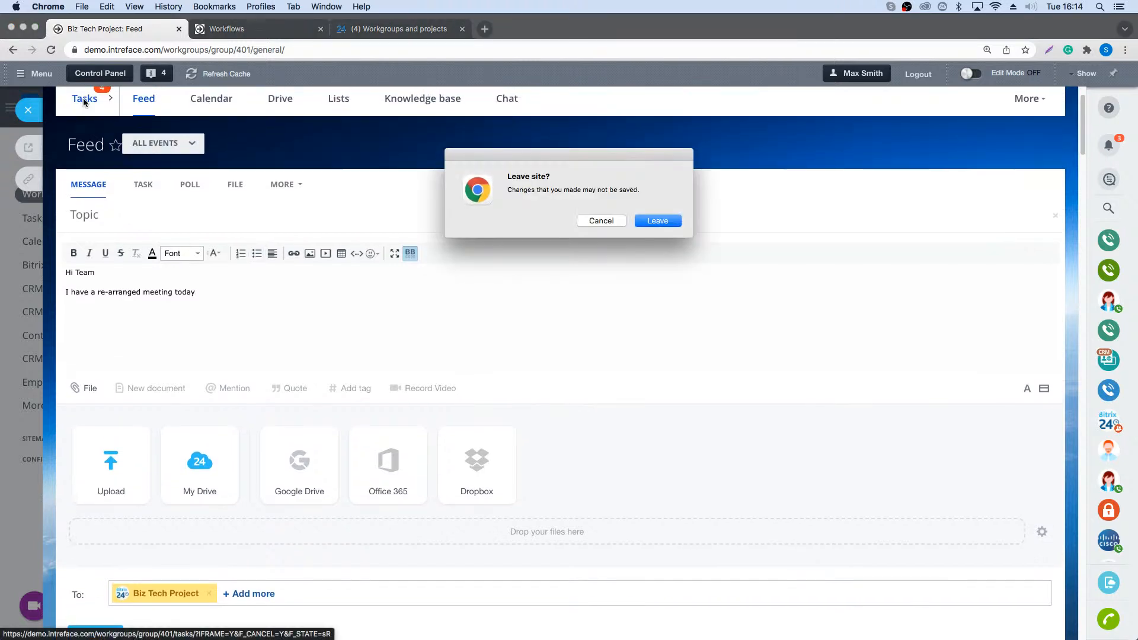
{"action": "left_click", "coordinate": [602, 220]}
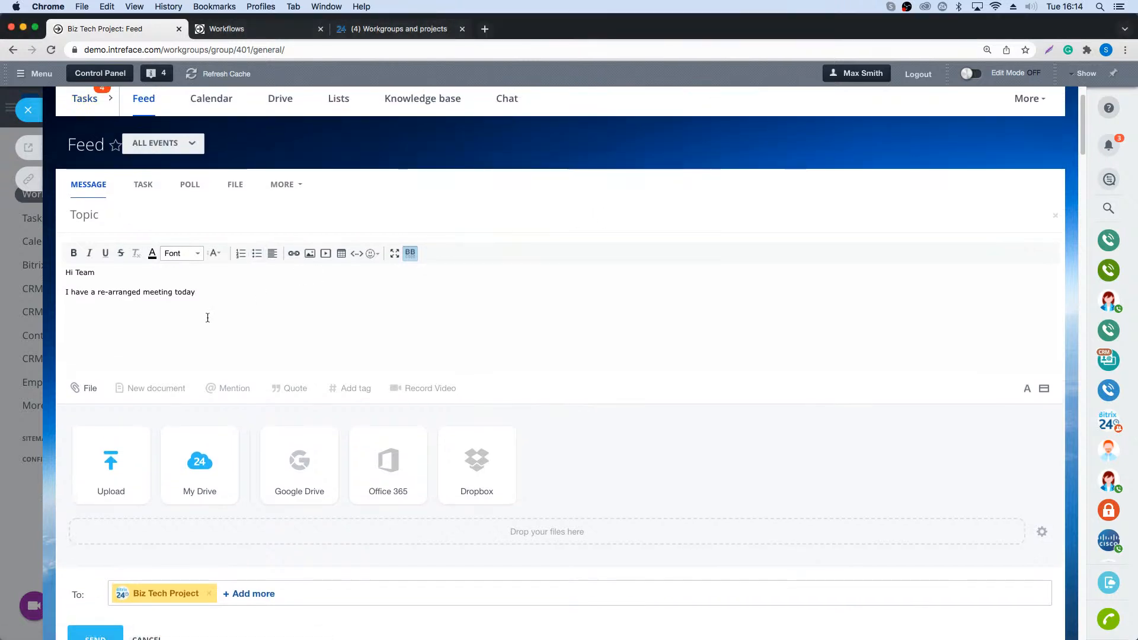
{"action": "left_click", "coordinate": [157, 629]}
{"action": "scroll", "coordinate": [99, 150], "scroll_direction": "up", "scroll_amount": 2}
{"action": "left_click", "coordinate": [98, 153]}
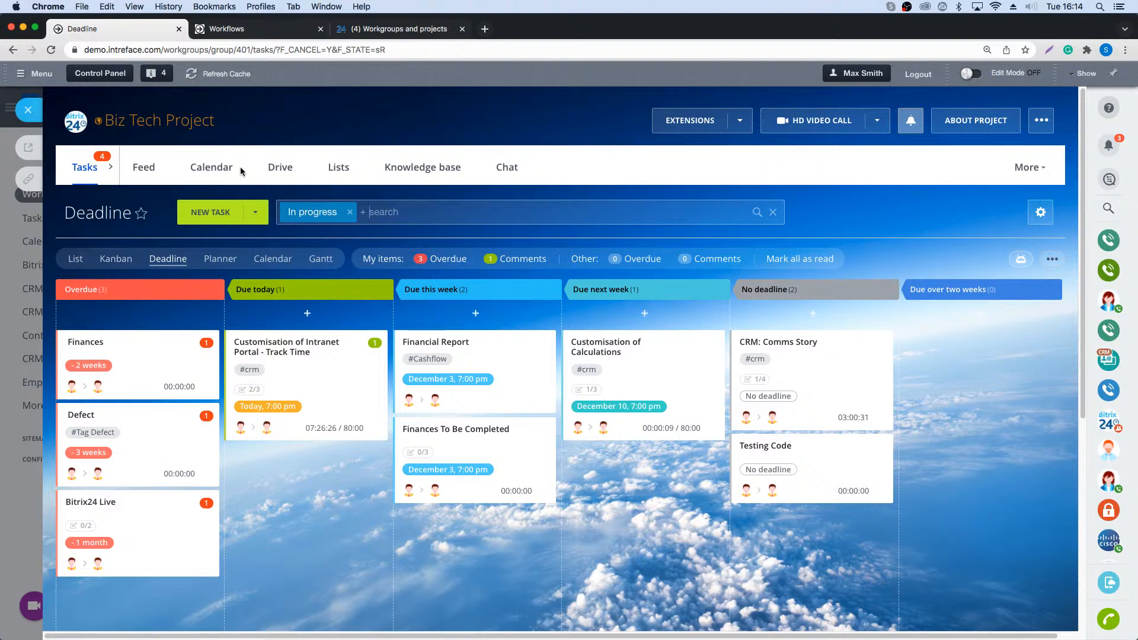
- Open the Customisation of Intranet Portal - Track Time task and toggle its "Check Logo image quality" checklist item off and back on
{"action": "scroll", "coordinate": [236, 173], "scroll_direction": "down", "scroll_amount": 1}
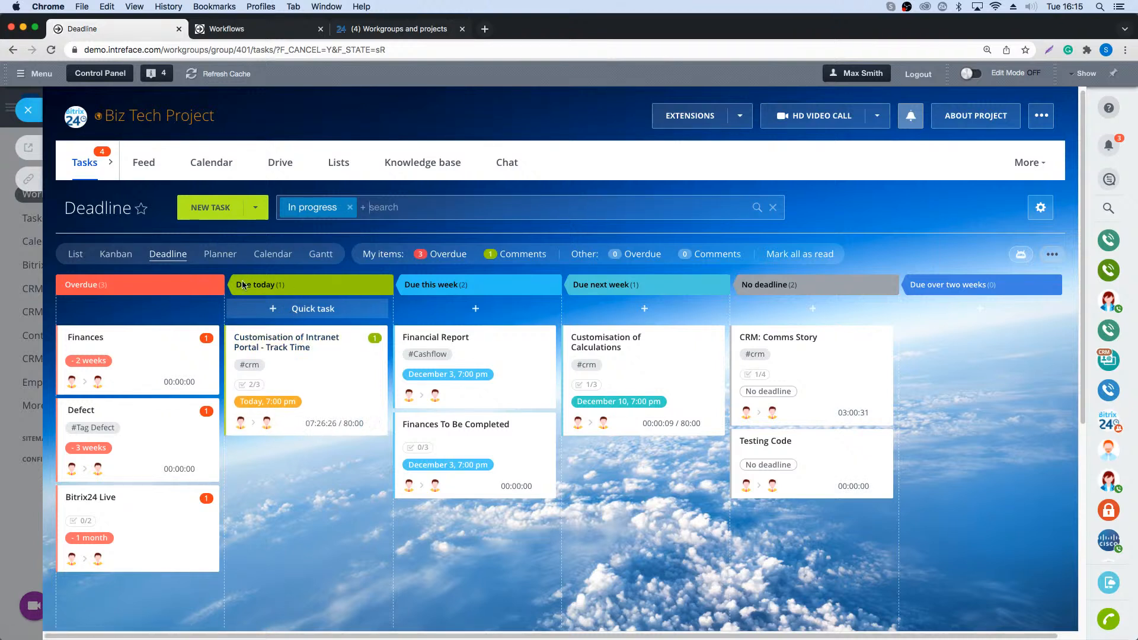
{"action": "left_click", "coordinate": [287, 350]}
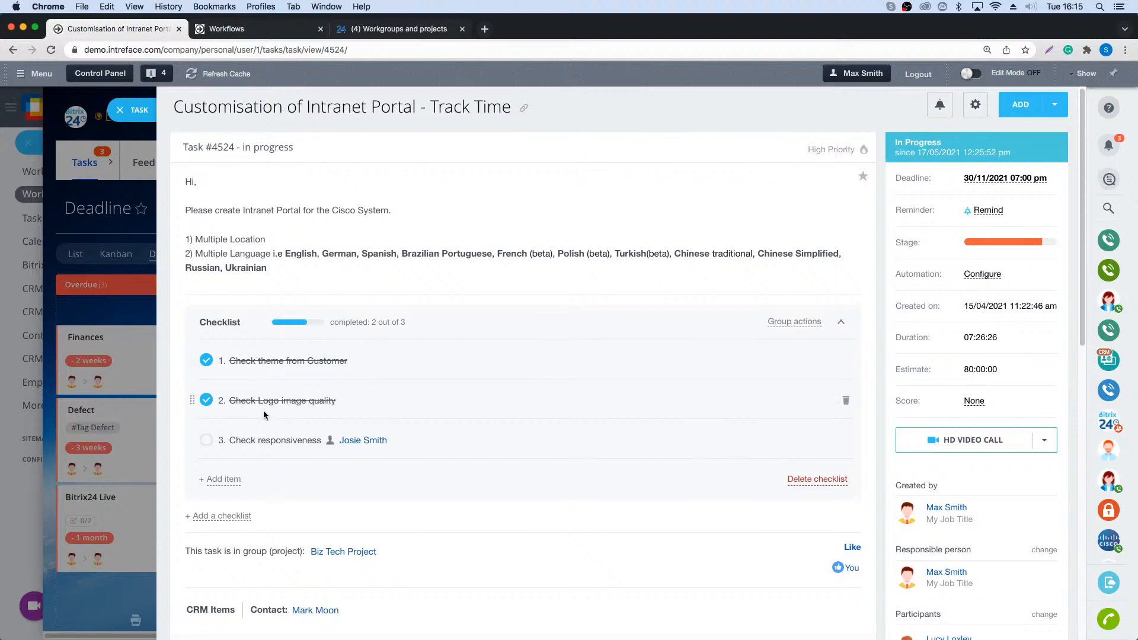
{"action": "scroll", "coordinate": [215, 338], "scroll_direction": "down", "scroll_amount": 1}
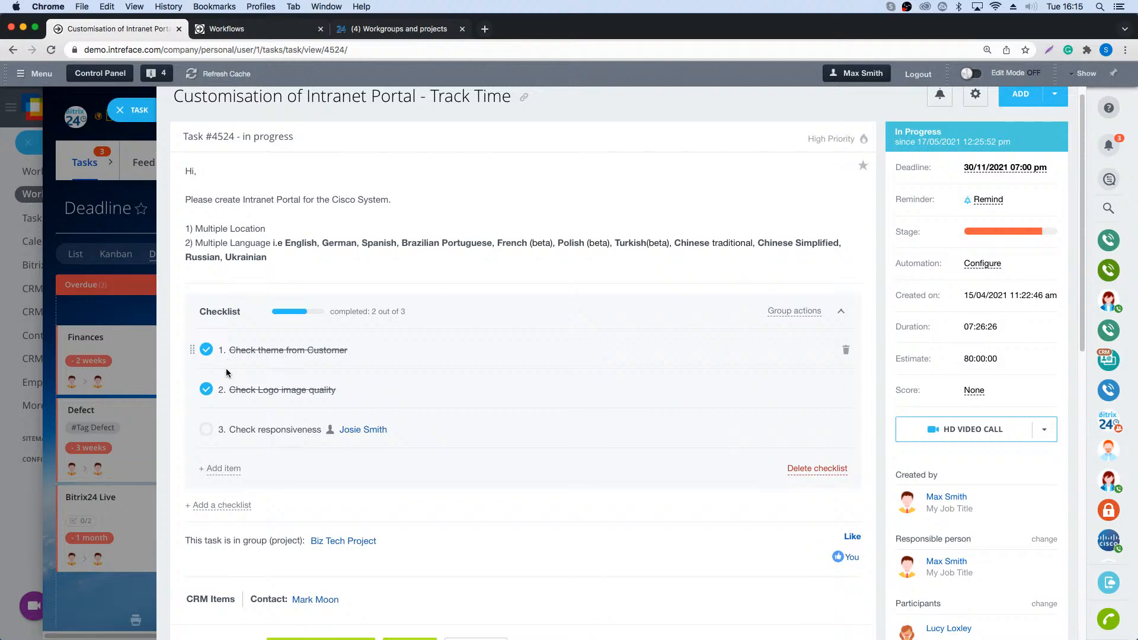
{"action": "left_click", "coordinate": [208, 389]}
{"action": "left_click", "coordinate": [208, 389]}
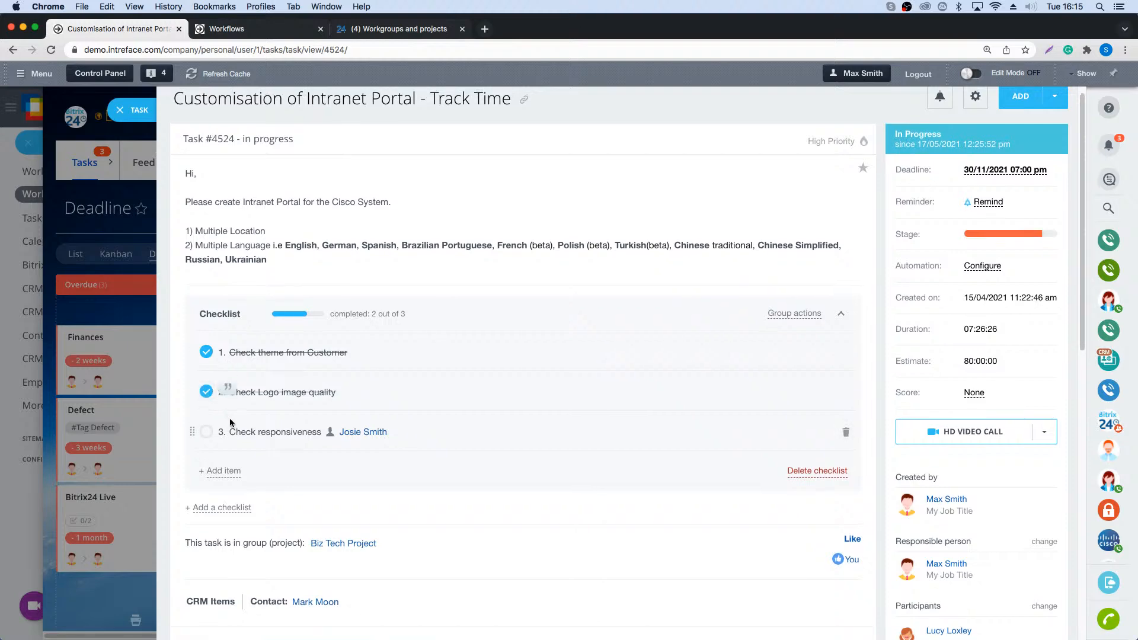
- Start the task's time tracker, let it run briefly, and pause it
{"action": "scroll", "coordinate": [220, 405], "scroll_direction": "down", "scroll_amount": 10}
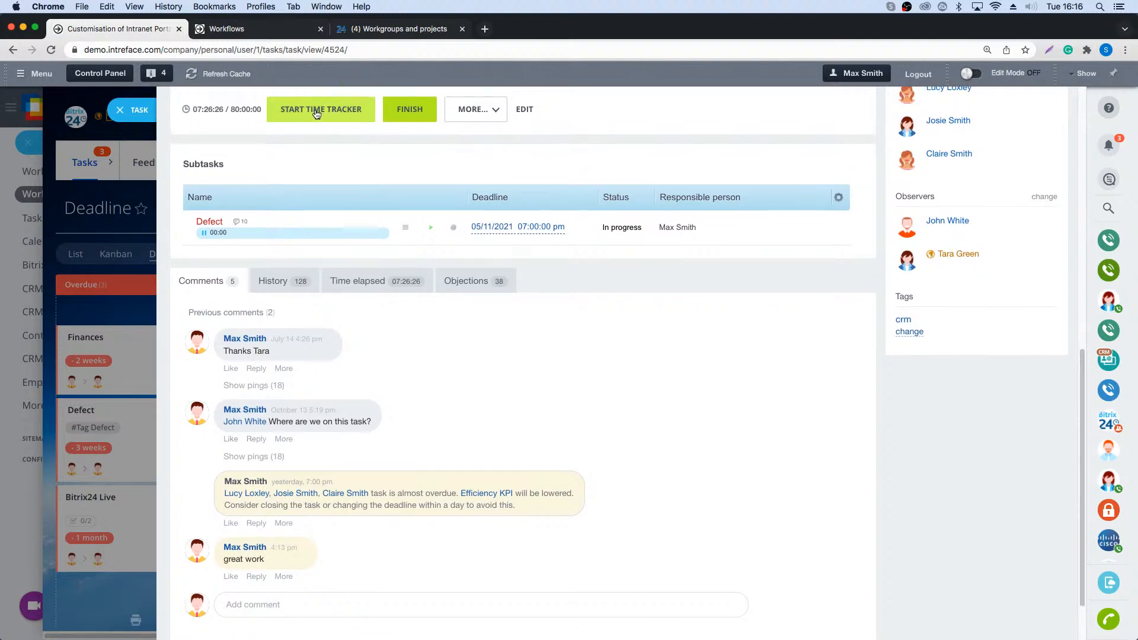
{"action": "left_click", "coordinate": [330, 105]}
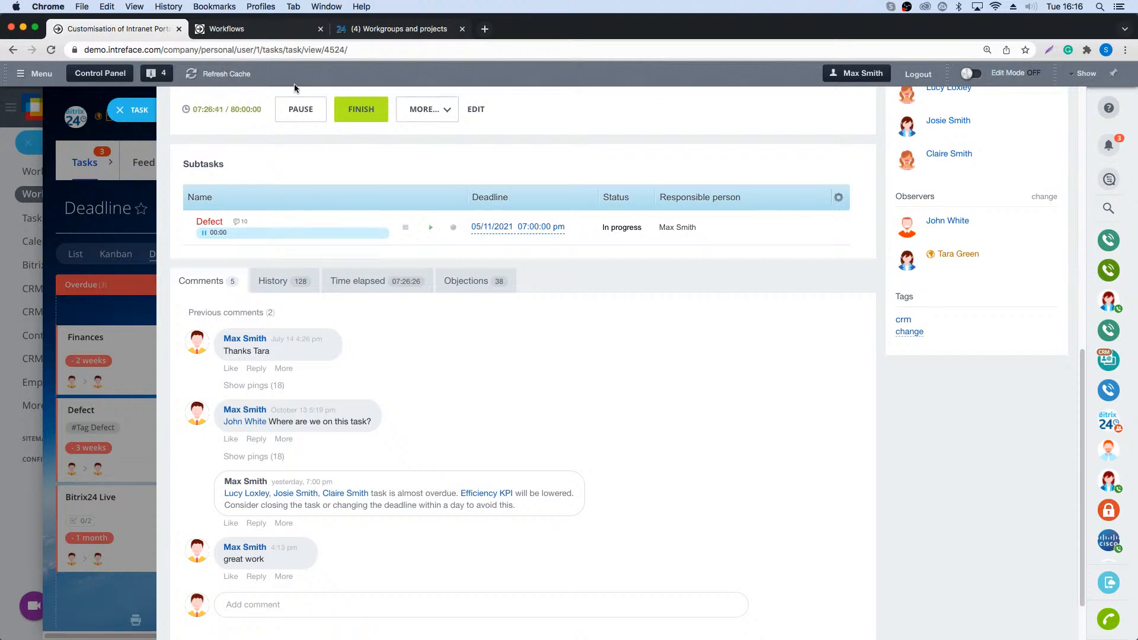
{"action": "left_click", "coordinate": [298, 111]}
- Start a new comment on the task and view the people available to mention, leaving the comment empty
{"action": "scroll", "coordinate": [308, 332], "scroll_direction": "down", "scroll_amount": 1}
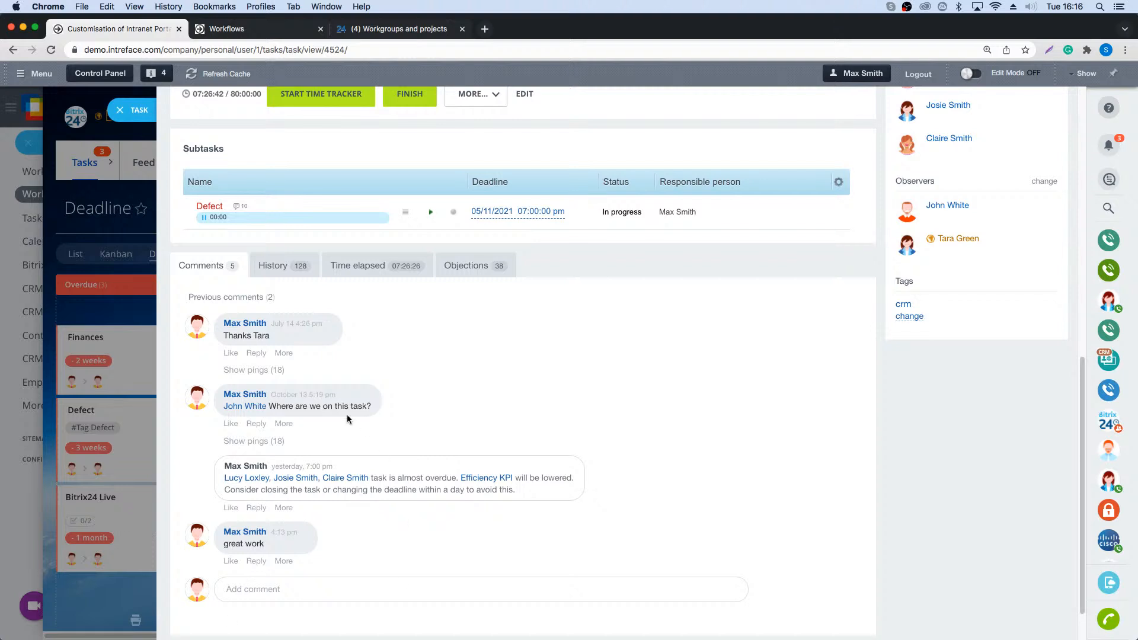
{"action": "left_click", "coordinate": [346, 597]}
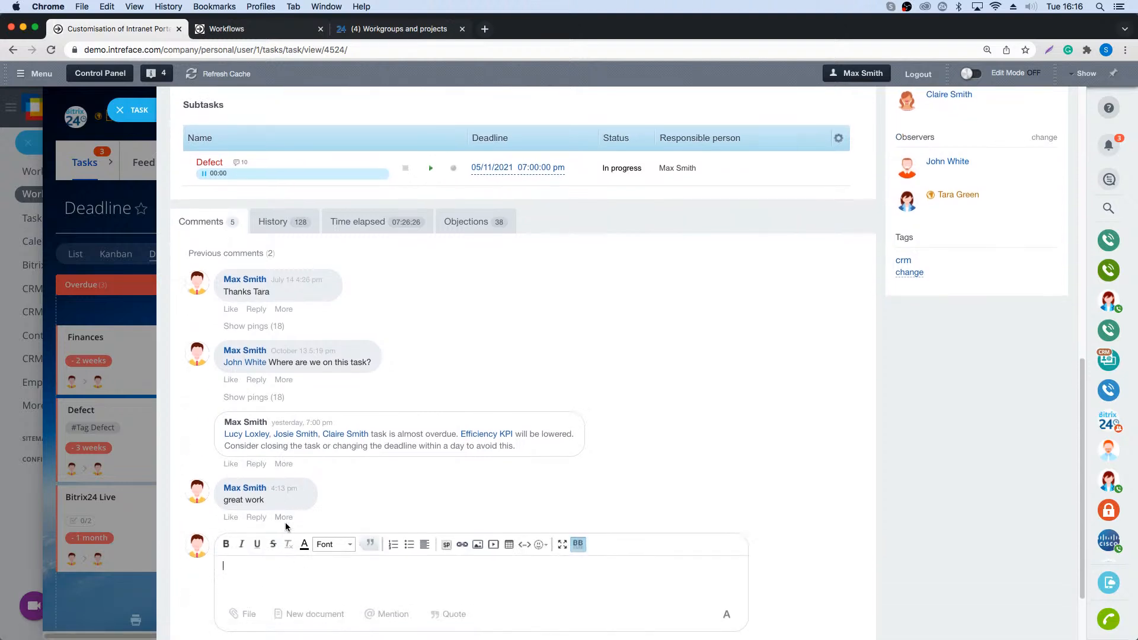
{"action": "left_click", "coordinate": [391, 613]}
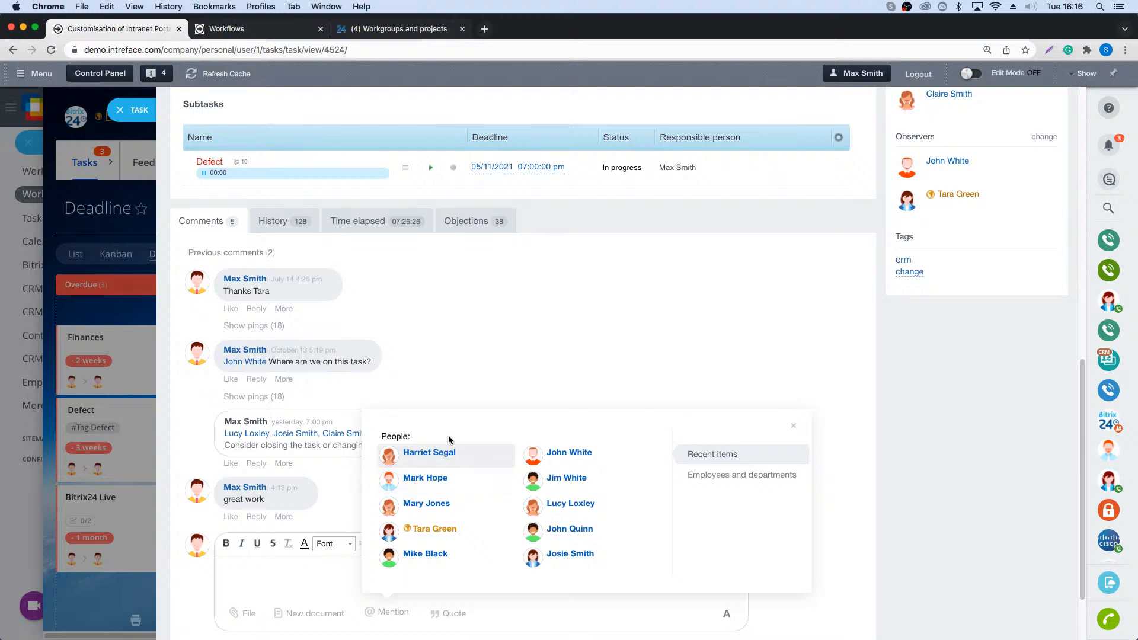
{"action": "left_click", "coordinate": [496, 338]}
- Review the task's change history and elapsed time records, and return to the project's deadline board
{"action": "left_click", "coordinate": [271, 221]}
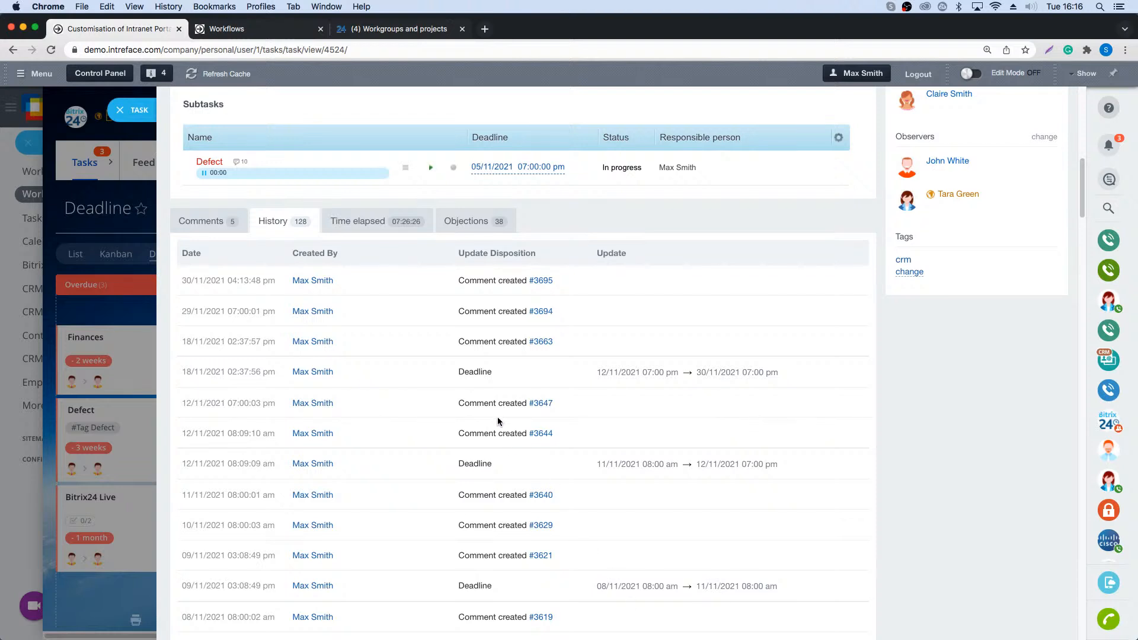
{"action": "left_click", "coordinate": [356, 221]}
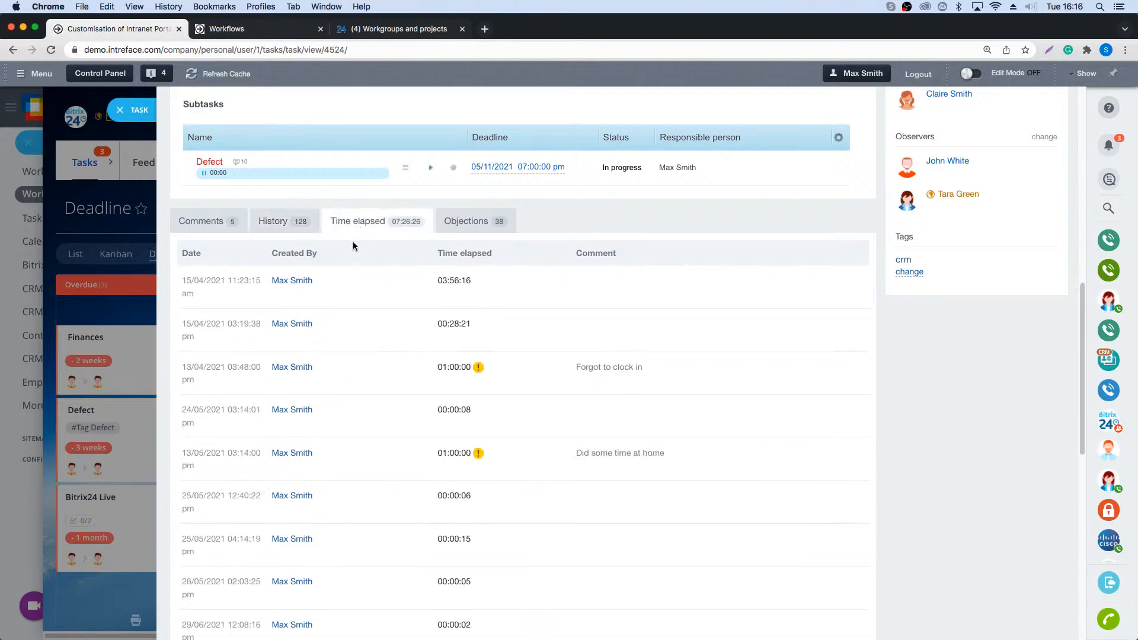
{"action": "scroll", "coordinate": [372, 352], "scroll_direction": "down", "scroll_amount": 3}
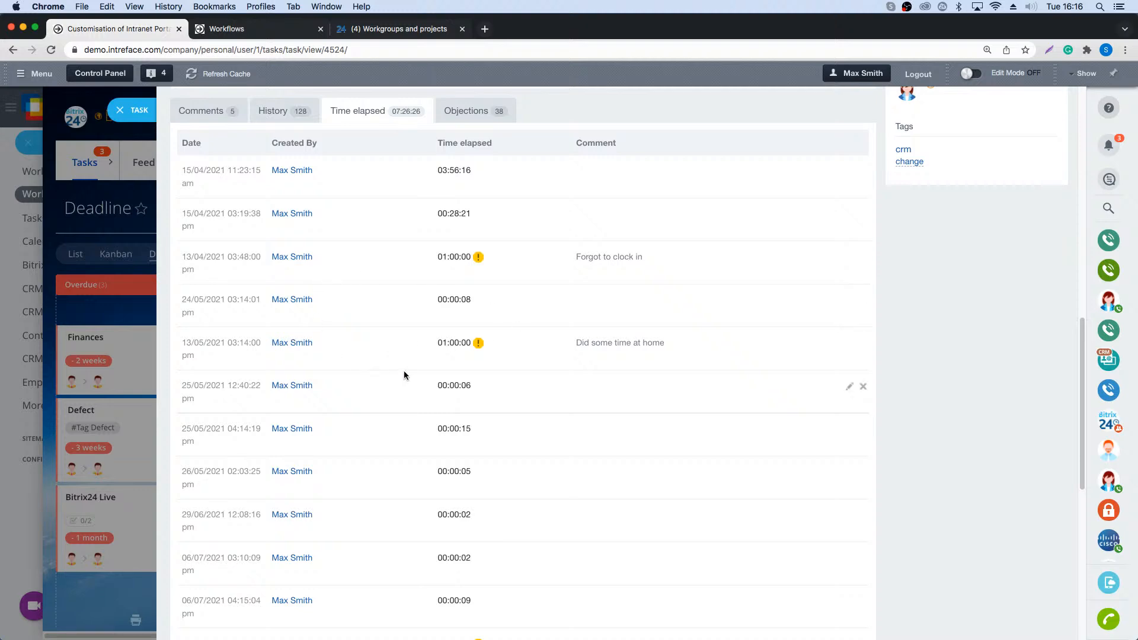
{"action": "scroll", "coordinate": [404, 371], "scroll_direction": "up", "scroll_amount": 15}
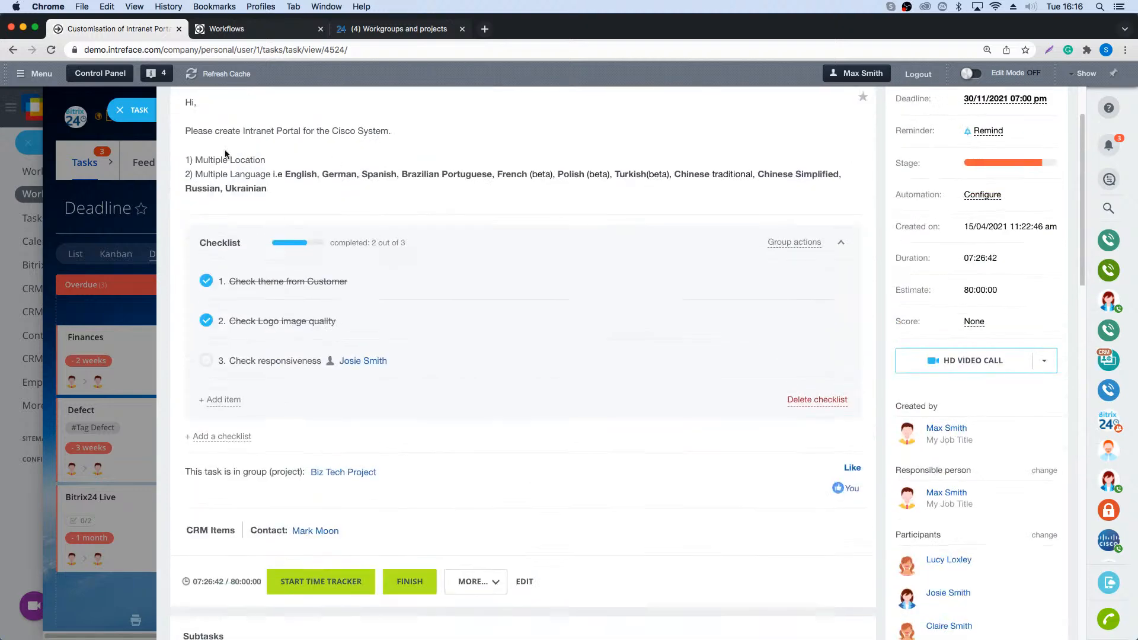
{"action": "left_click", "coordinate": [129, 113]}
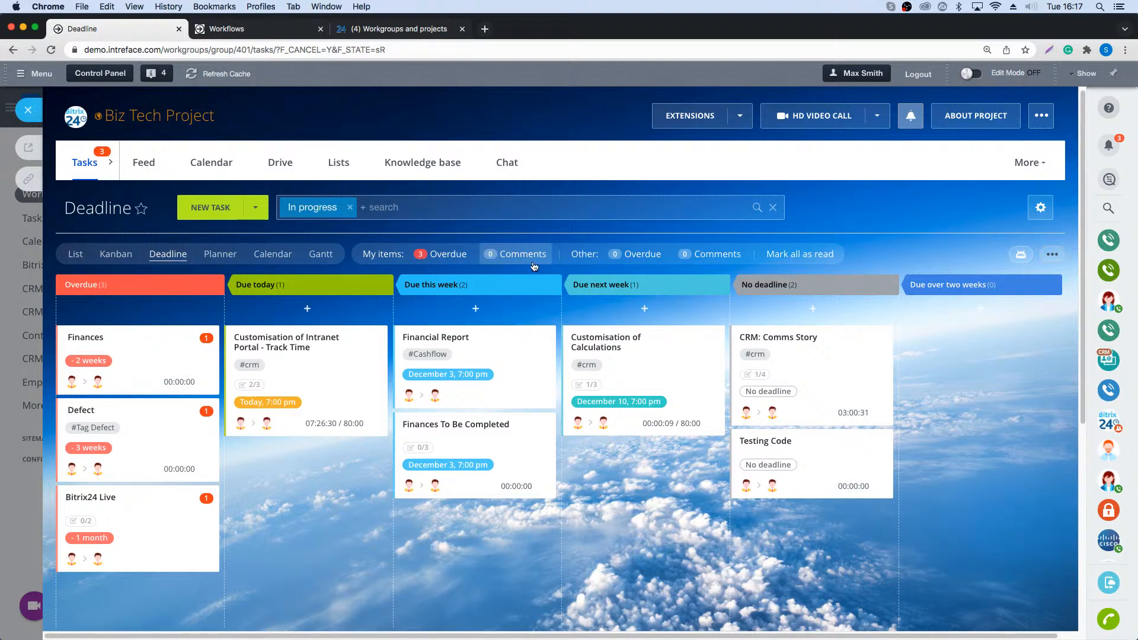
- Filter the project's own items by comments, remove that filter, and view the in-progress tasks as a list
{"action": "left_click", "coordinate": [504, 255]}
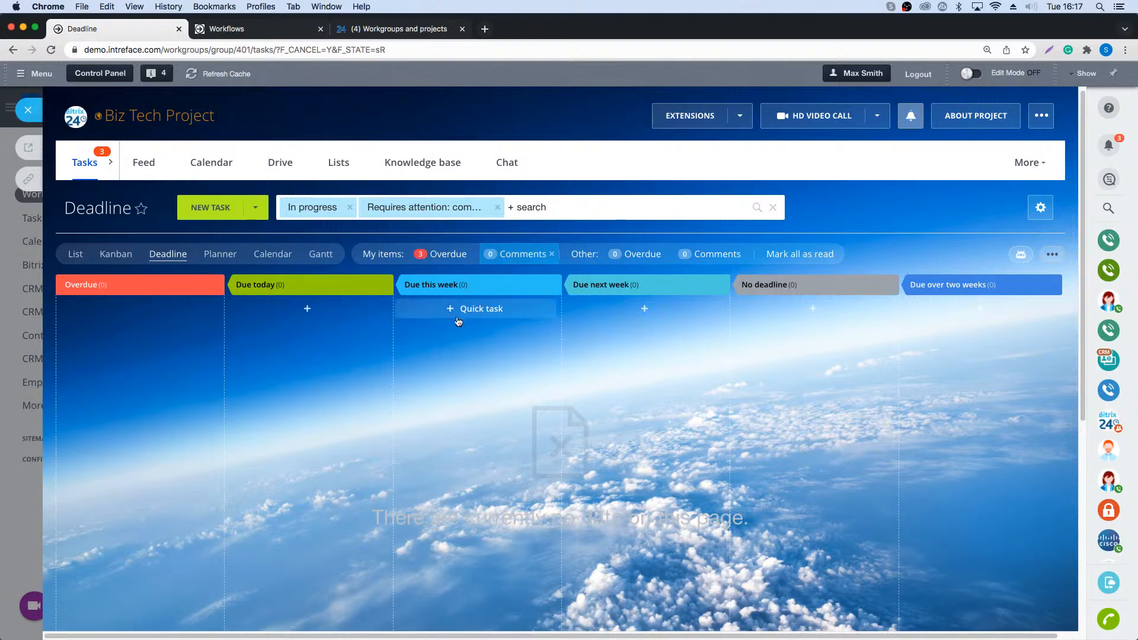
{"action": "left_click", "coordinate": [498, 207]}
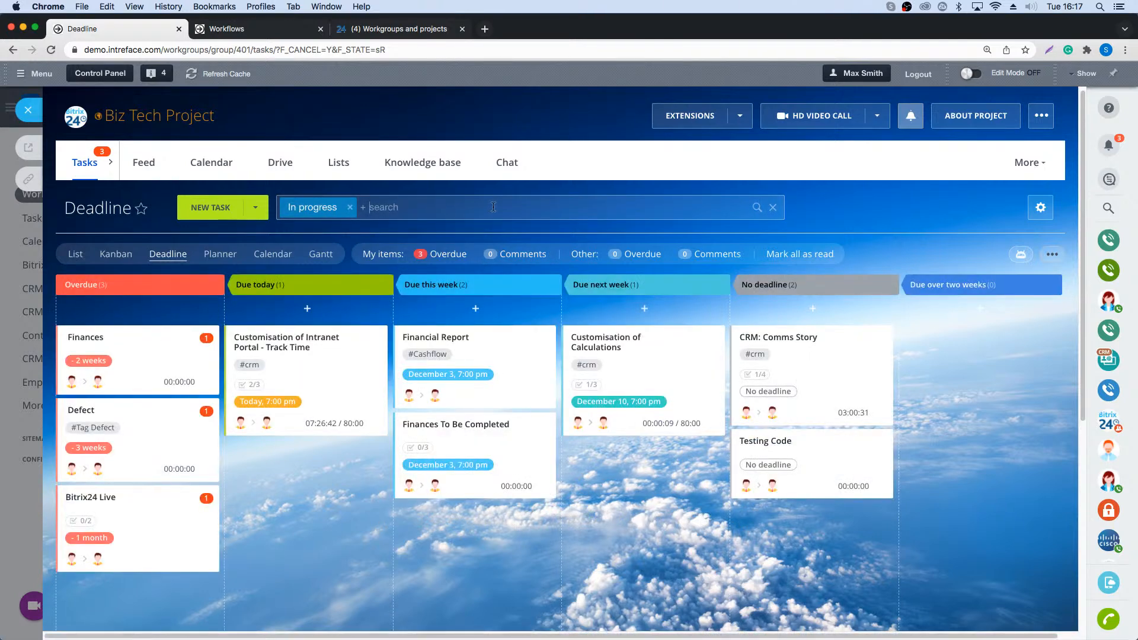
{"action": "left_click", "coordinate": [81, 256]}
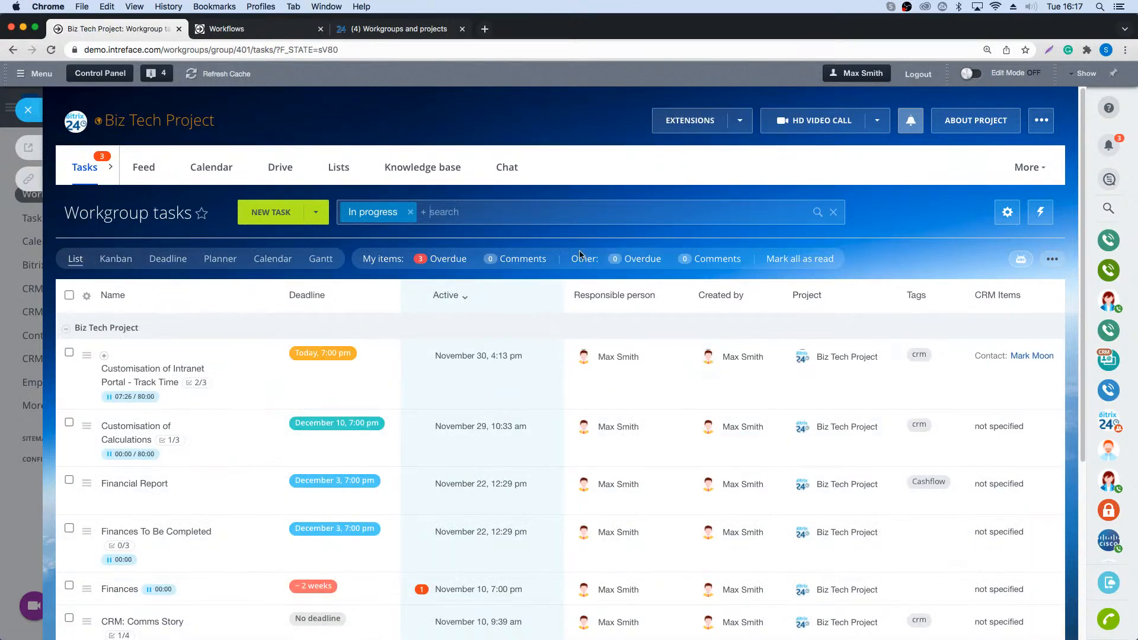
{"action": "scroll", "coordinate": [516, 337], "scroll_direction": "down", "scroll_amount": 1}
{"action": "scroll", "coordinate": [516, 338], "scroll_direction": "down", "scroll_amount": 2}
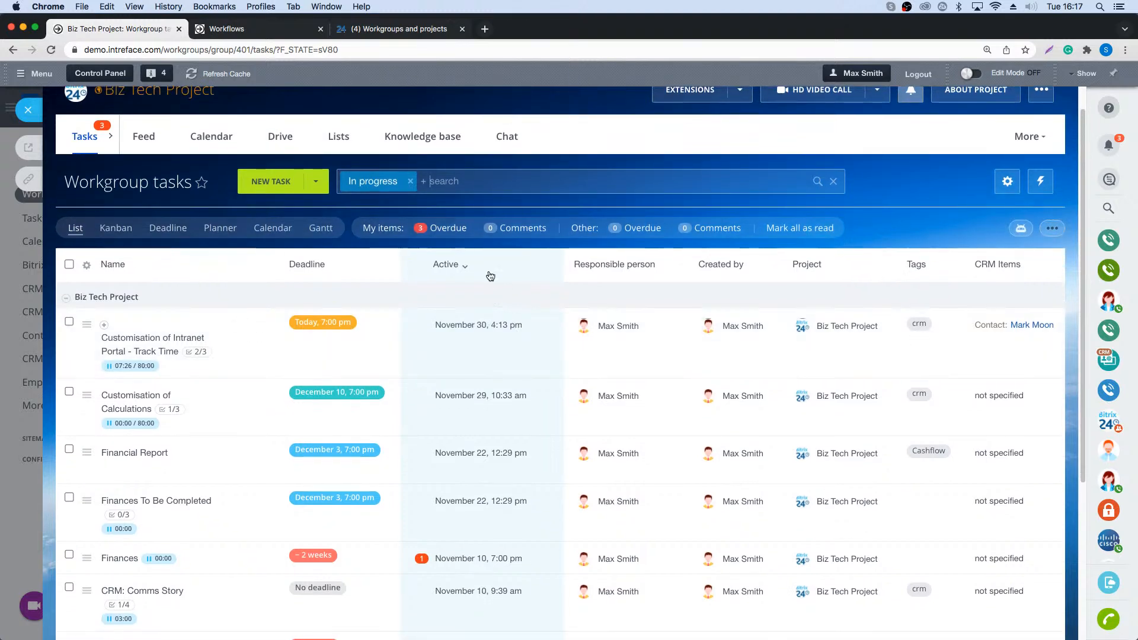
- Search the in-progress task list by a responsible person chosen from the recent people
{"action": "left_click", "coordinate": [465, 180]}
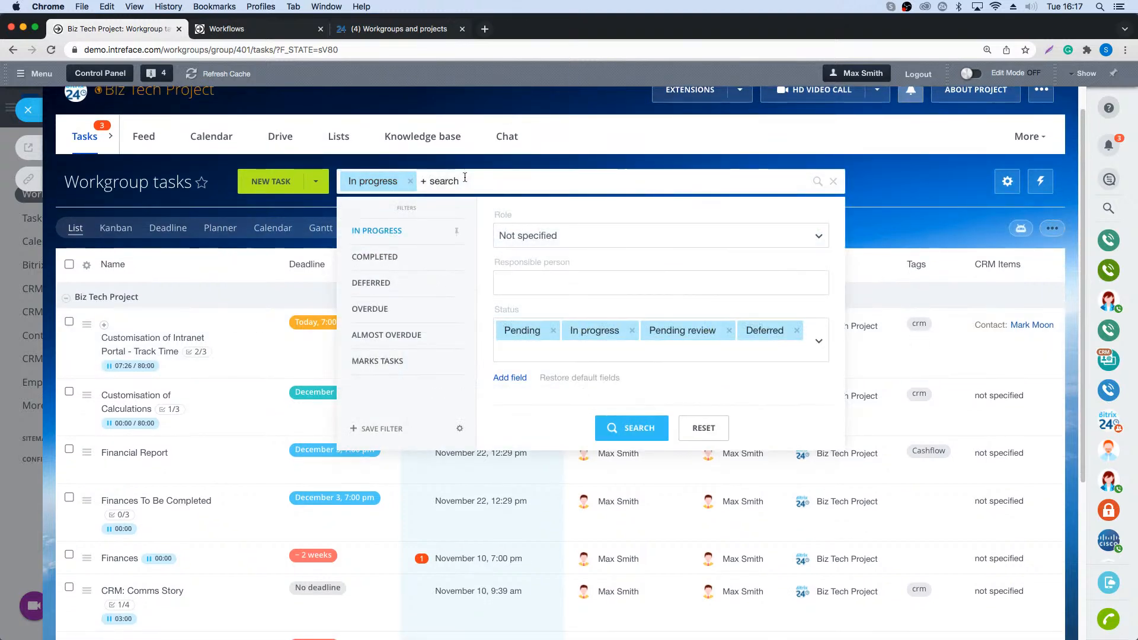
{"action": "left_click", "coordinate": [532, 282]}
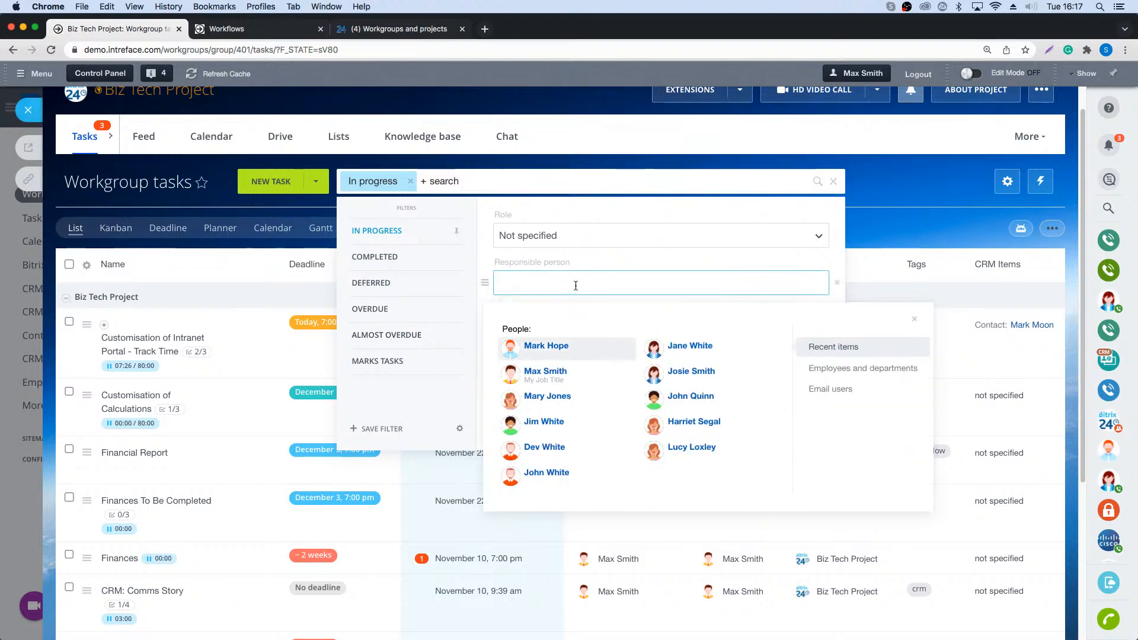
{"action": "left_click", "coordinate": [557, 349]}
{"action": "left_click", "coordinate": [658, 423]}
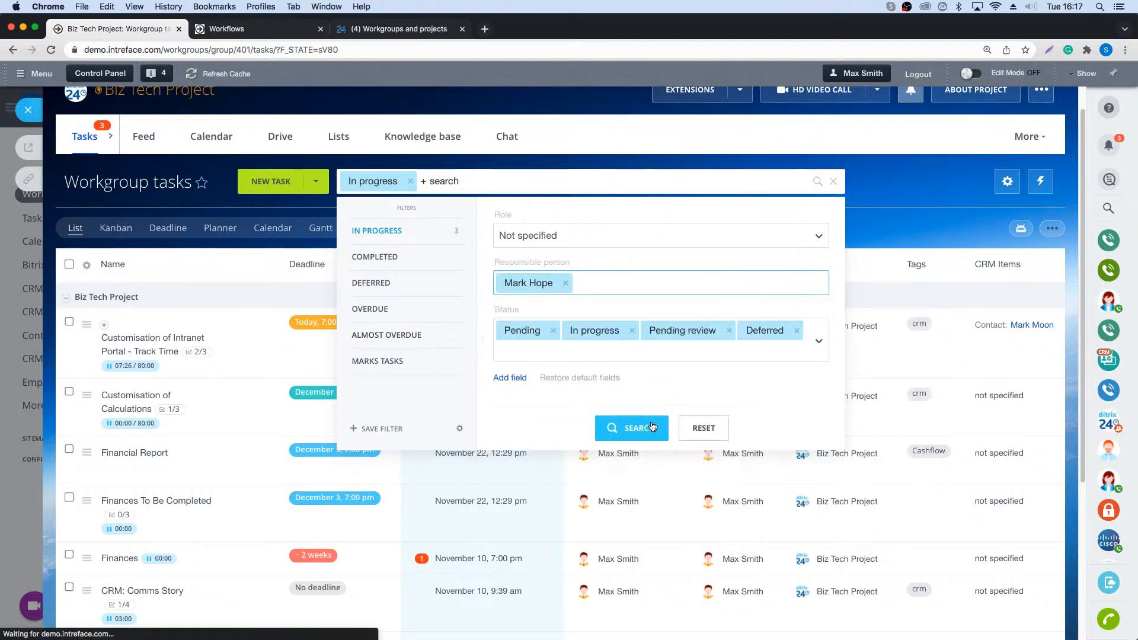
{"action": "left_click", "coordinate": [558, 212]}
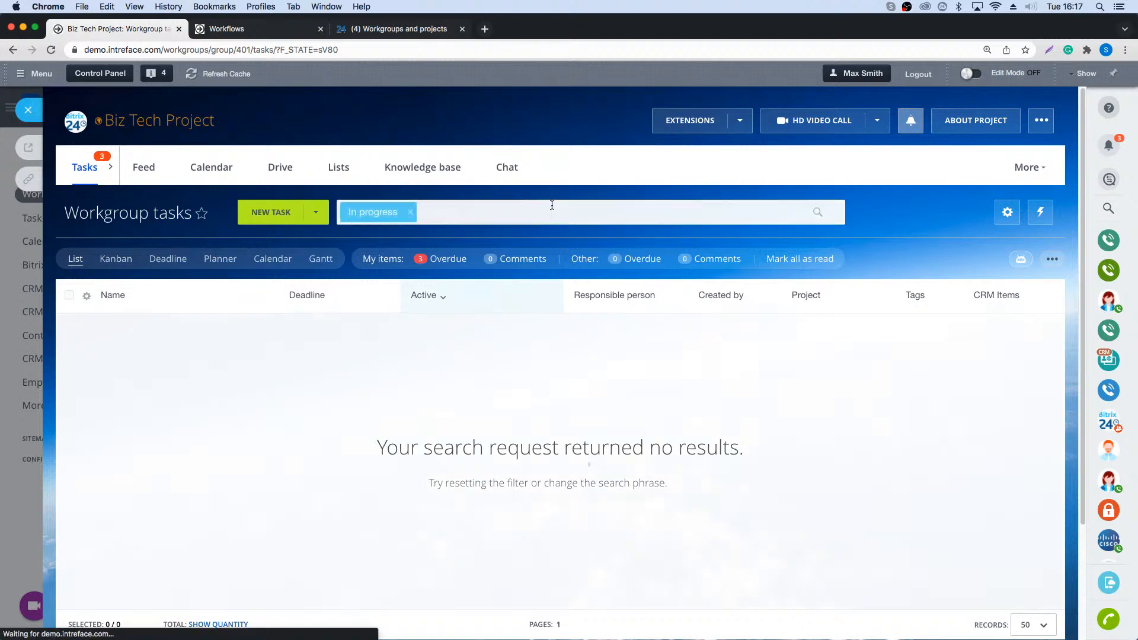
- Switch the tasks to the Kanban view and move Customisation of Calculations from Urgent to Testing
{"action": "left_click", "coordinate": [117, 259]}
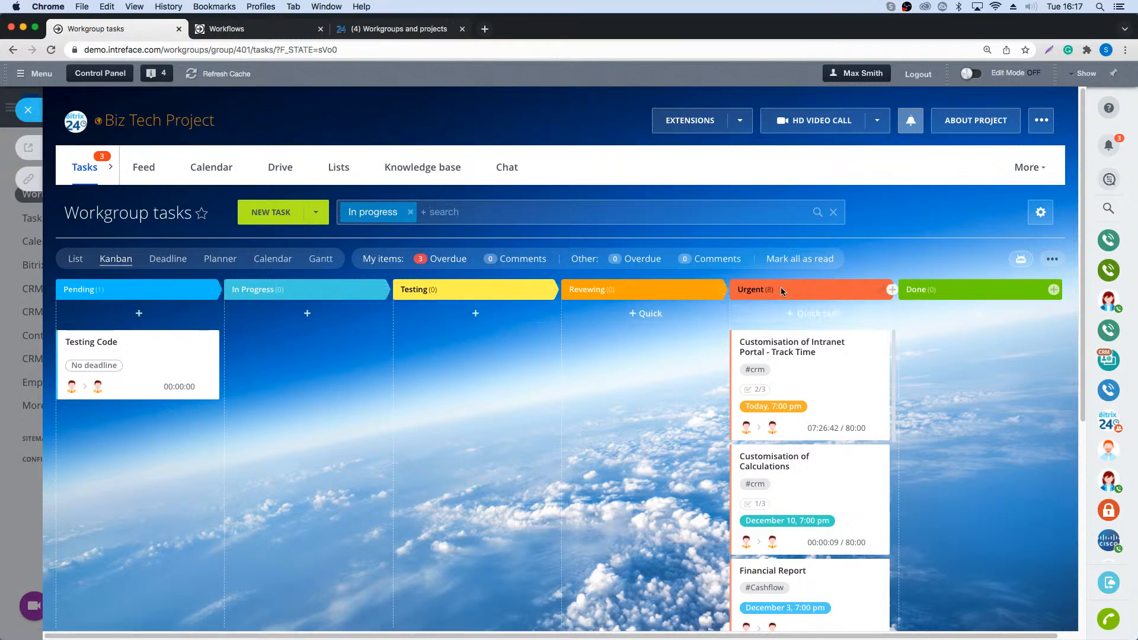
{"action": "left_click_drag", "start_coordinate": [816, 479], "coordinate": [484, 320]}
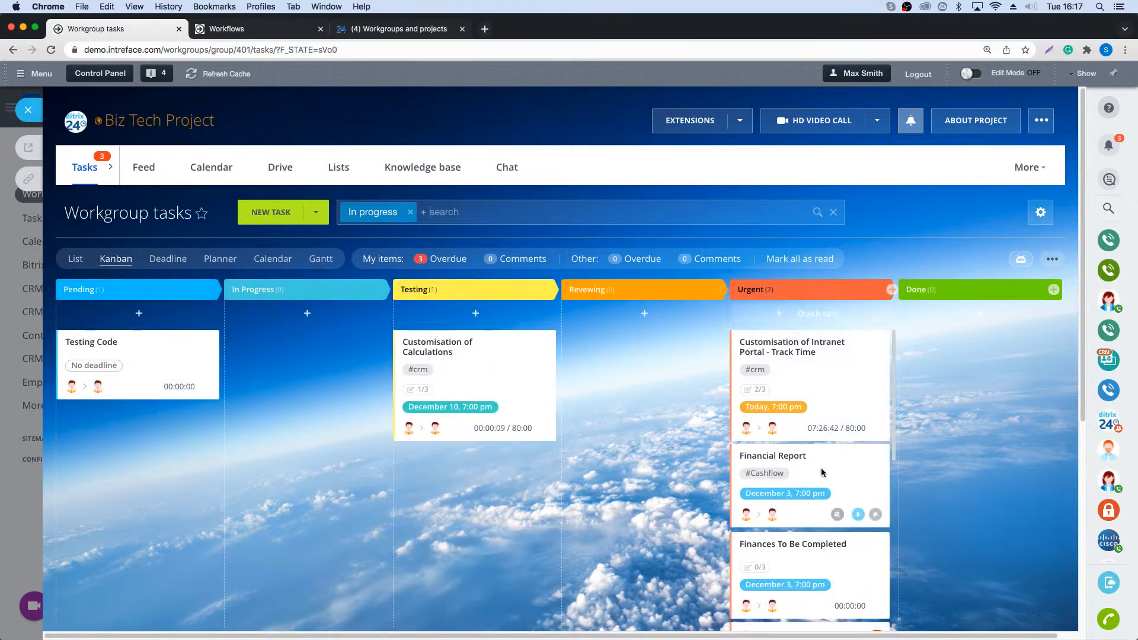
- Rename the empty planner column before Working On as "Discuss tomorrow" and move the Customisation of Calculations task into it
{"action": "left_click", "coordinate": [212, 263]}
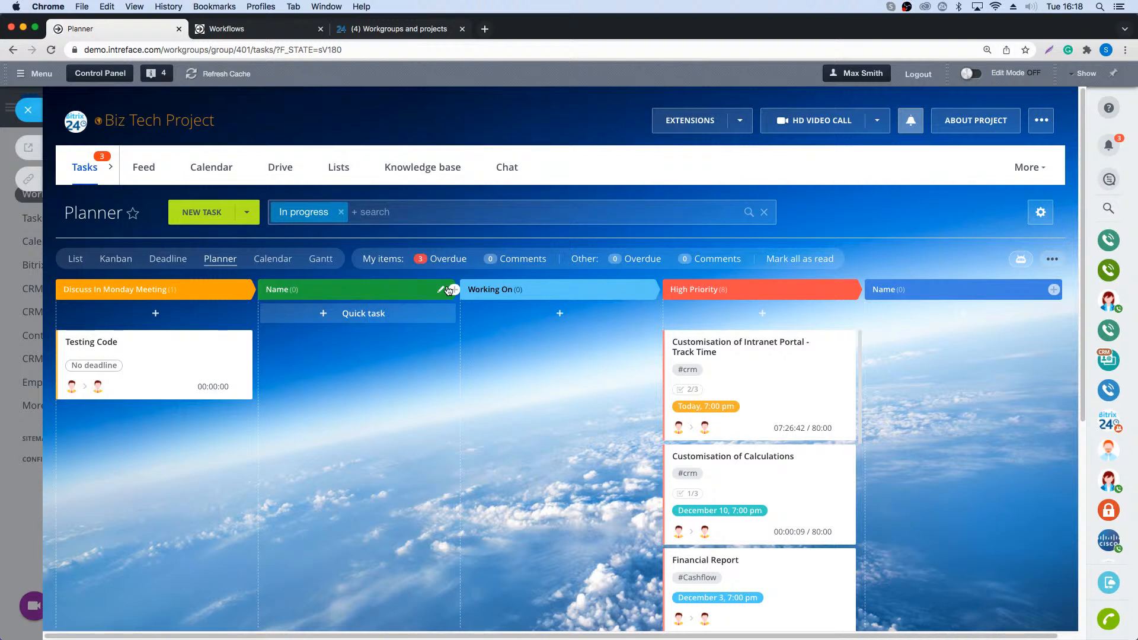
{"action": "left_click", "coordinate": [446, 289]}
{"action": "key", "text": "BackSpace"}
{"action": "key", "text": "BackSpace"}
{"action": "key", "text": "BackSpace"}
{"action": "key", "text": "BackSpace"}
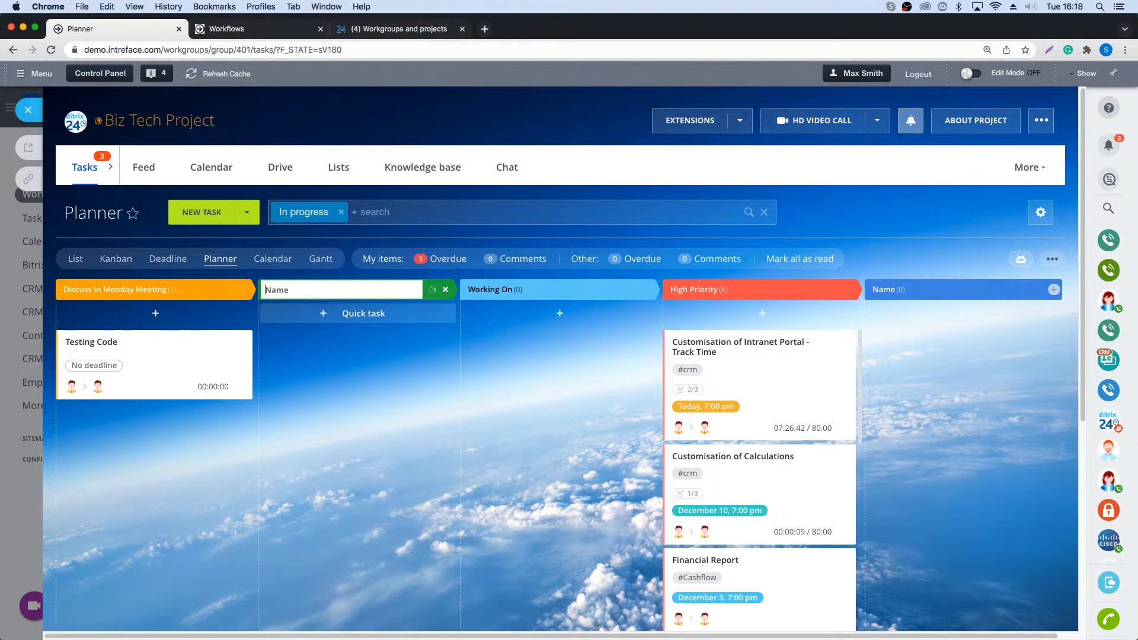
{"action": "type", "text": "Discuss tomorrow"}
{"action": "key", "text": "Return"}
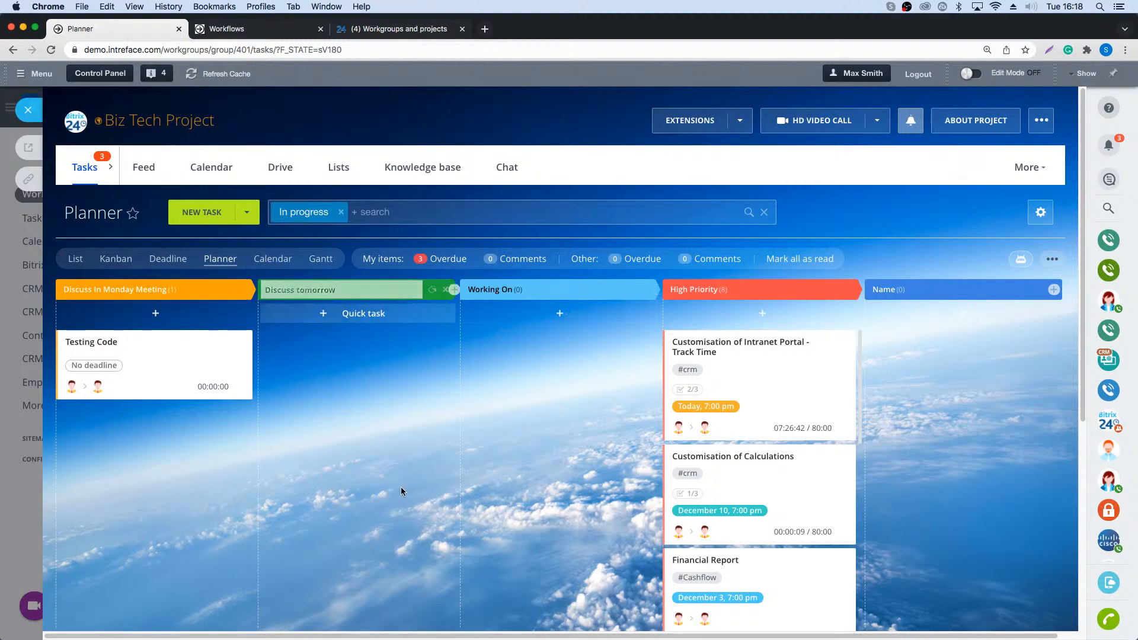
{"action": "left_click_drag", "start_coordinate": [251, 317], "coordinate": [297, 343]}
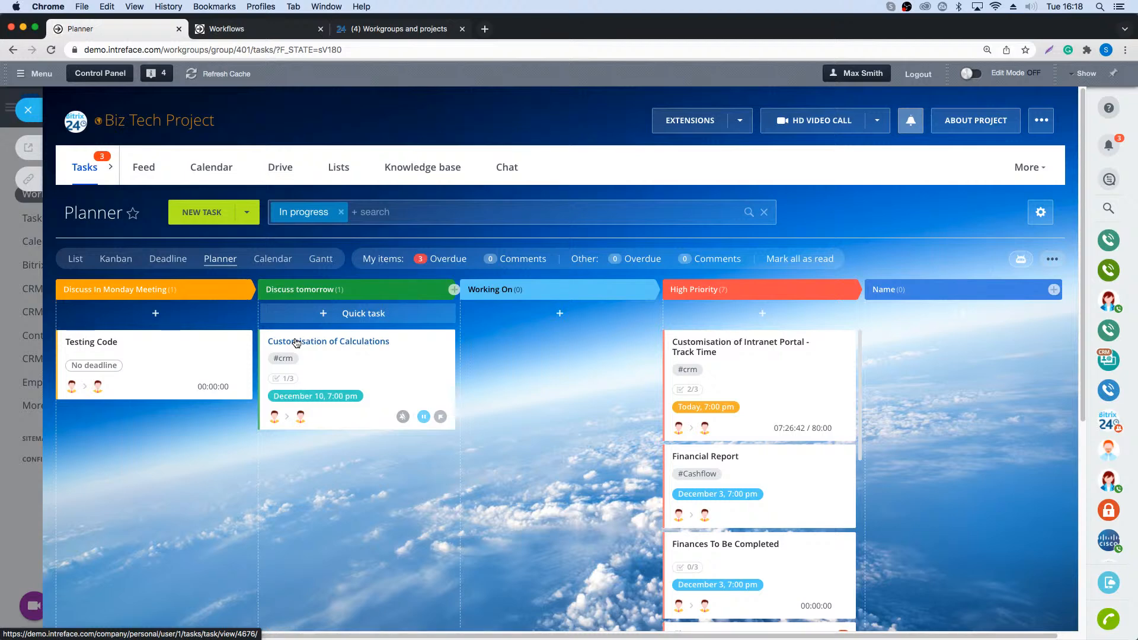
- View the tasks on the calendar, check the Finances task's details, and view the project's Gantt chart
{"action": "left_click", "coordinate": [258, 261]}
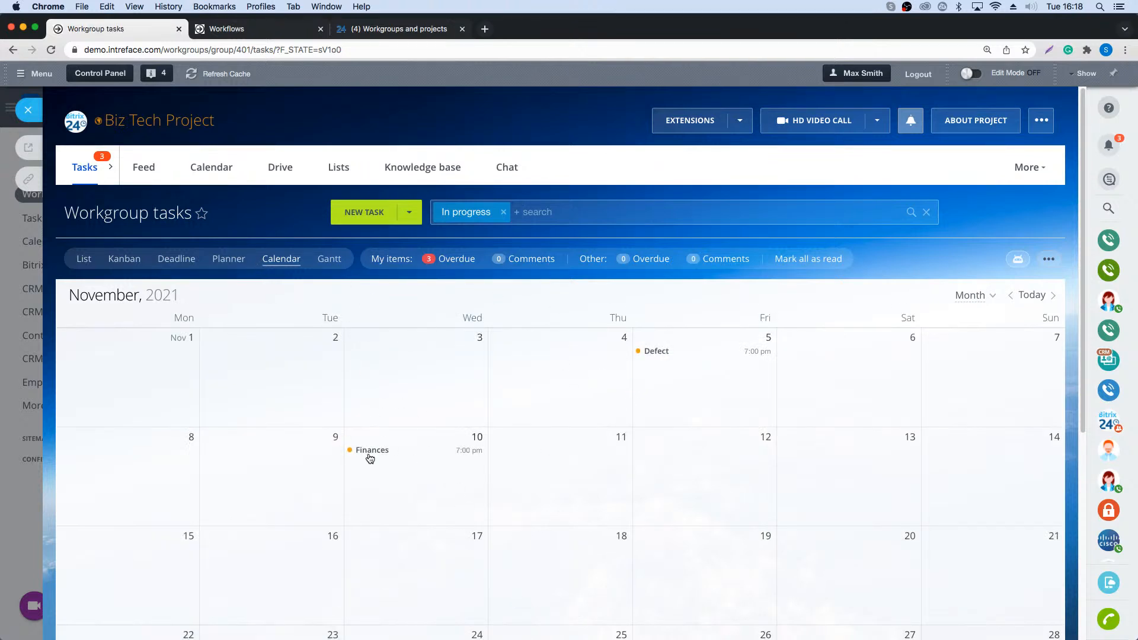
{"action": "left_click", "coordinate": [372, 453]}
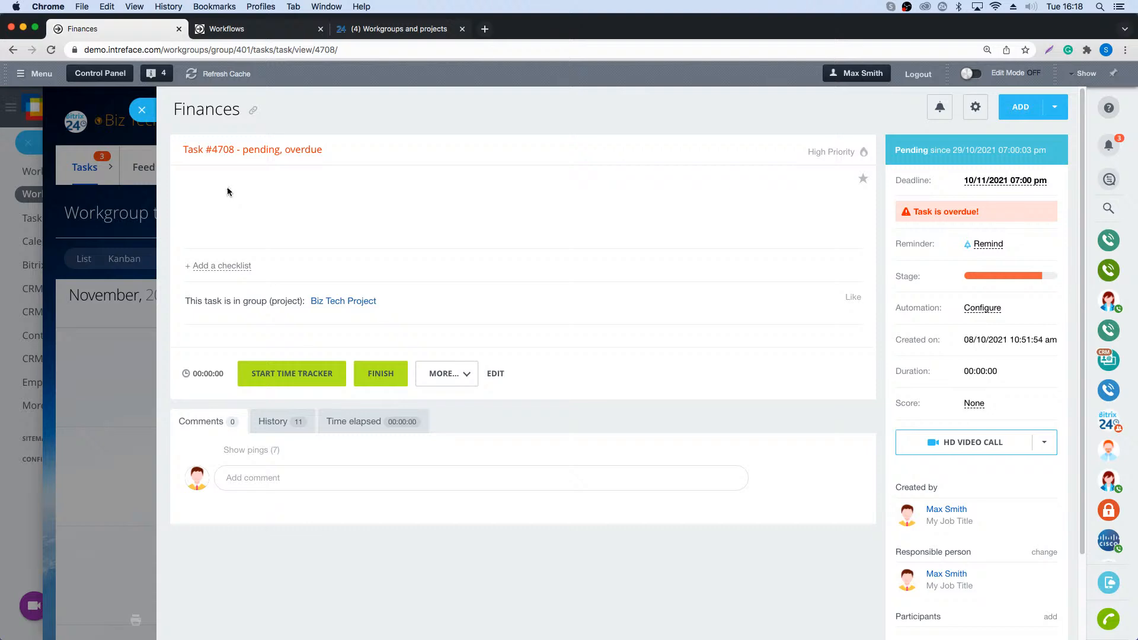
{"action": "left_click", "coordinate": [141, 110]}
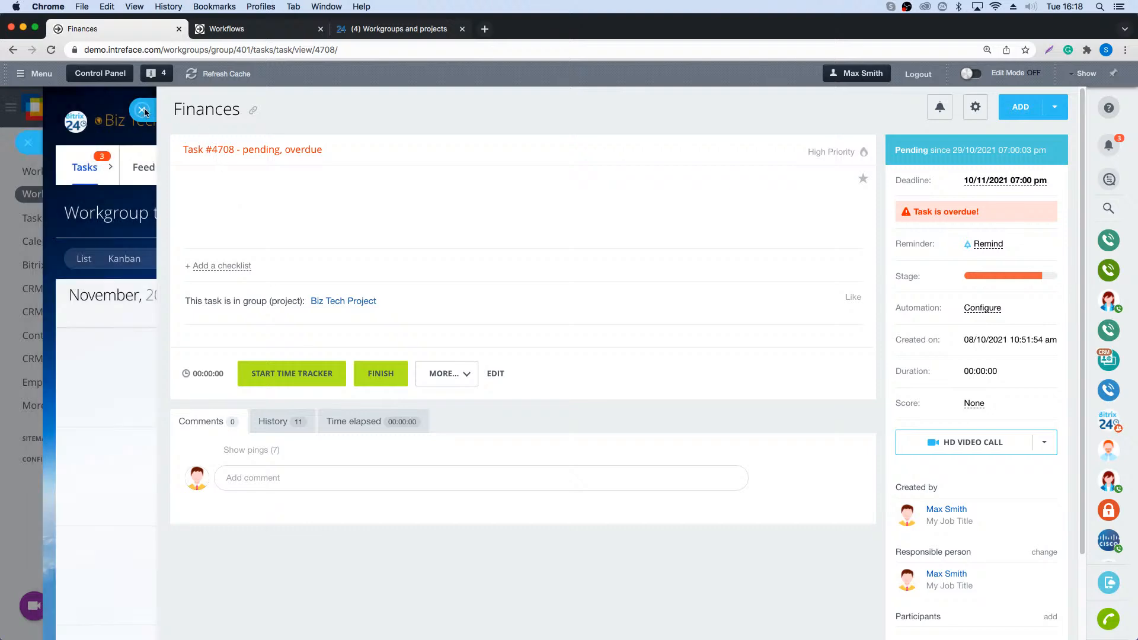
{"action": "left_click", "coordinate": [324, 261]}
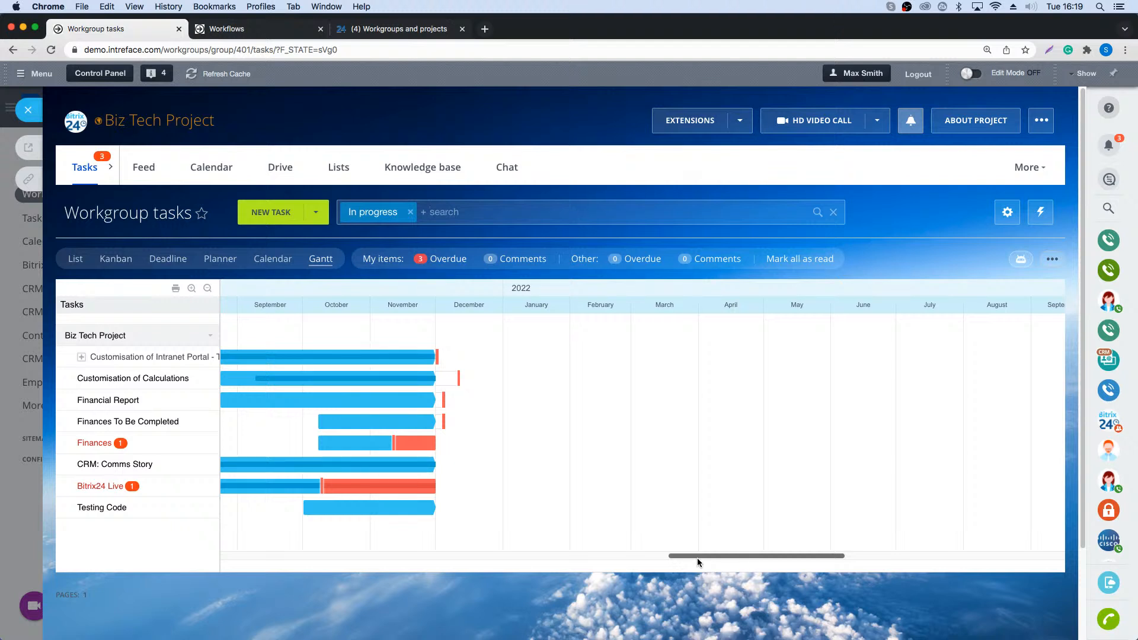
- Open the UK Office deal automation rules for editing and bring up the Job Complete stage in the Workflow Designer
{"action": "left_click", "coordinate": [28, 110]}
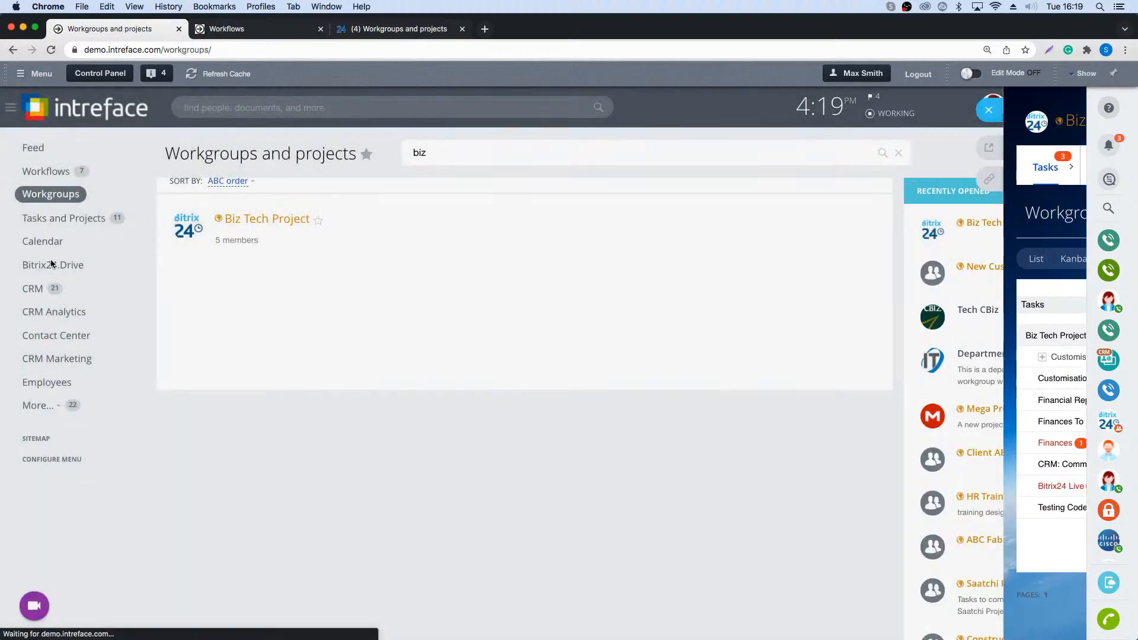
{"action": "left_click", "coordinate": [34, 290]}
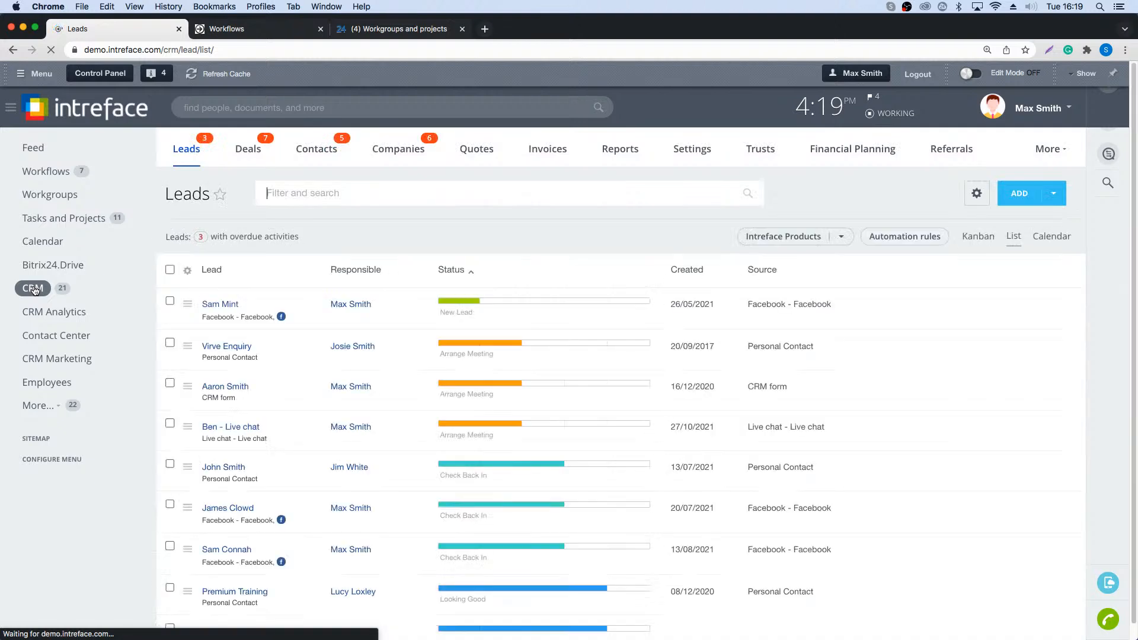
{"action": "left_click", "coordinate": [255, 154]}
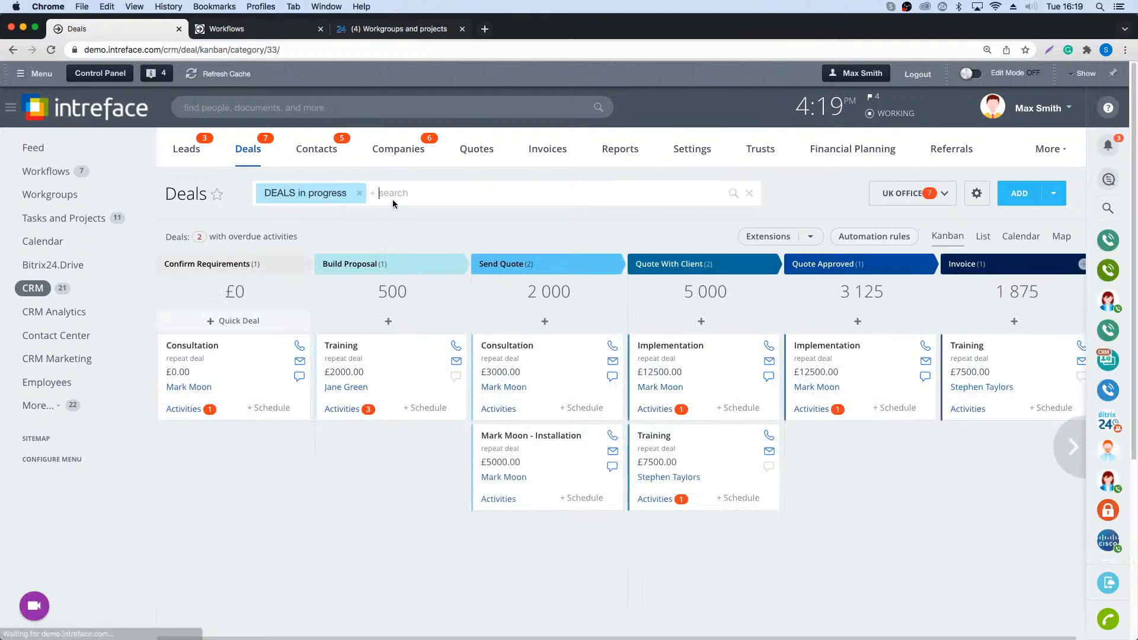
{"action": "left_click", "coordinate": [852, 245]}
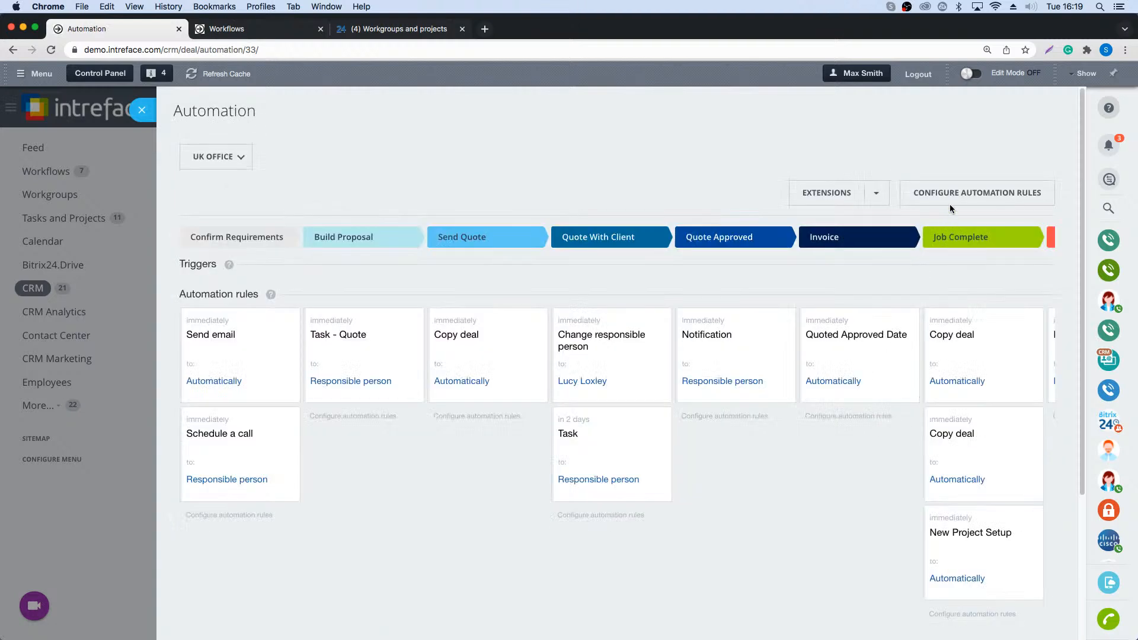
{"action": "left_click", "coordinate": [950, 204]}
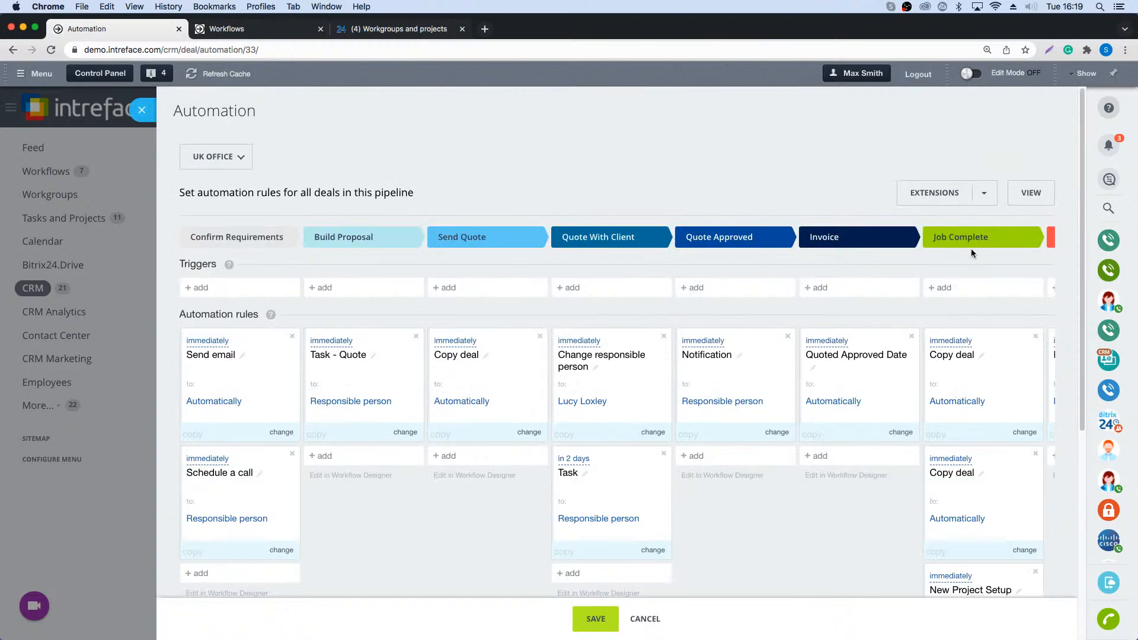
{"action": "scroll", "coordinate": [1076, 276], "scroll_direction": "down", "scroll_amount": 5}
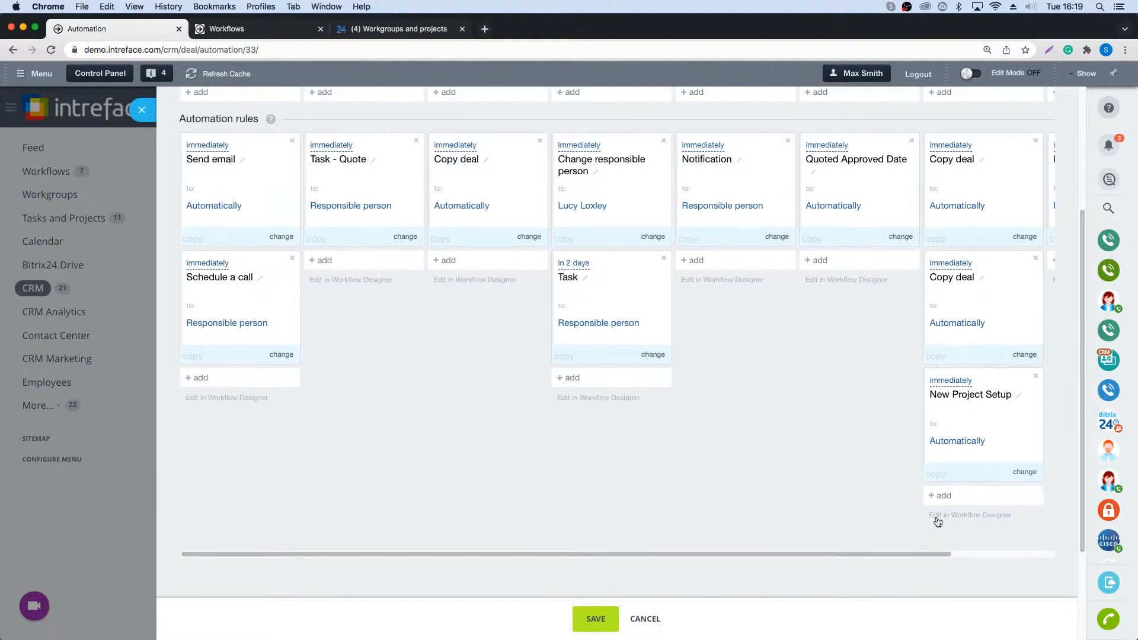
{"action": "left_click", "coordinate": [937, 516]}
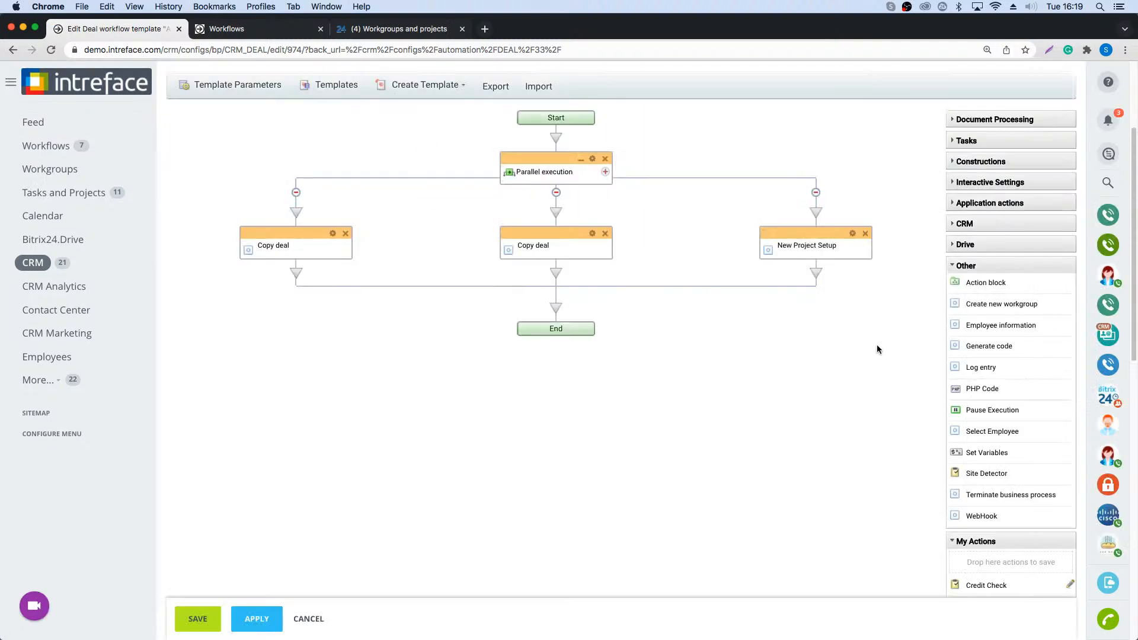
- Add a Create new workgroup action above Copy deal in the middle parallel branch and view its parameters
{"action": "left_click_drag", "start_coordinate": [1001, 307], "coordinate": [544, 243]}
{"action": "left_click", "coordinate": [593, 233]}
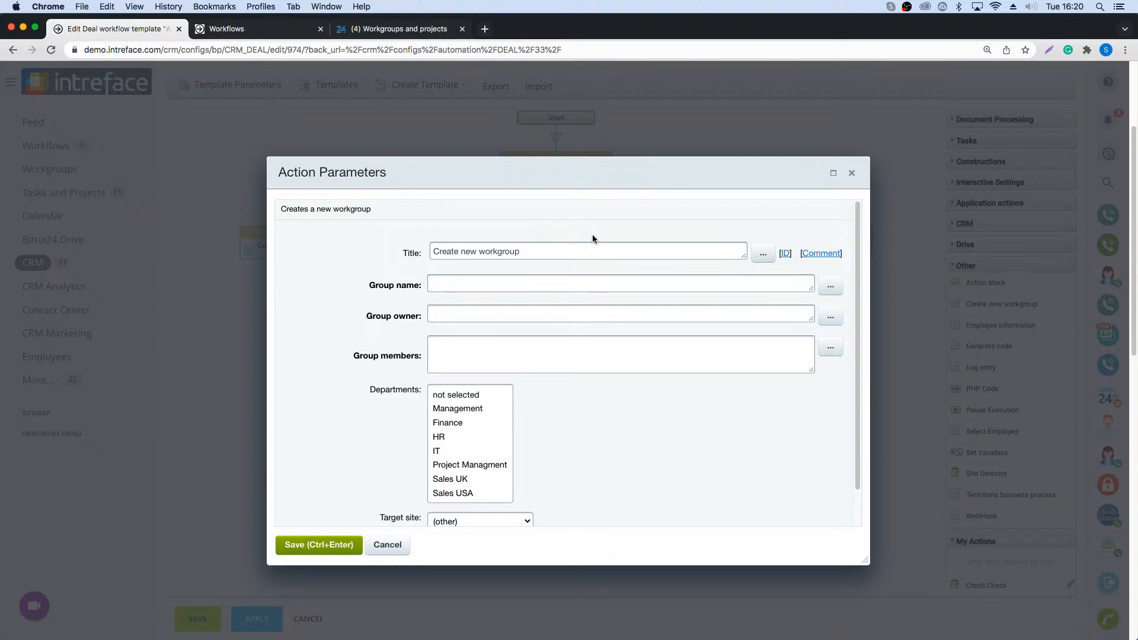
{"action": "left_click", "coordinate": [386, 548]}
- Leave the workflow template without saving and open the Biz Tech Project from the workgroups list
{"action": "left_click", "coordinate": [37, 171]}
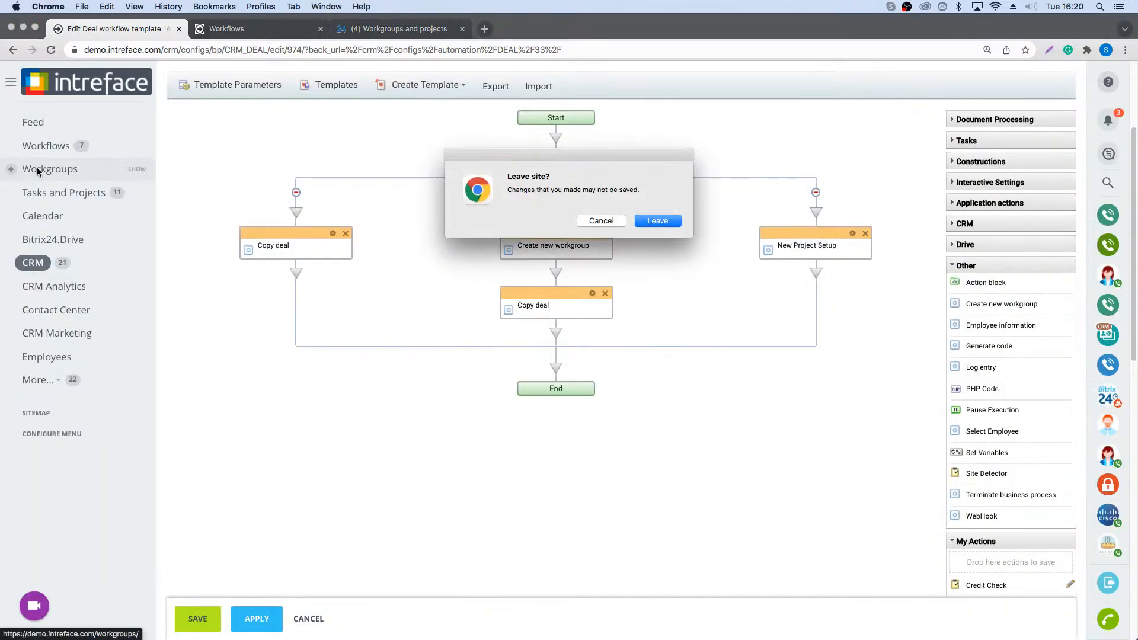
{"action": "left_click", "coordinate": [656, 221]}
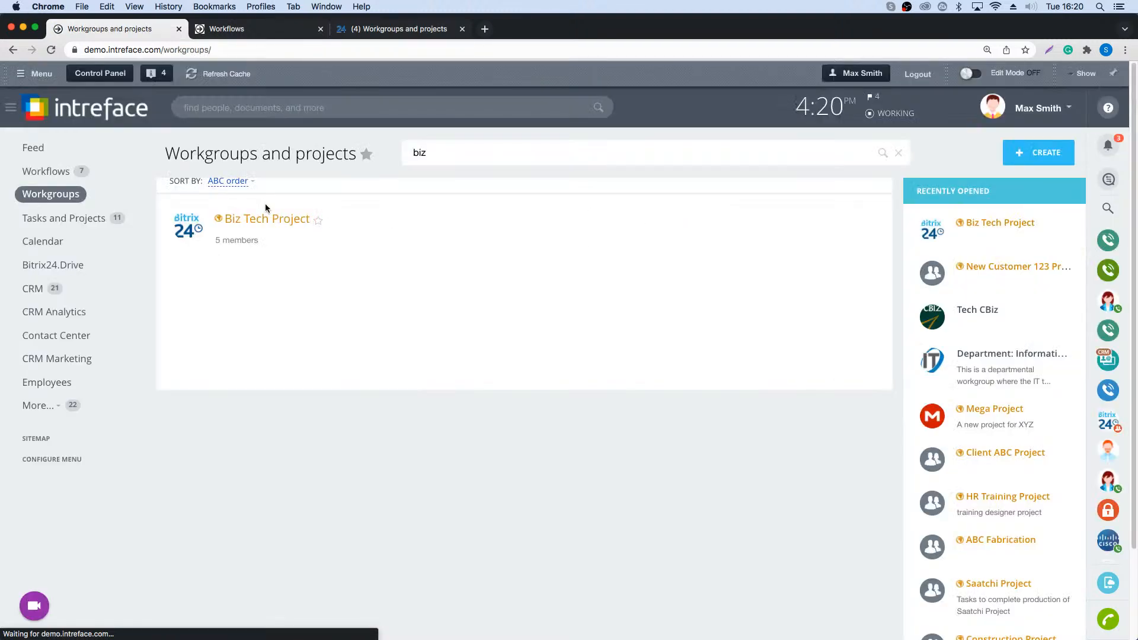
{"action": "left_click", "coordinate": [233, 219]}
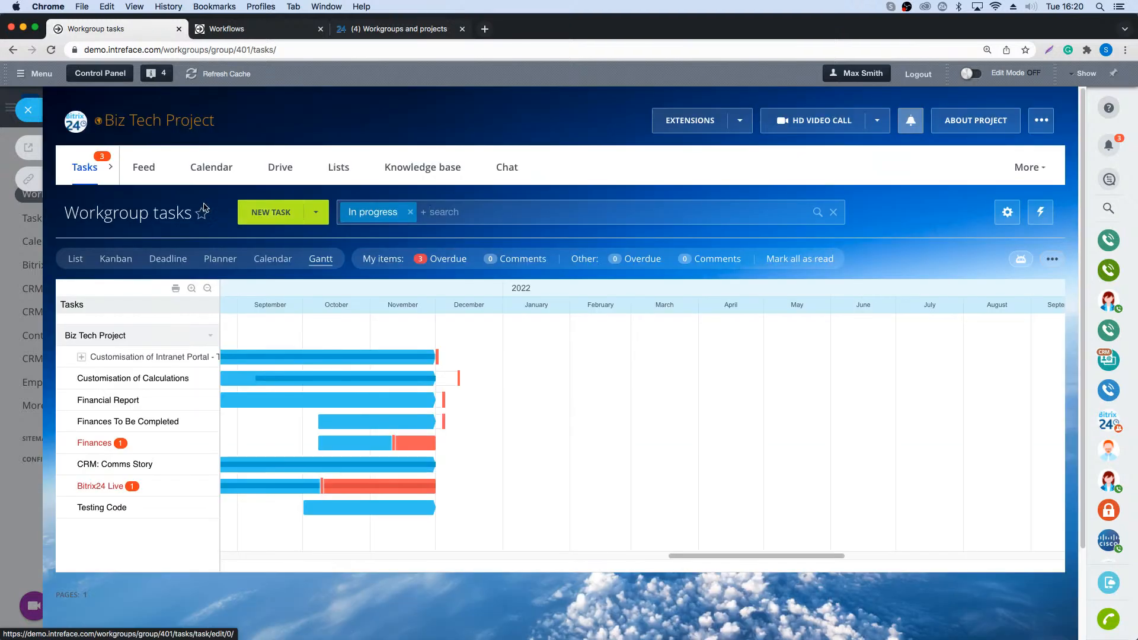
- Start a new task in the Biz Tech Project and add a checklist to it
{"action": "left_click", "coordinate": [270, 217]}
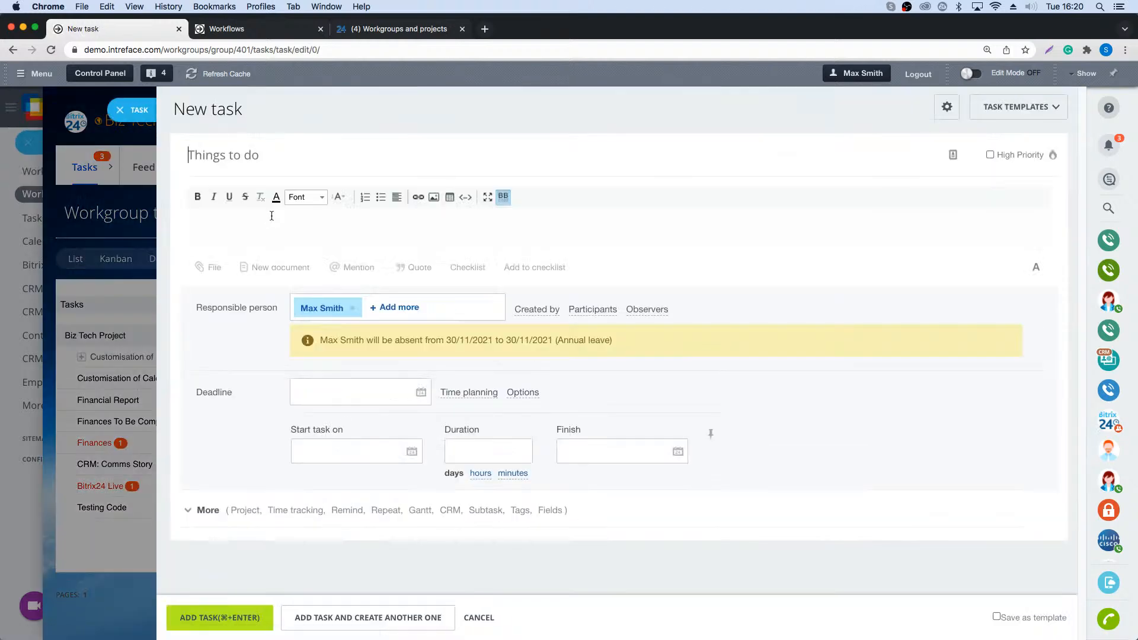
{"action": "left_click", "coordinate": [241, 218]}
{"action": "left_click", "coordinate": [468, 267]}
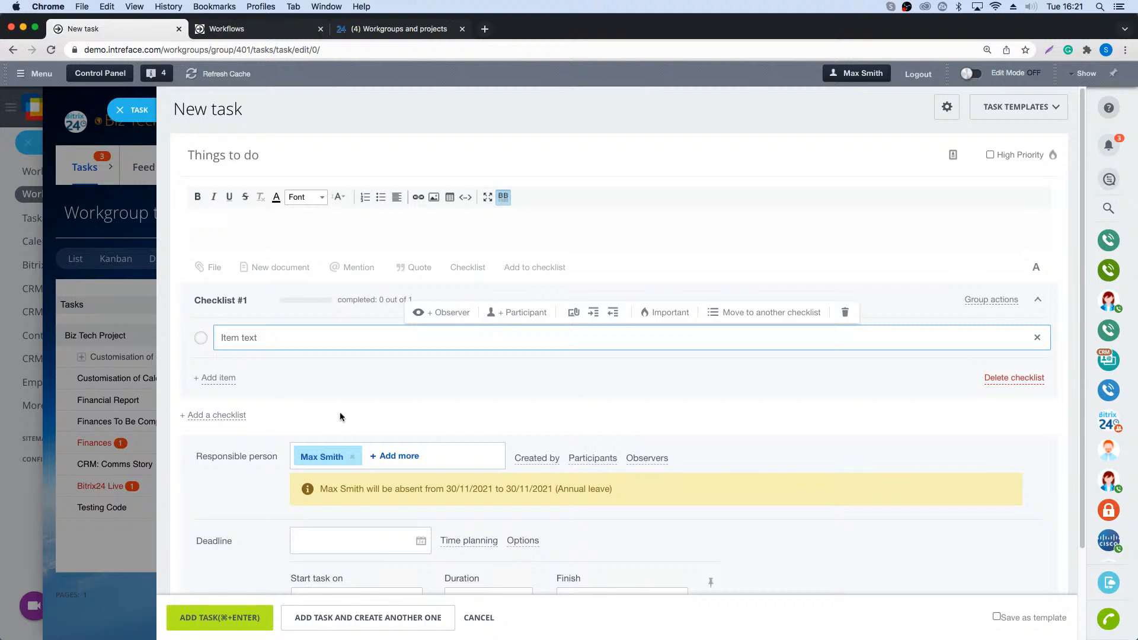
- Add three colleagues as participants of the new task
{"action": "scroll", "coordinate": [340, 411], "scroll_direction": "down", "scroll_amount": 3}
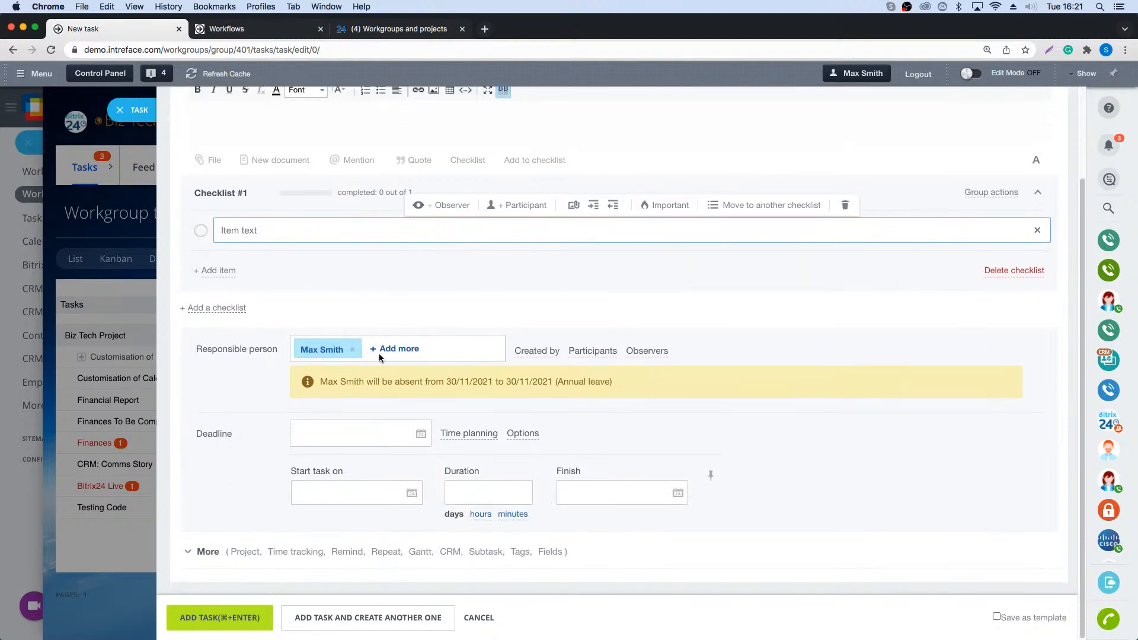
{"action": "left_click", "coordinate": [595, 355]}
{"action": "left_click", "coordinate": [311, 393]}
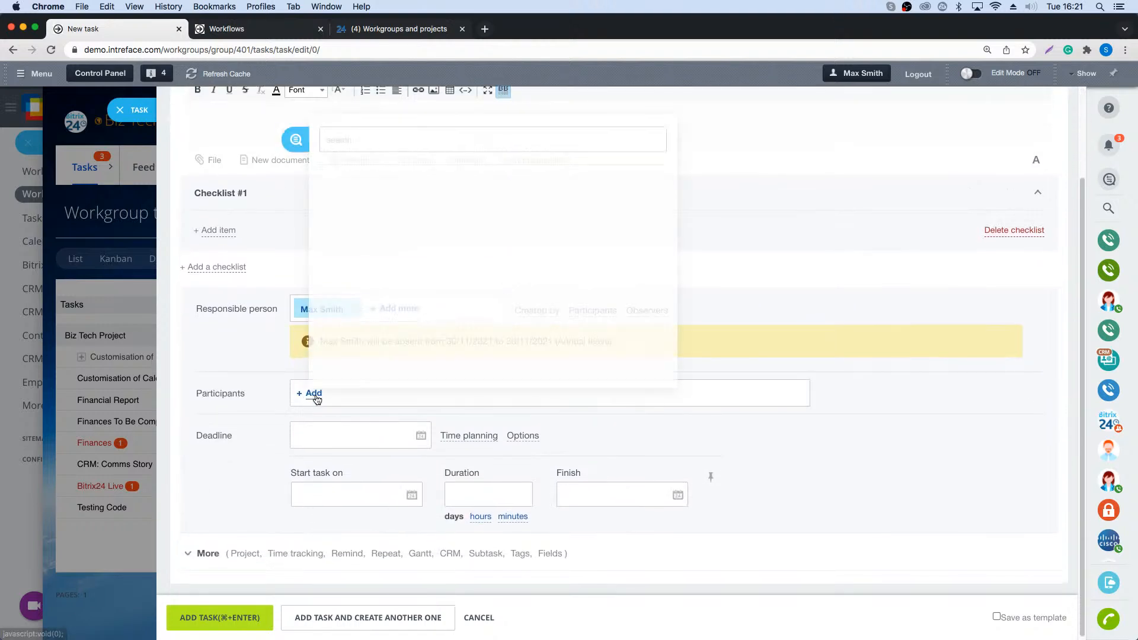
{"action": "left_click", "coordinate": [368, 212]}
{"action": "left_click", "coordinate": [368, 183]}
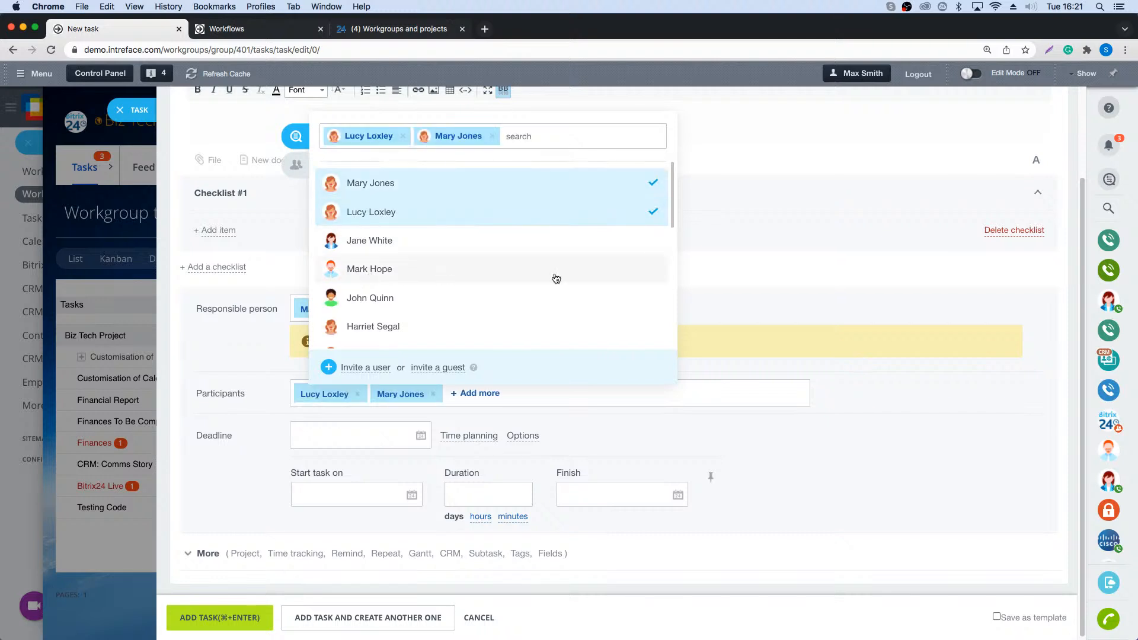
{"action": "left_click", "coordinate": [534, 270]}
{"action": "left_click", "coordinate": [886, 274]}
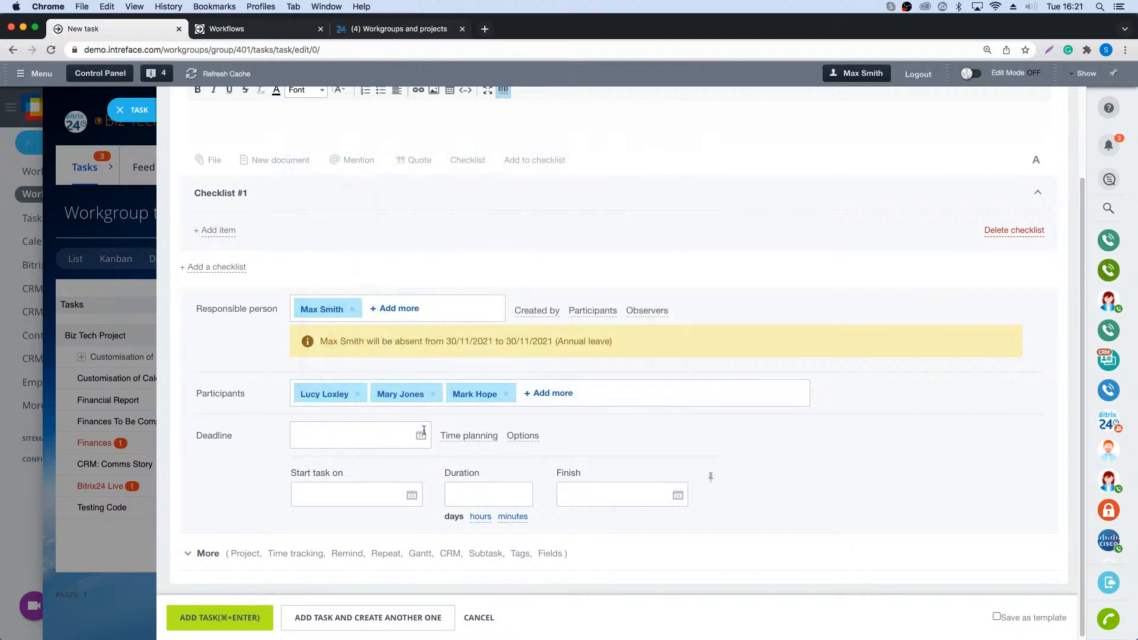
- Set the new task's deadline to 30/12/2021 07:00 pm
{"action": "left_click", "coordinate": [381, 431]}
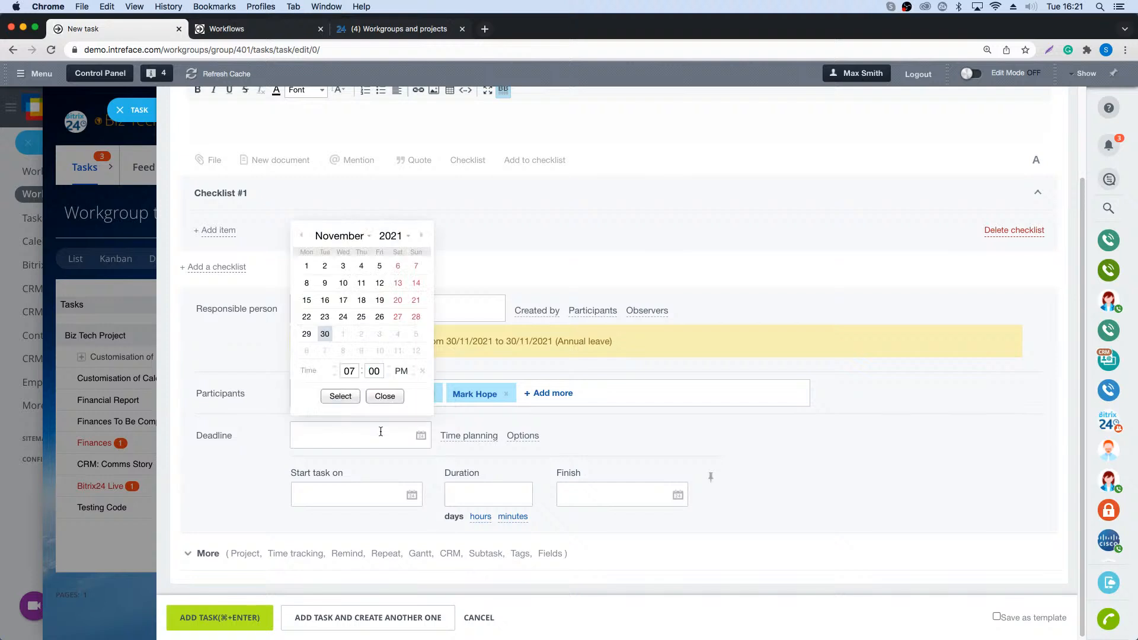
{"action": "left_click", "coordinate": [363, 335]}
{"action": "left_click", "coordinate": [362, 335]}
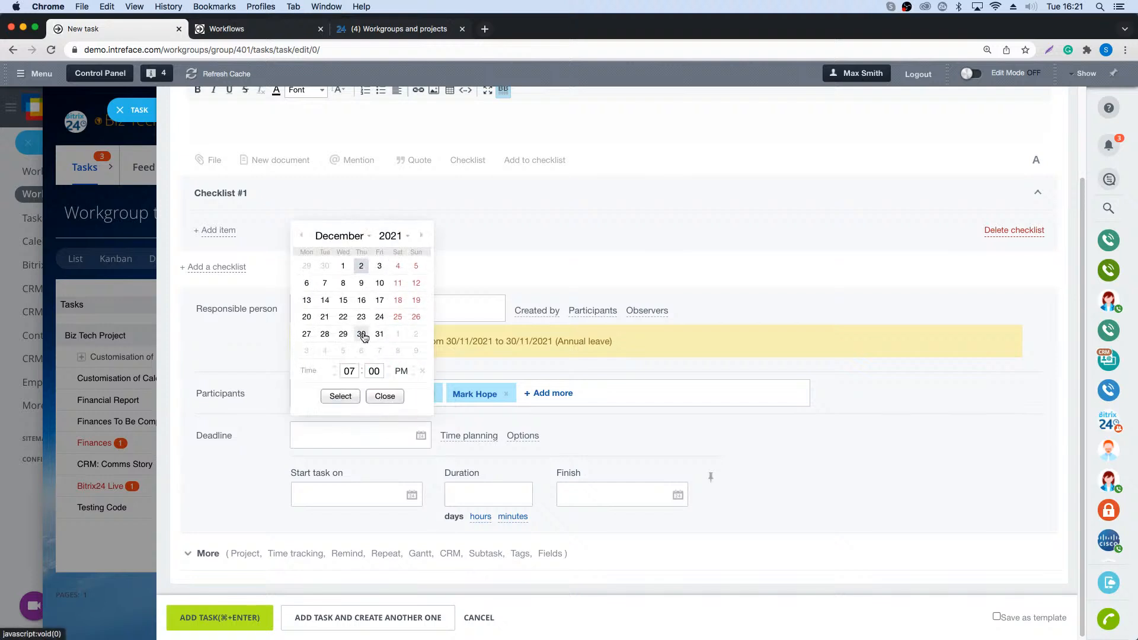
- Expand the new task's additional options and activate repetition with a monthly repeat term
{"action": "left_click", "coordinate": [208, 551]}
{"action": "scroll", "coordinate": [318, 492], "scroll_direction": "down", "scroll_amount": 6}
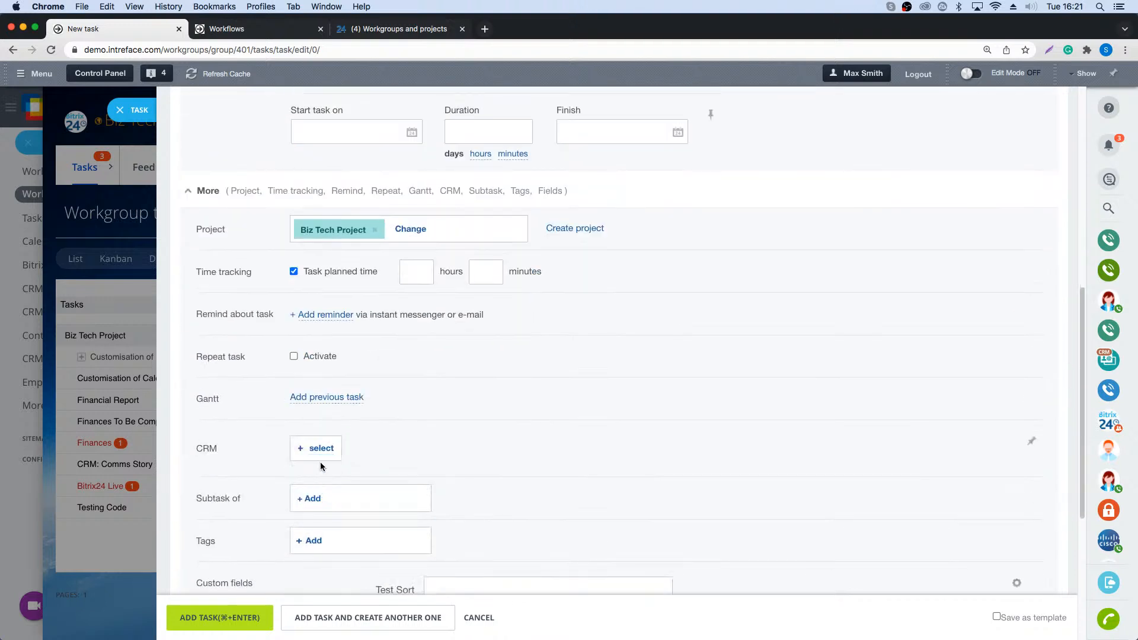
{"action": "left_click", "coordinate": [295, 356]}
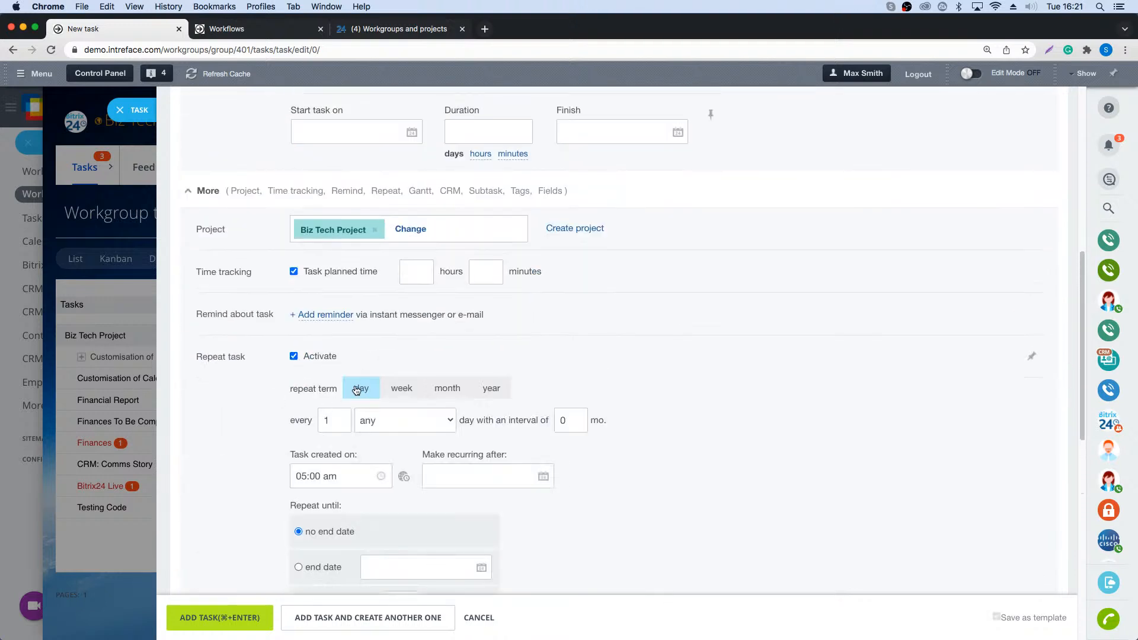
{"action": "scroll", "coordinate": [358, 388], "scroll_direction": "down", "scroll_amount": 1}
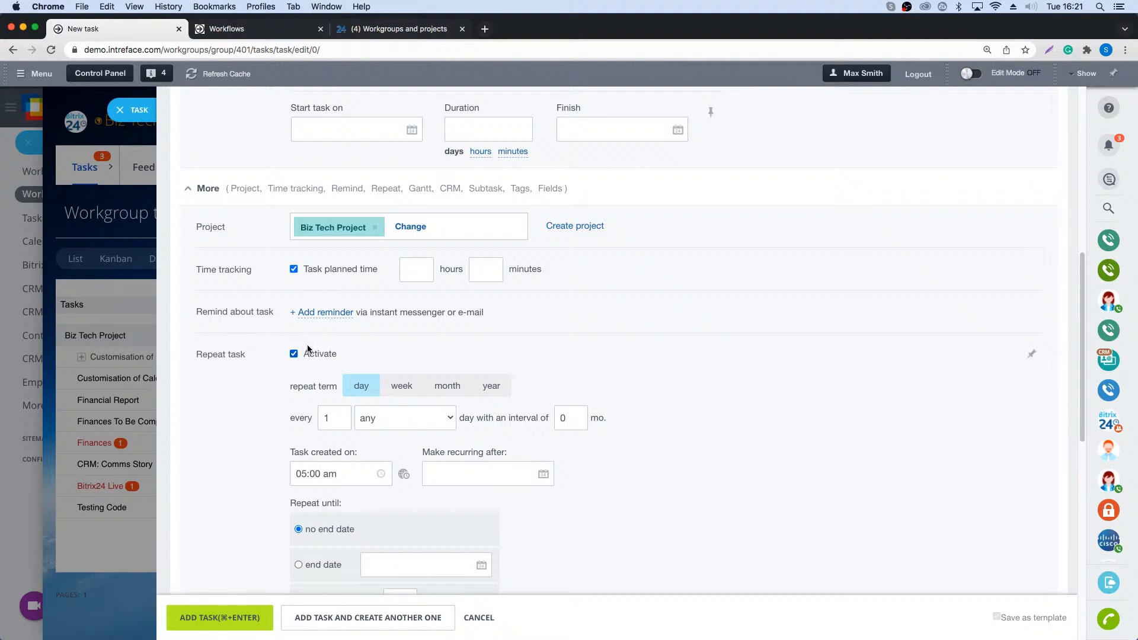
{"action": "left_click", "coordinate": [448, 386]}
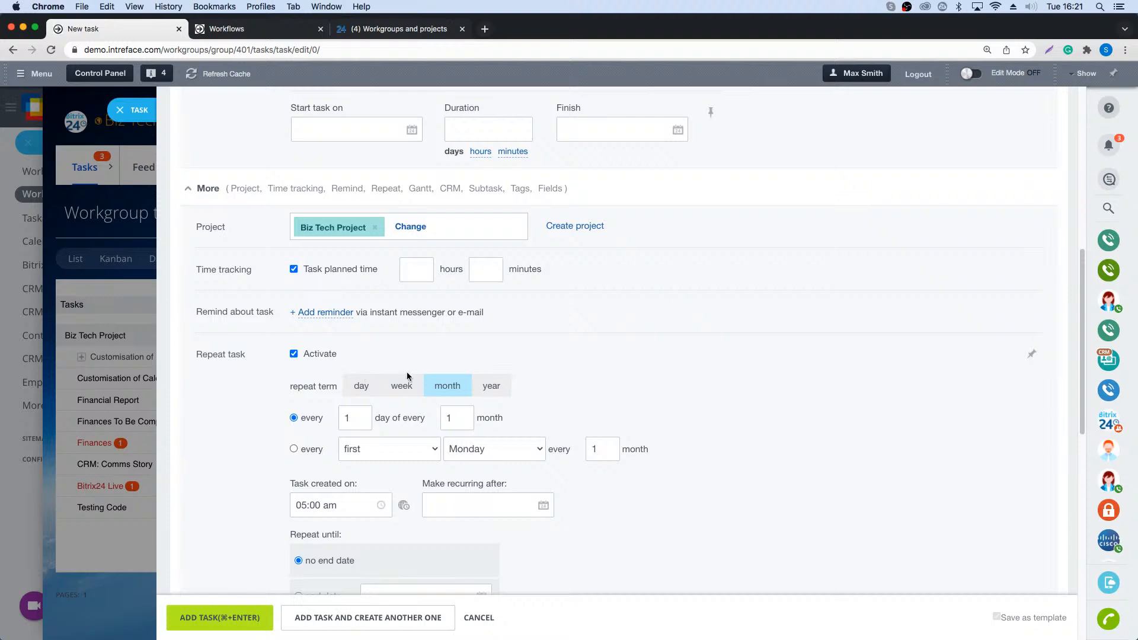
- Create a task form from the second Bitrix24 Live template and close both task forms without adding them
{"action": "scroll", "coordinate": [576, 349], "scroll_direction": "up", "scroll_amount": 10}
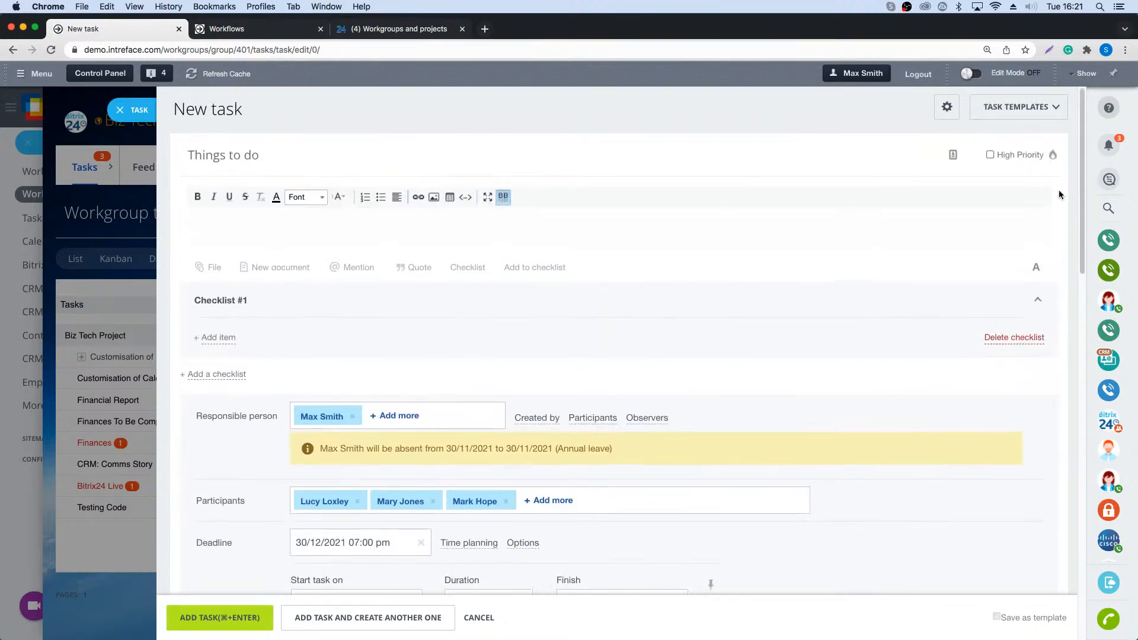
{"action": "left_click", "coordinate": [1025, 107]}
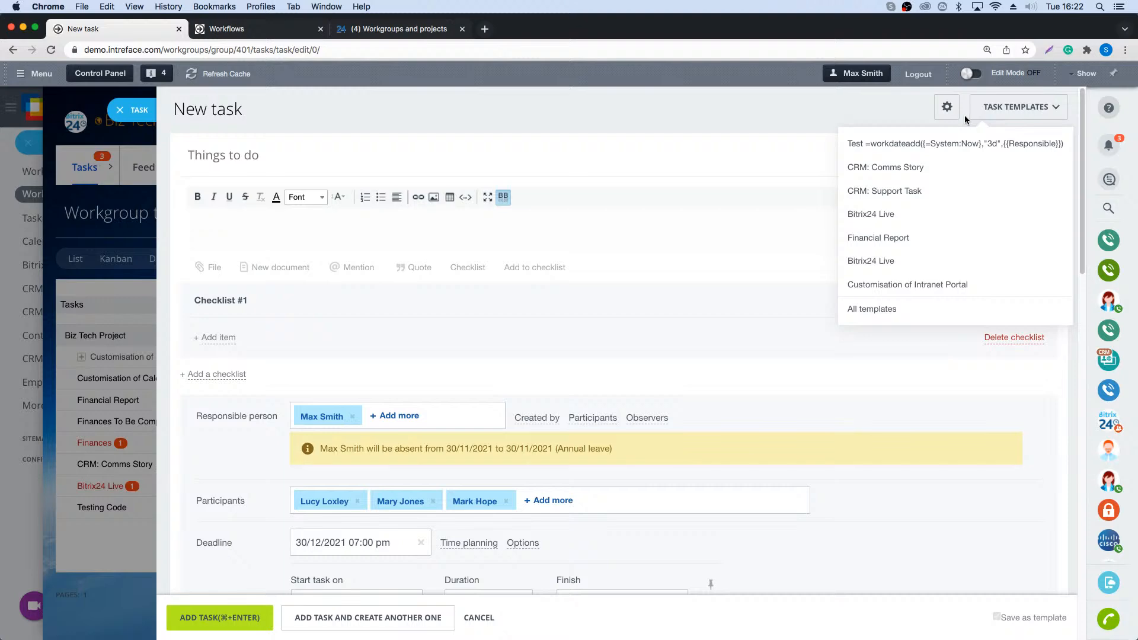
{"action": "left_click", "coordinate": [877, 261]}
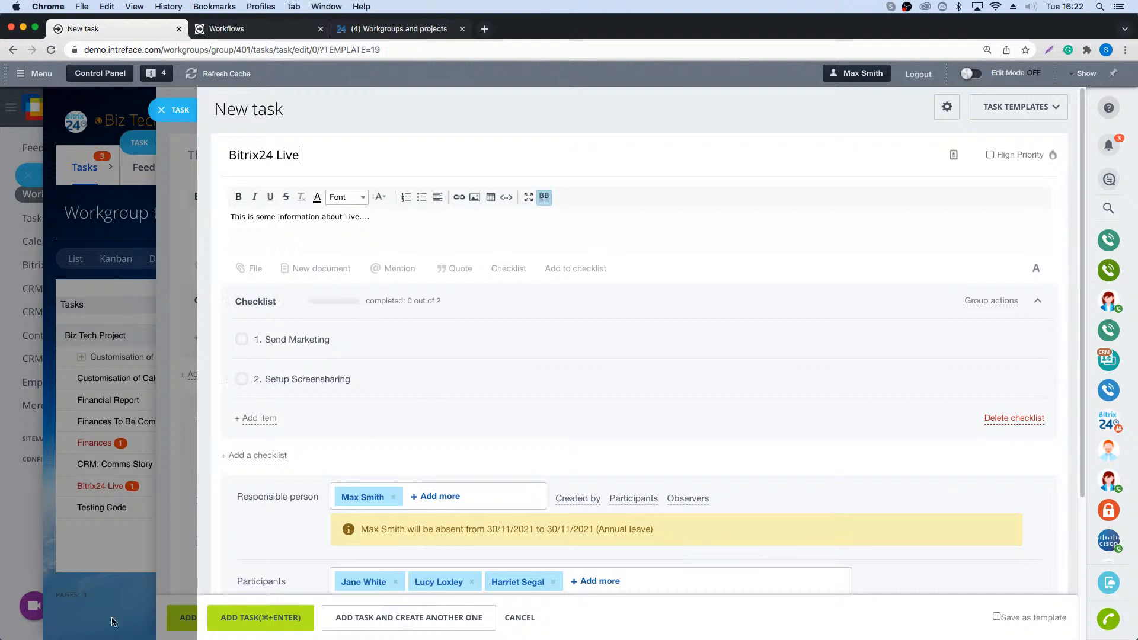
{"action": "left_click", "coordinate": [182, 104]}
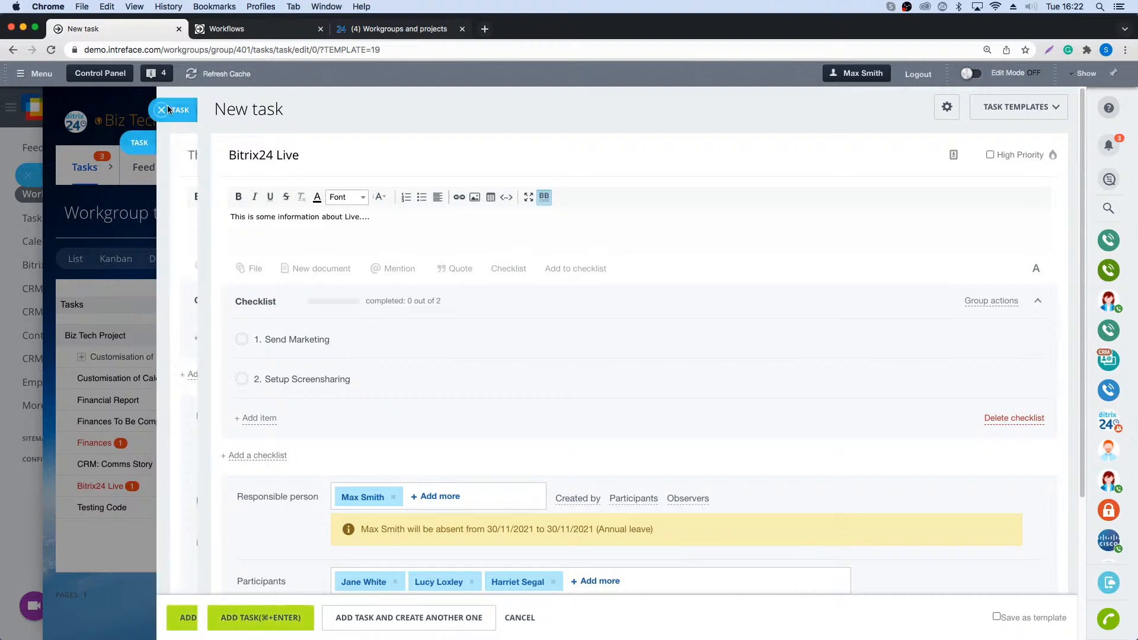
{"action": "left_click", "coordinate": [128, 113]}
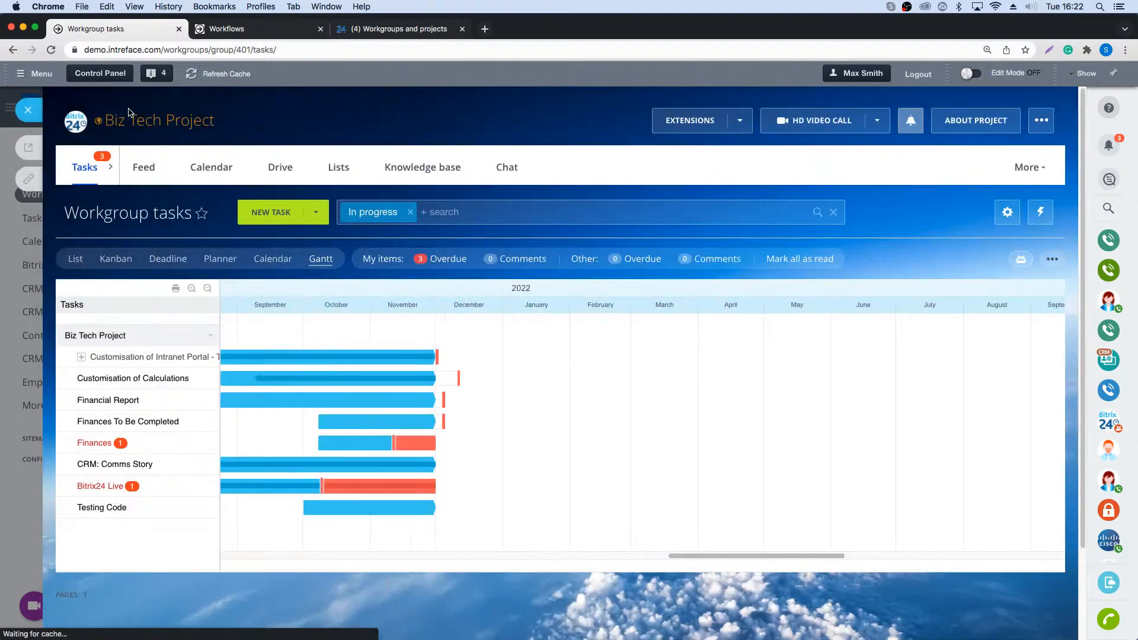
- View the project's calendar for November and October 2021, and return to the workgroup tasks
{"action": "left_click", "coordinate": [202, 169]}
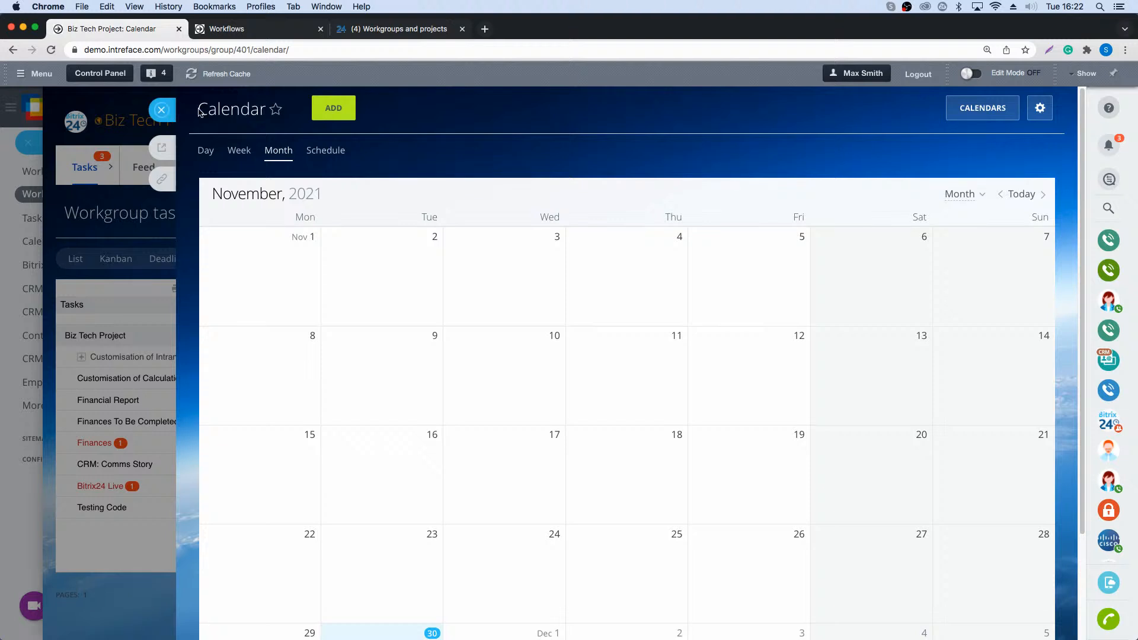
{"action": "left_click", "coordinate": [1003, 195]}
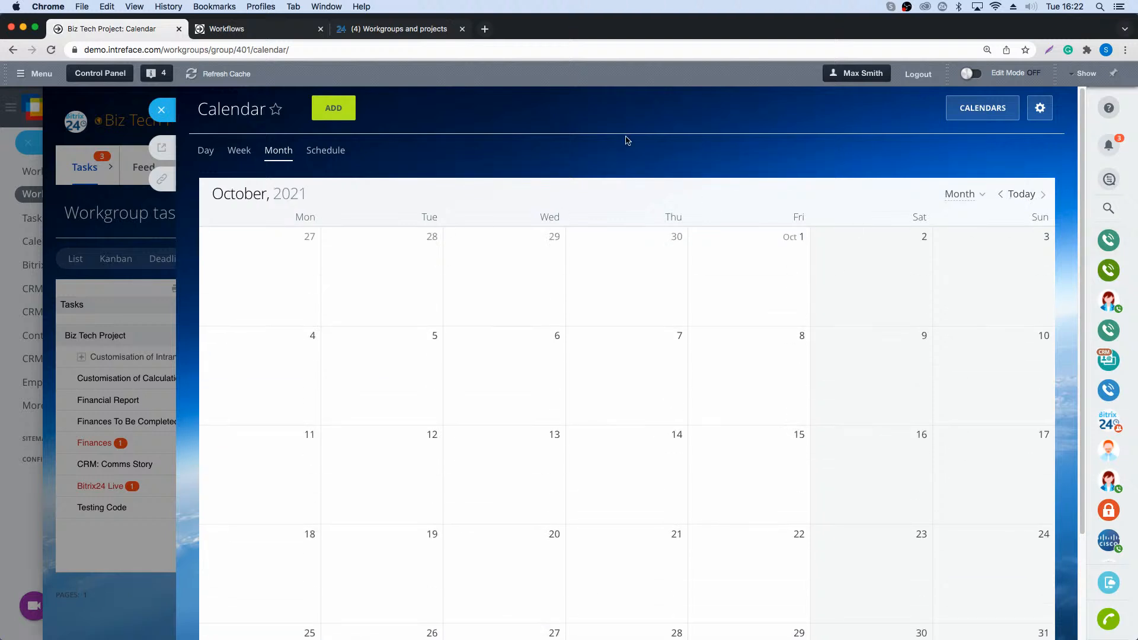
{"action": "left_click", "coordinate": [161, 109]}
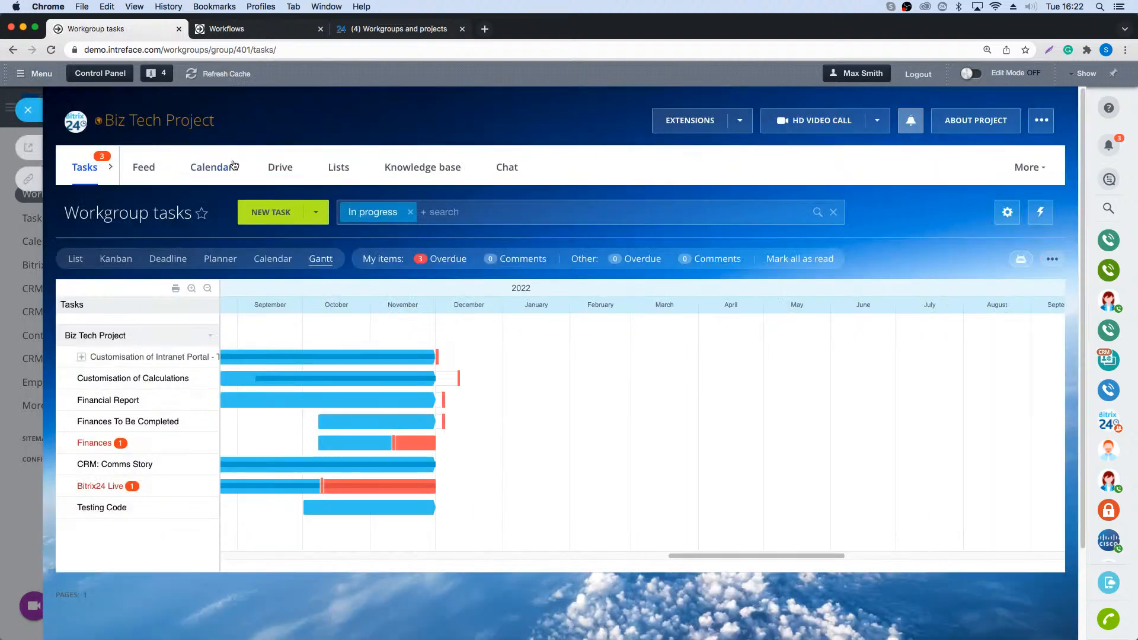
- Grant the group owner and the listed individual user Full access to HR Policy Update.docx in the project's Drive
{"action": "left_click", "coordinate": [280, 170]}
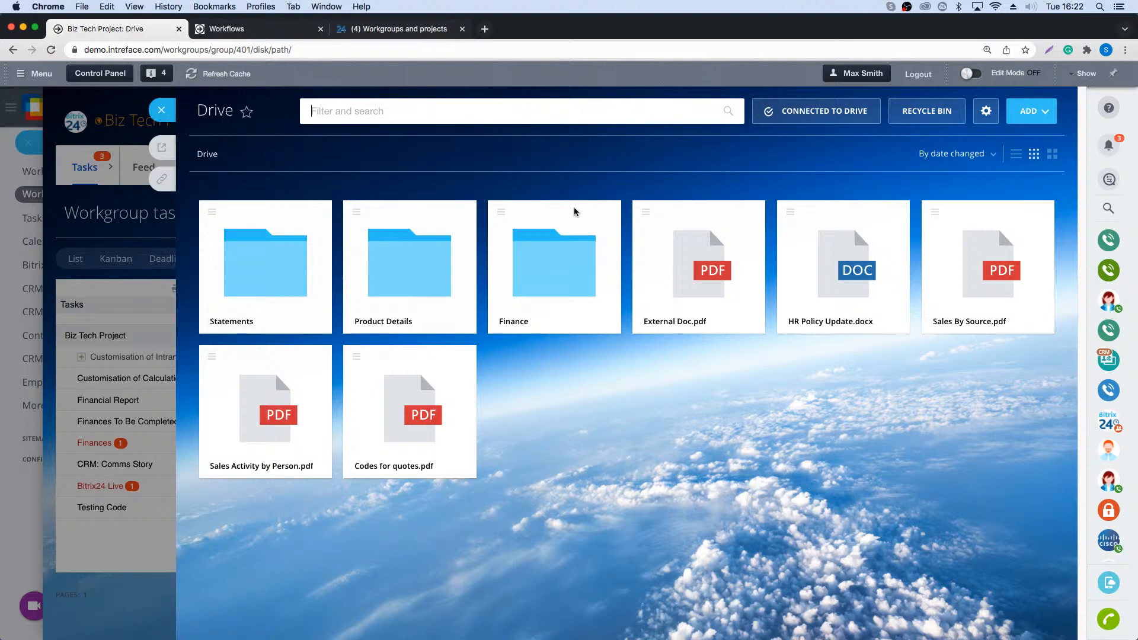
{"action": "right_click", "coordinate": [854, 289]}
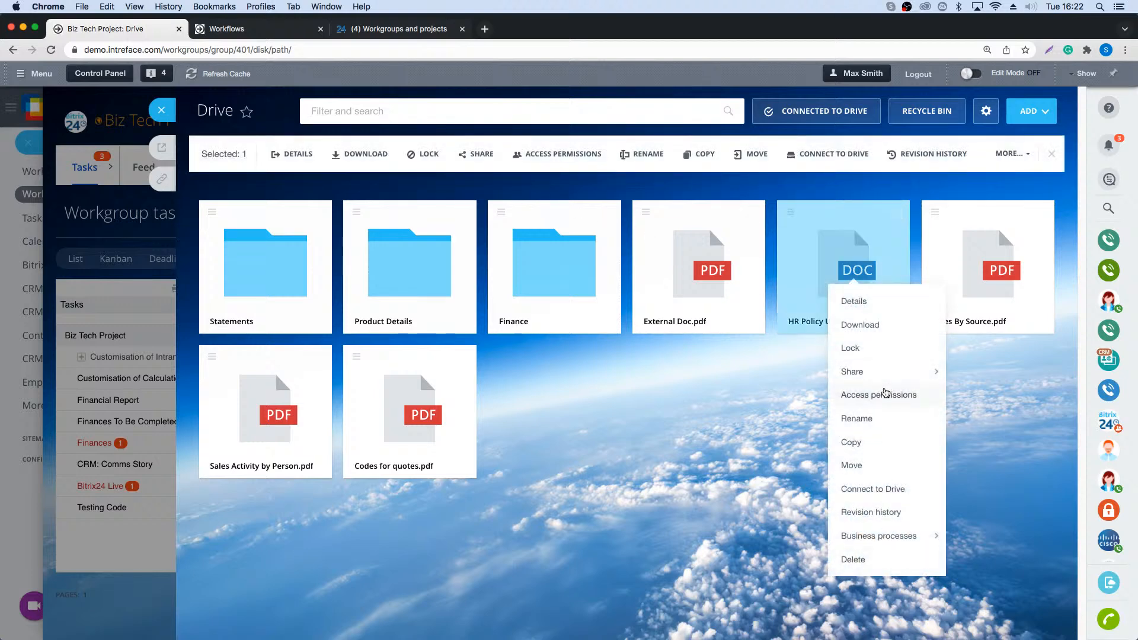
{"action": "left_click", "coordinate": [887, 394]}
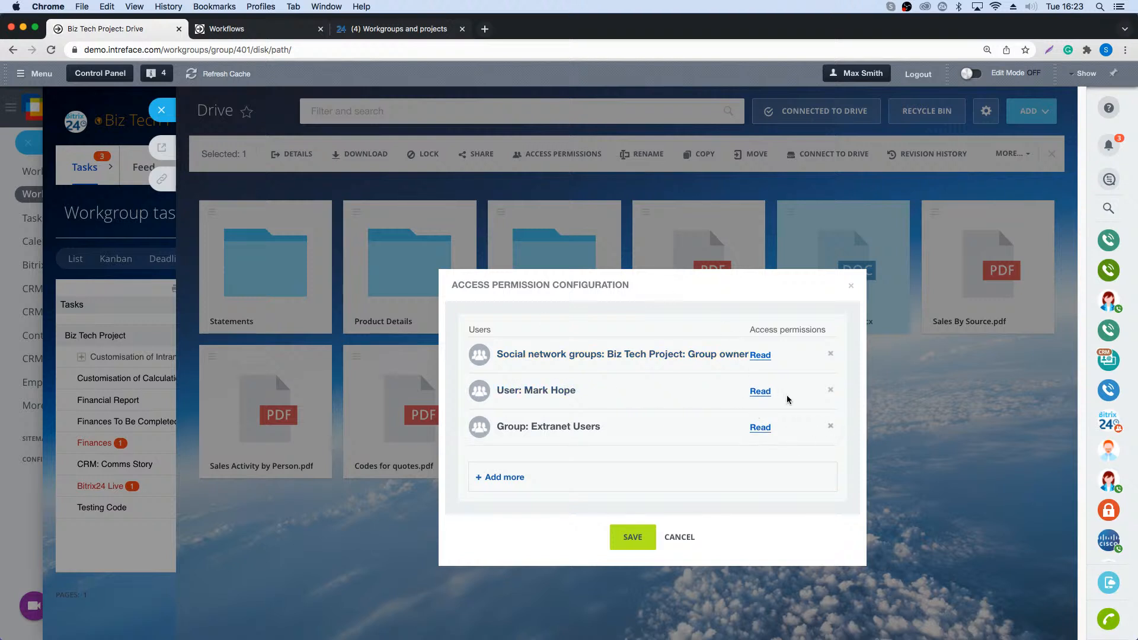
{"action": "left_click", "coordinate": [761, 392]}
{"action": "left_click", "coordinate": [756, 489]}
{"action": "left_click", "coordinate": [757, 356]}
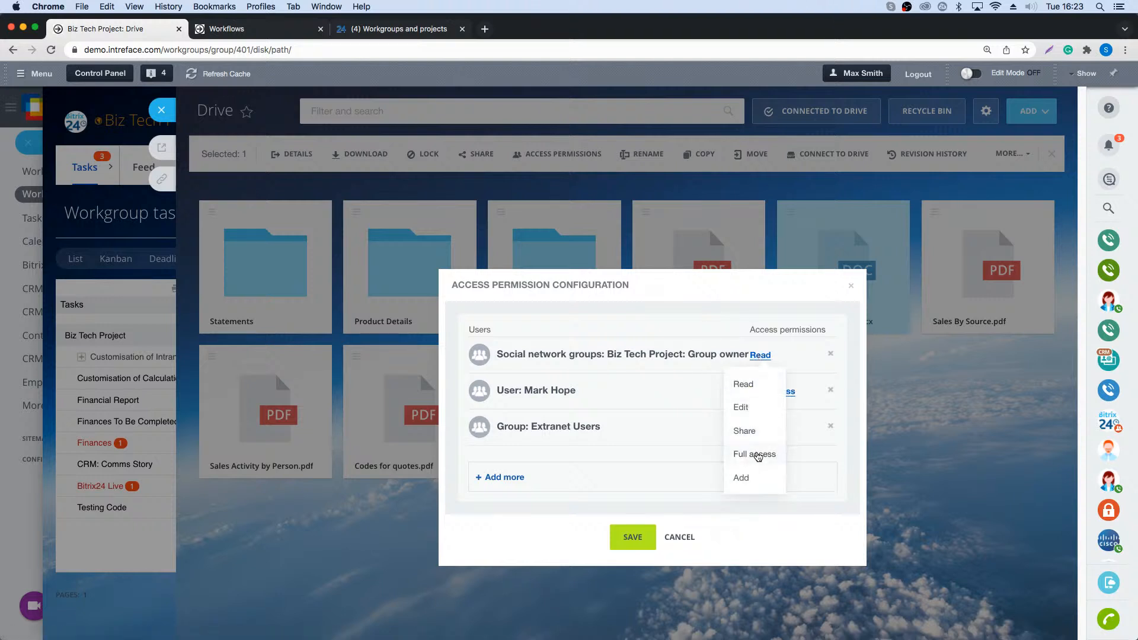
{"action": "left_click", "coordinate": [755, 454]}
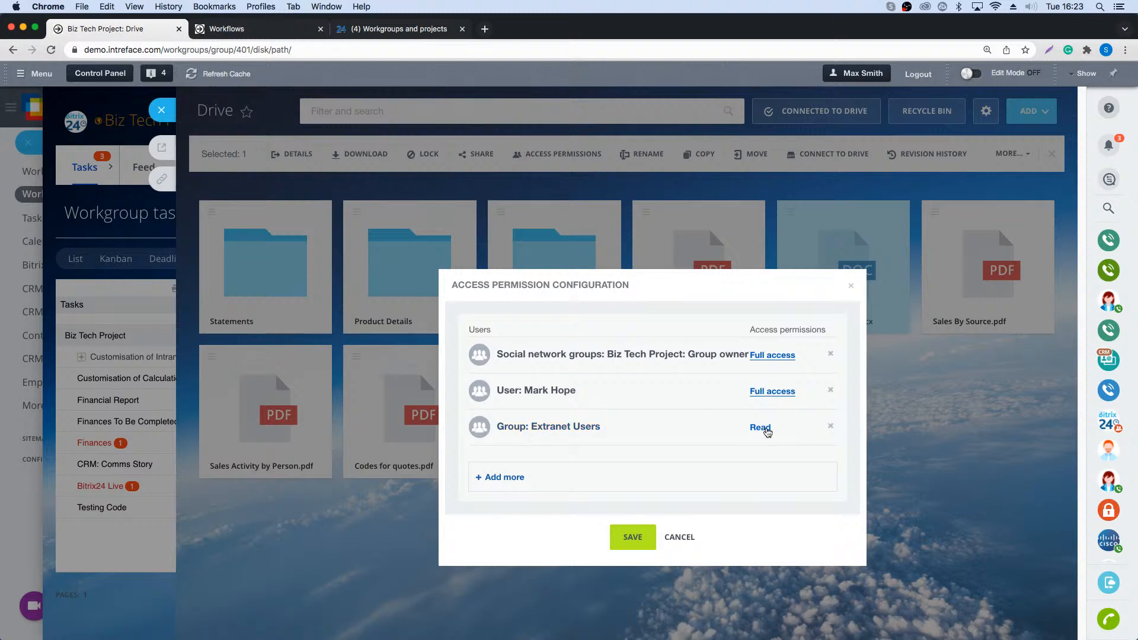
{"action": "left_click", "coordinate": [632, 539]}
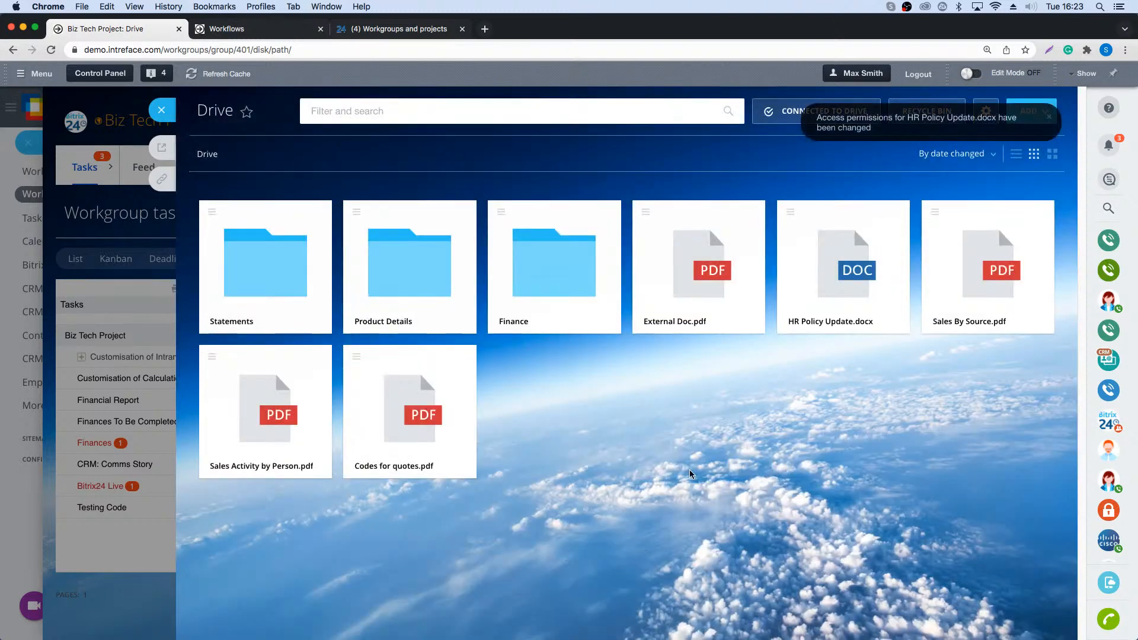
{"action": "left_click", "coordinate": [161, 109]}
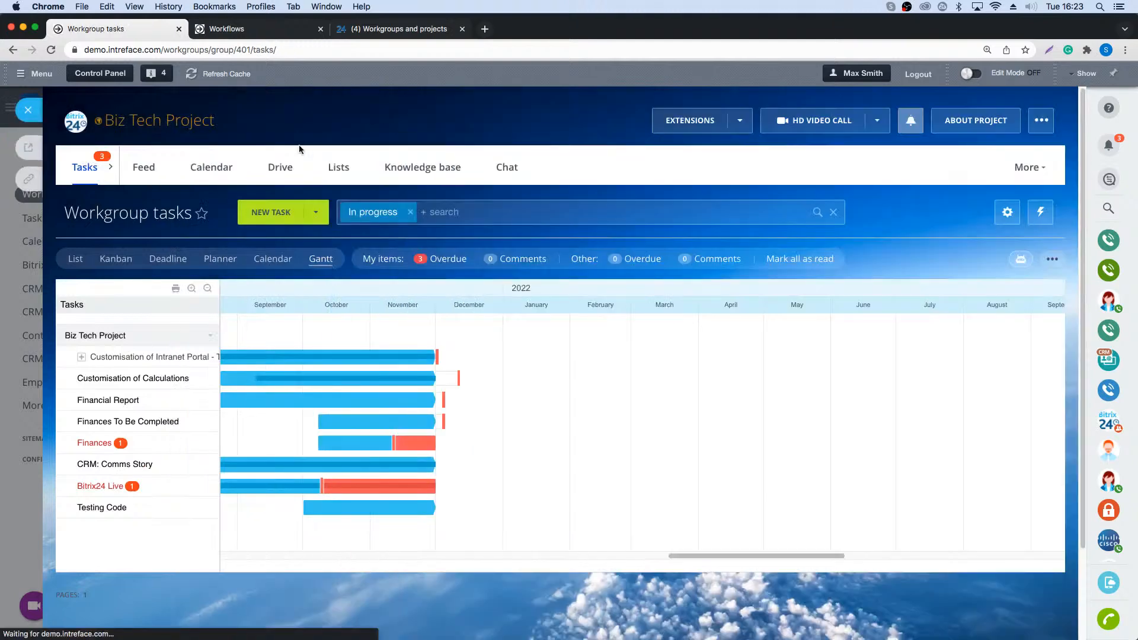
- Open the project's Expenses list and show the business processes that can be run on the pending Flight expense
{"action": "left_click", "coordinate": [336, 167]}
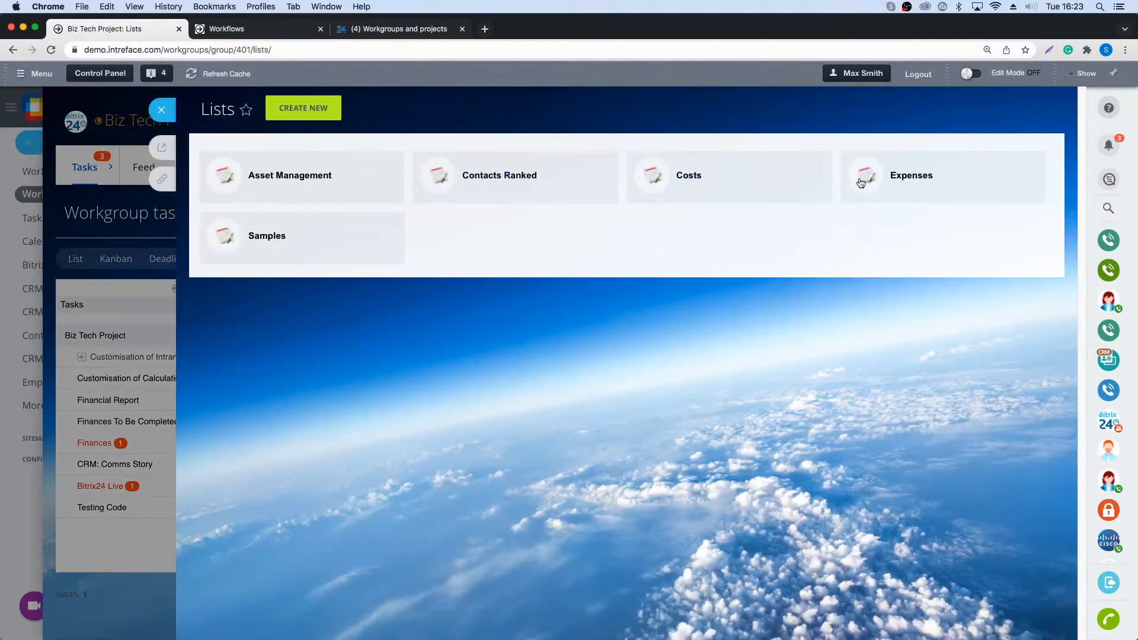
{"action": "left_click", "coordinate": [895, 177]}
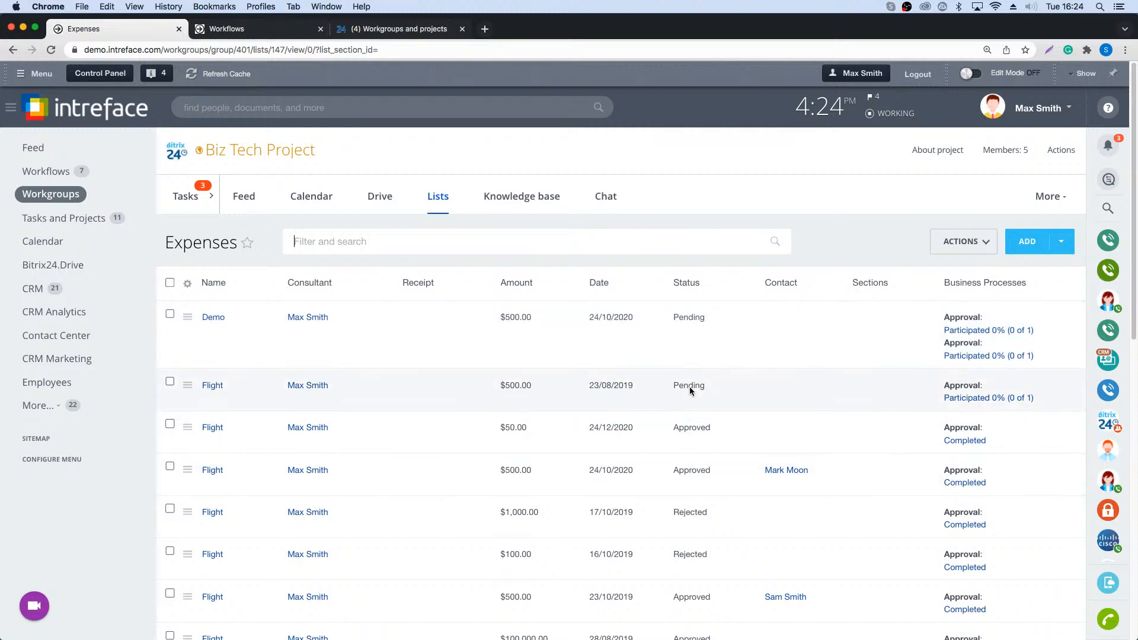
{"action": "left_click", "coordinate": [187, 386]}
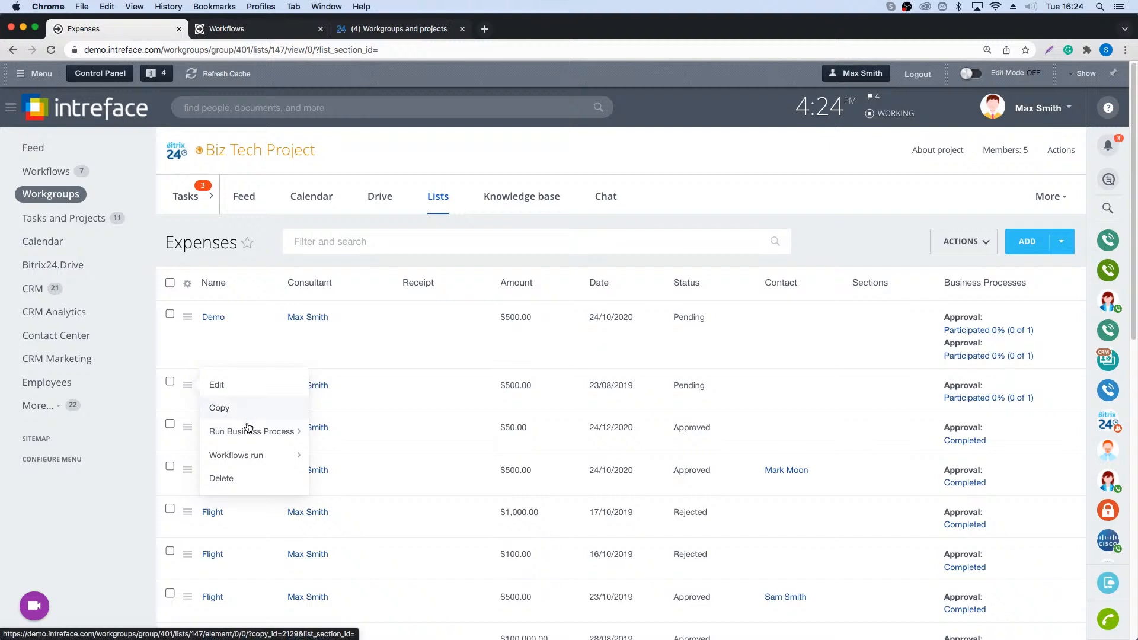
{"action": "mouse_move", "coordinate": [251, 434]}
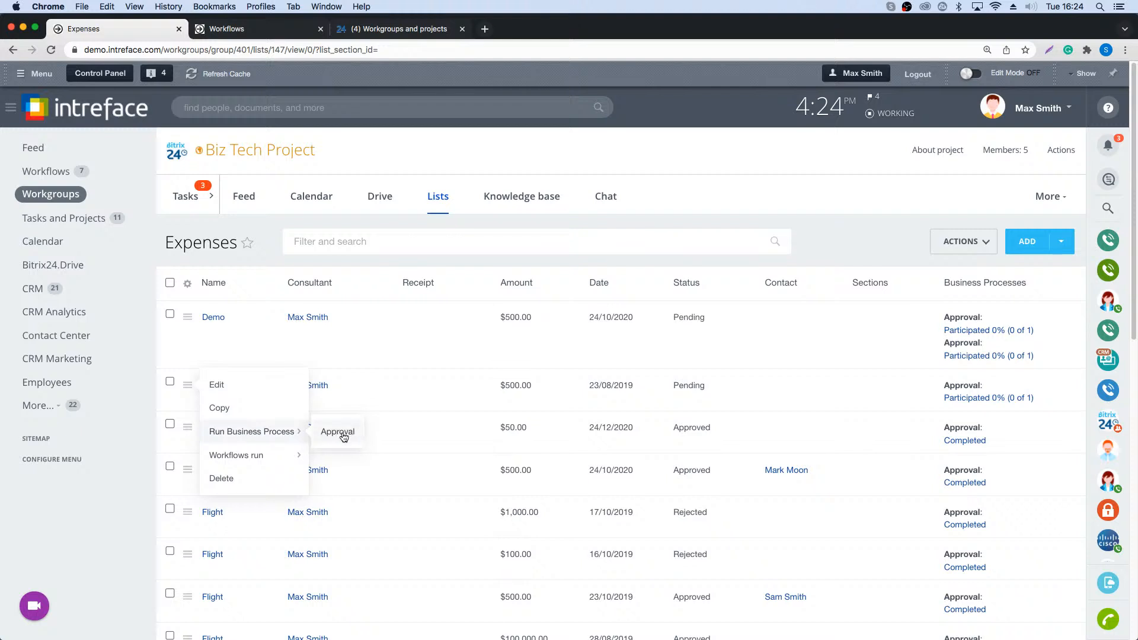
- Examine the Approval workflow template of the Expenses list and leave the designer without saving
{"action": "left_click", "coordinate": [985, 247]}
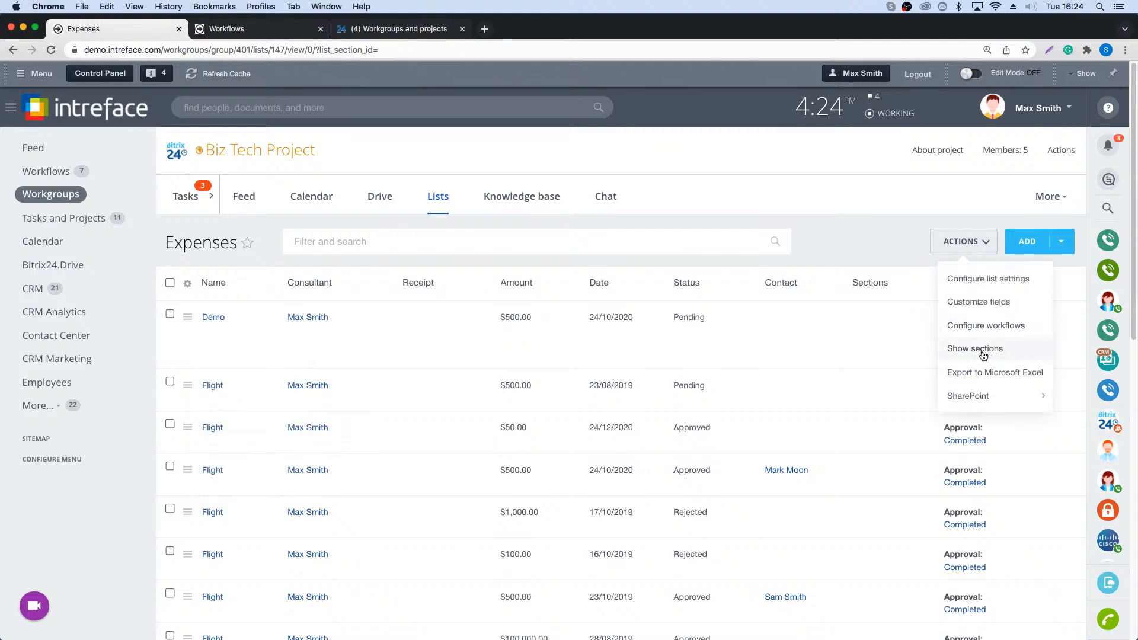
{"action": "left_click", "coordinate": [972, 328]}
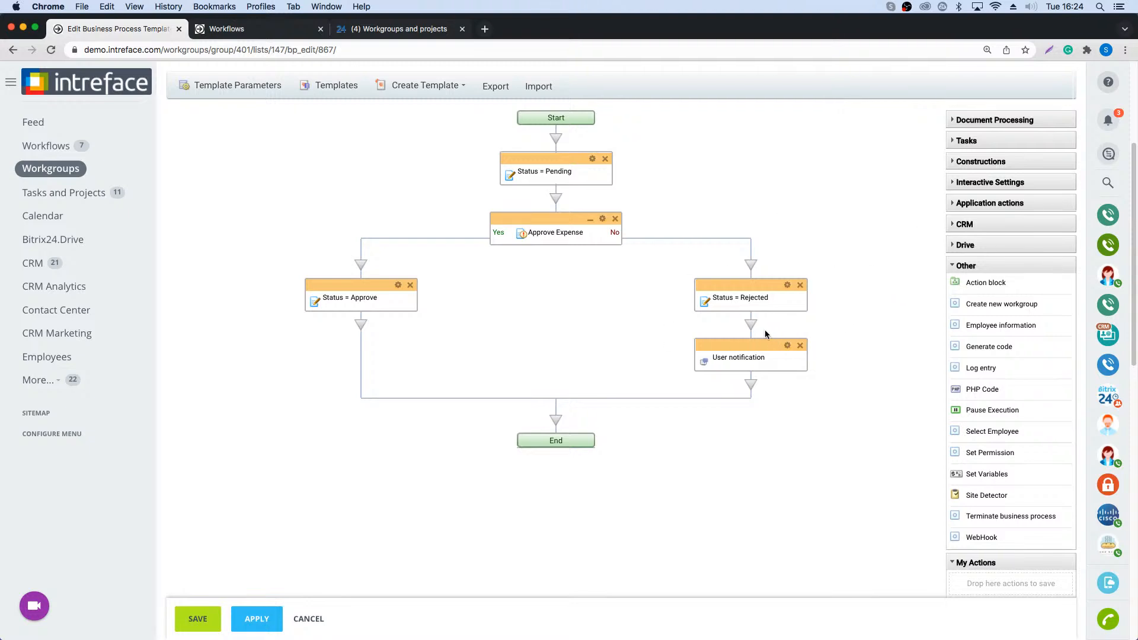
{"action": "scroll", "coordinate": [595, 262], "scroll_direction": "up", "scroll_amount": 1}
{"action": "scroll", "coordinate": [595, 262], "scroll_direction": "up", "scroll_amount": 2}
{"action": "left_click", "coordinate": [308, 619]}
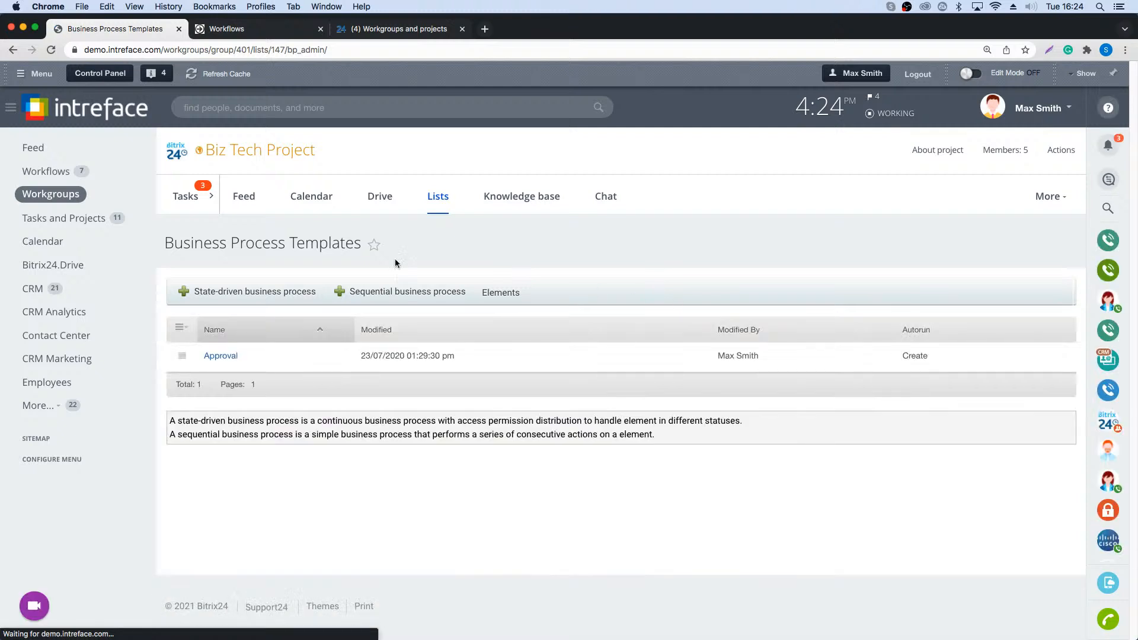
- Return to the project's Expenses list and filter it by the status Pending
{"action": "left_click", "coordinate": [433, 194]}
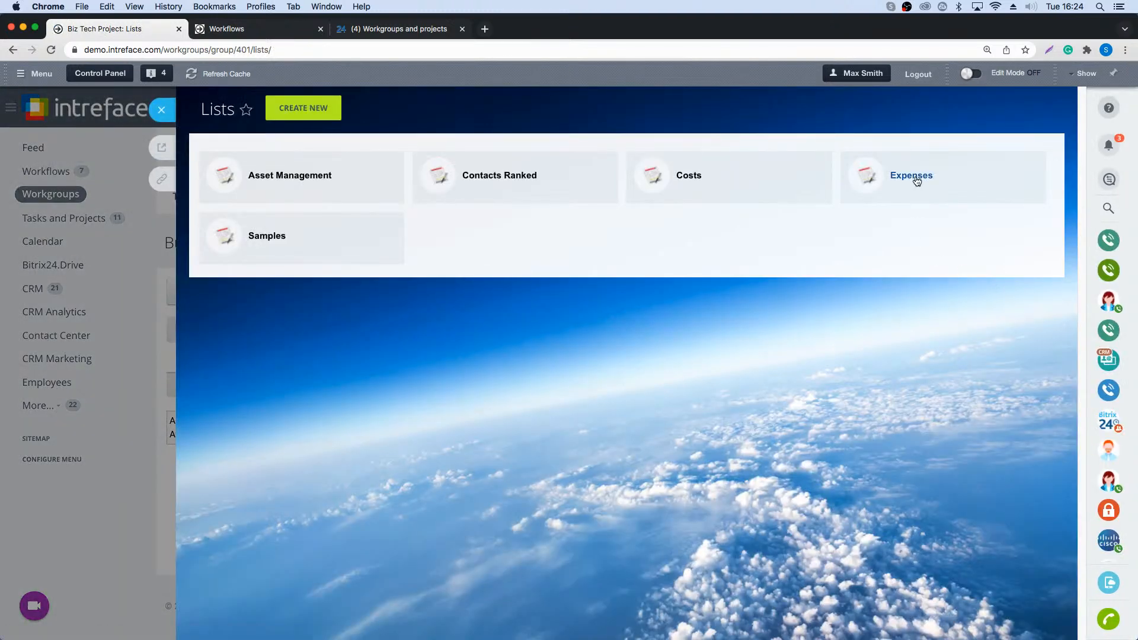
{"action": "left_click", "coordinate": [917, 178]}
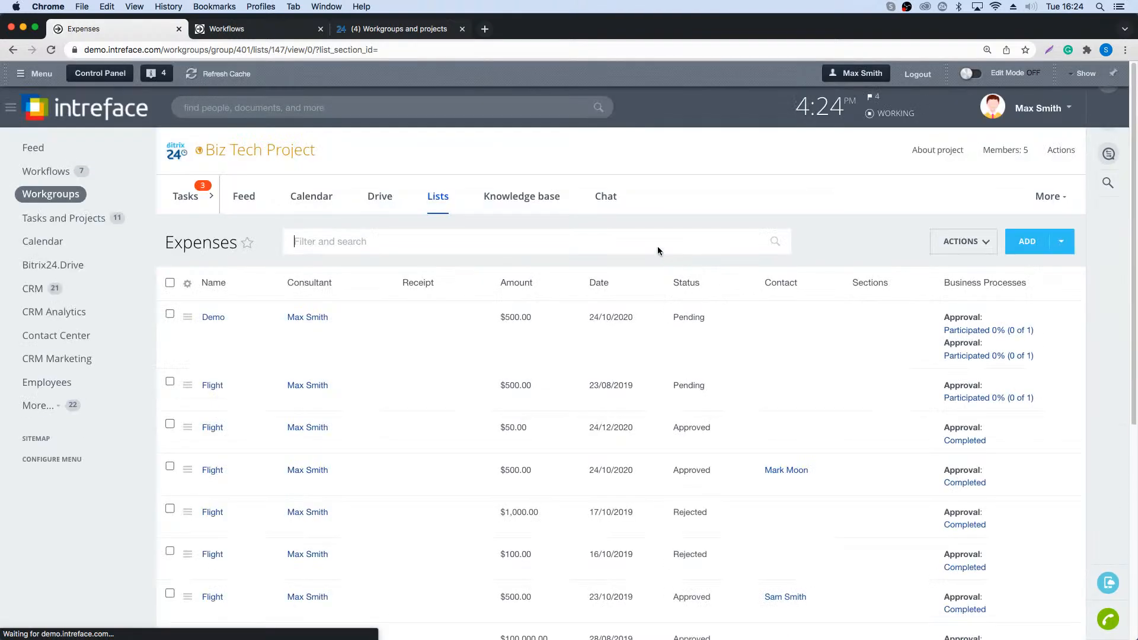
{"action": "left_click", "coordinate": [657, 241]}
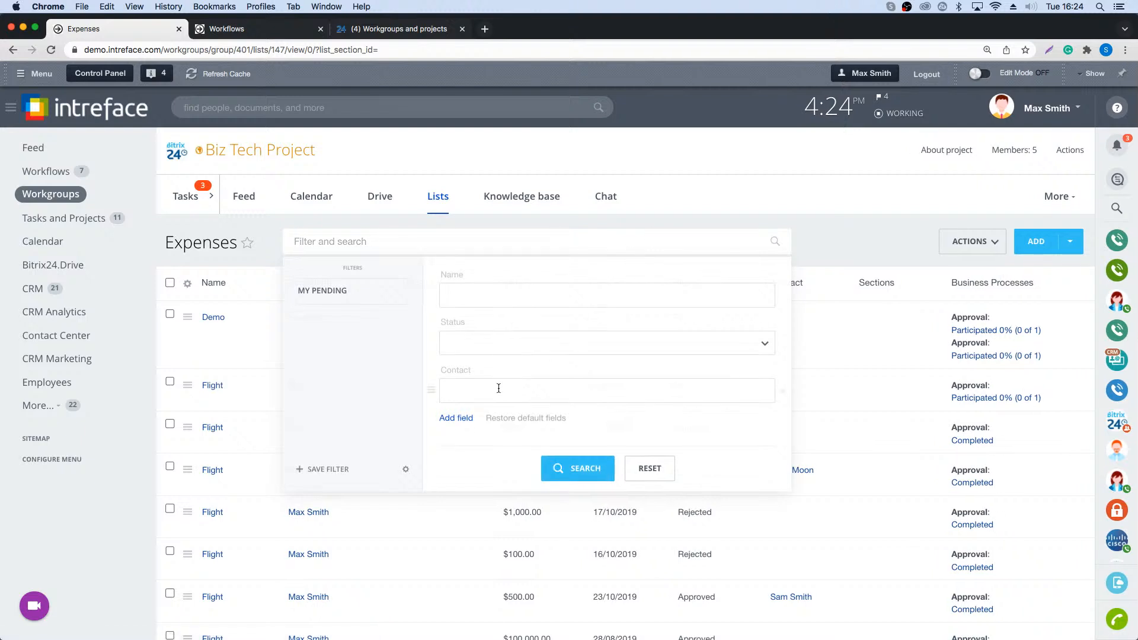
{"action": "left_click", "coordinate": [491, 342]}
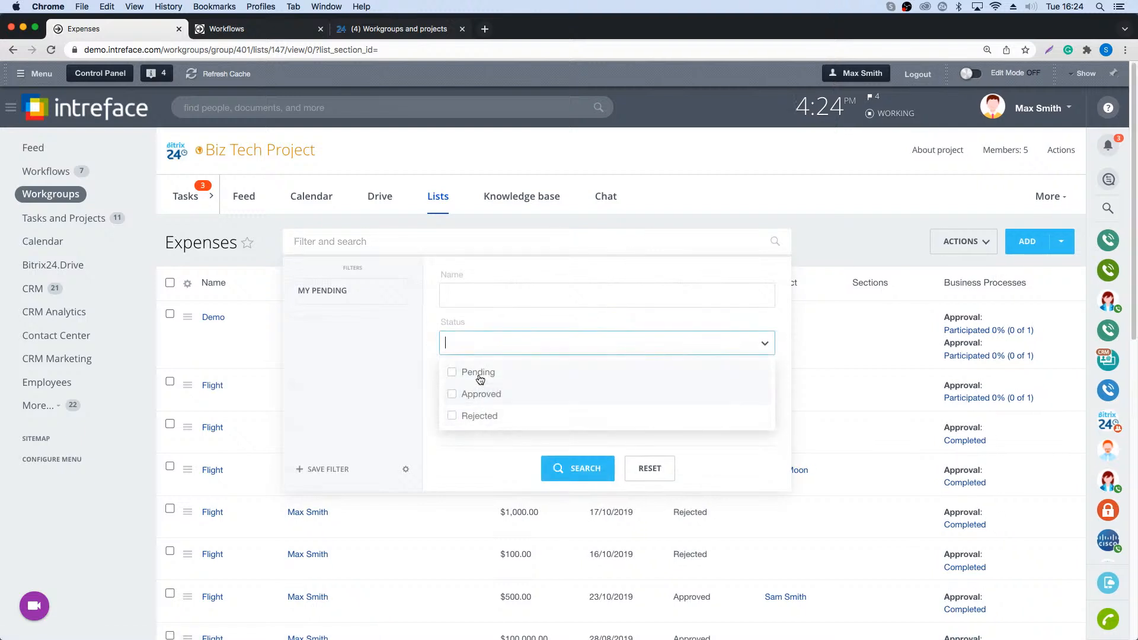
{"action": "left_click", "coordinate": [472, 372]}
{"action": "left_click", "coordinate": [578, 462]}
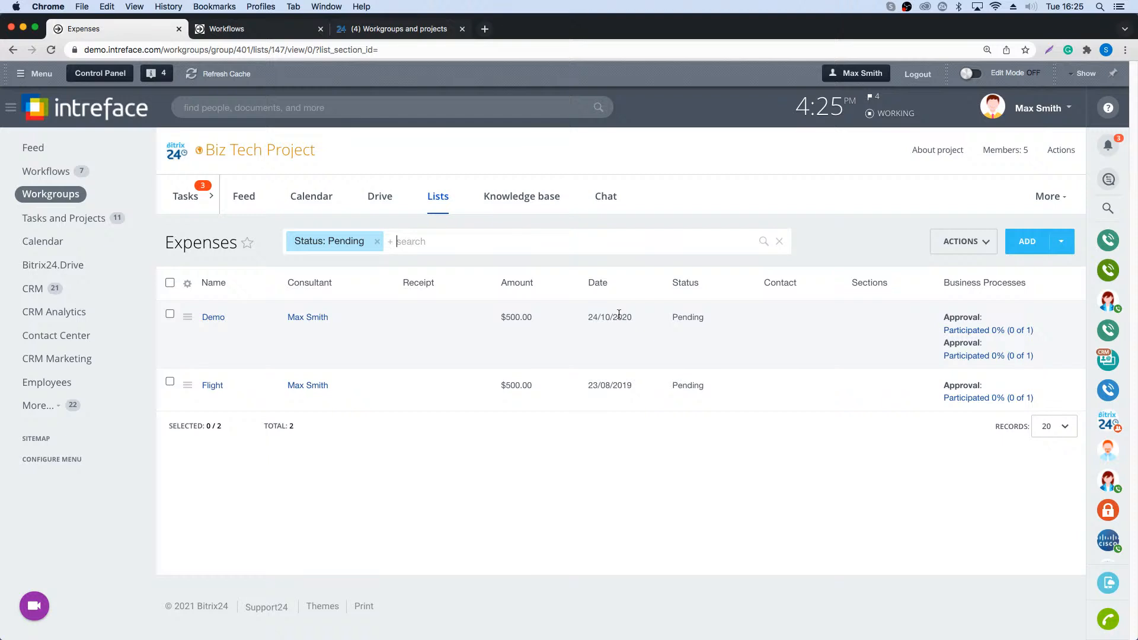
- View the project's knowledge base, and send the message "Hi. Team" in the Biz Tech Project chat
{"action": "left_click", "coordinate": [517, 205]}
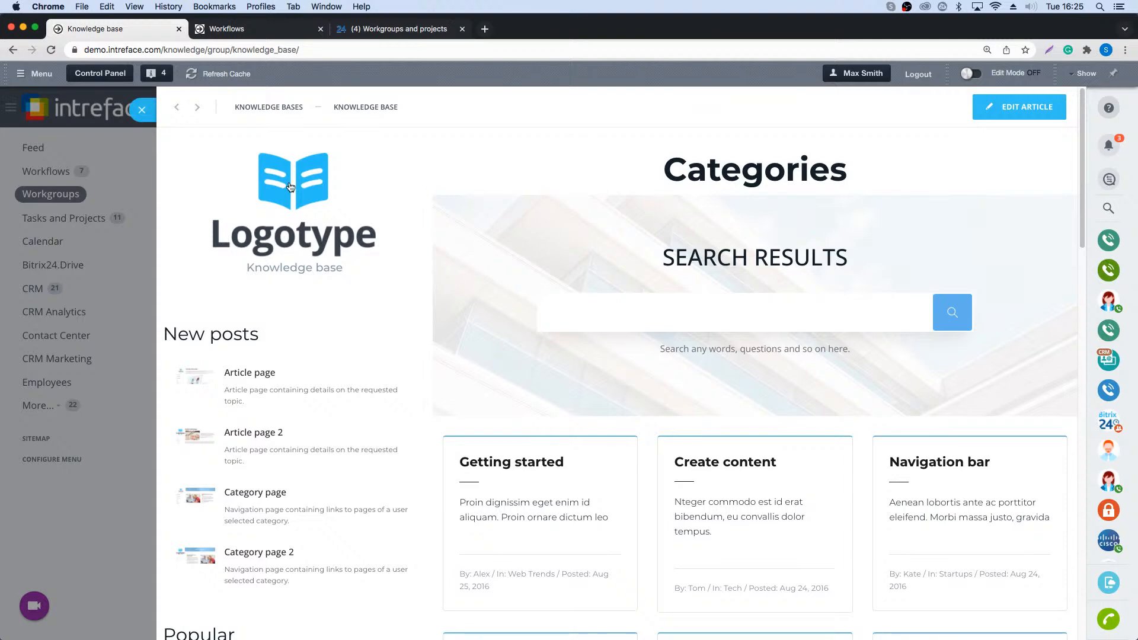
{"action": "left_click", "coordinate": [142, 109]}
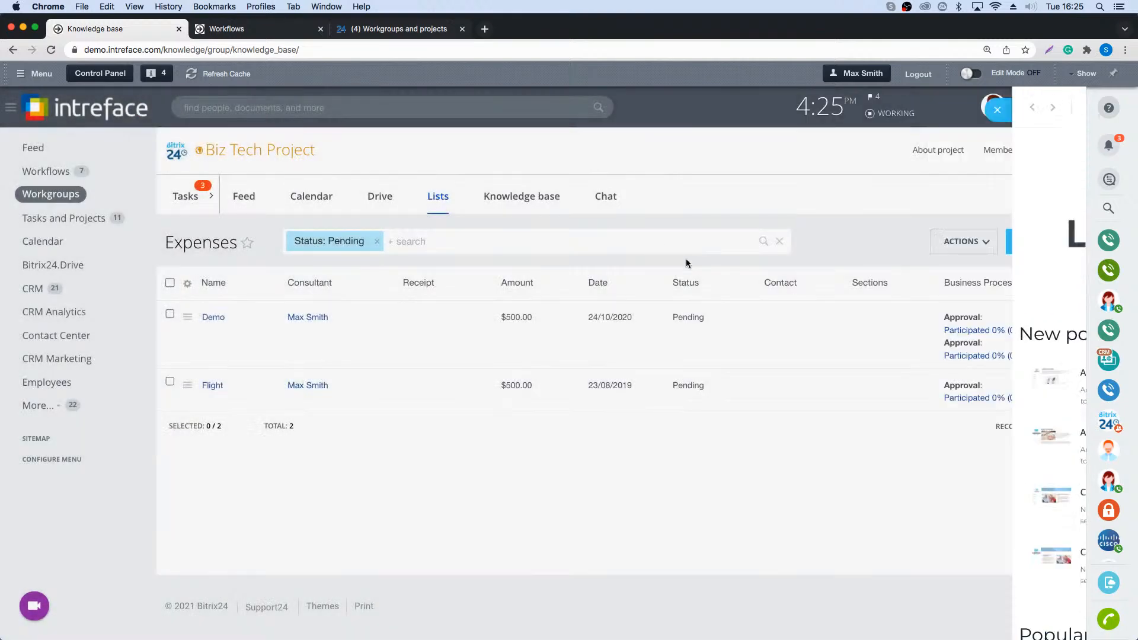
{"action": "left_click", "coordinate": [600, 196]}
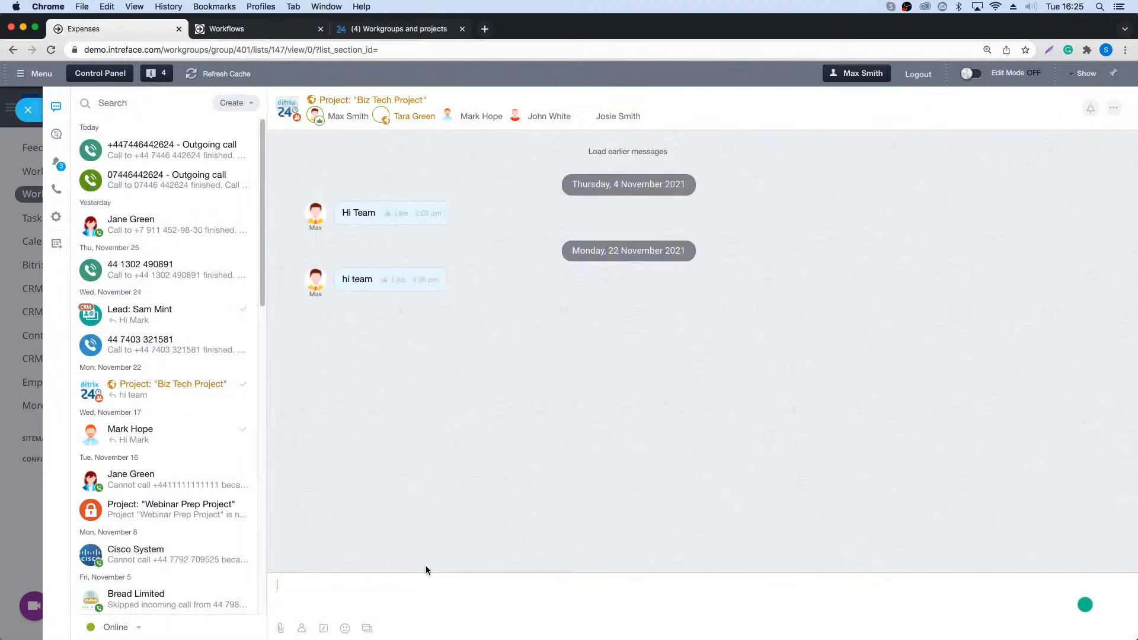
{"action": "type", "text": "H"}
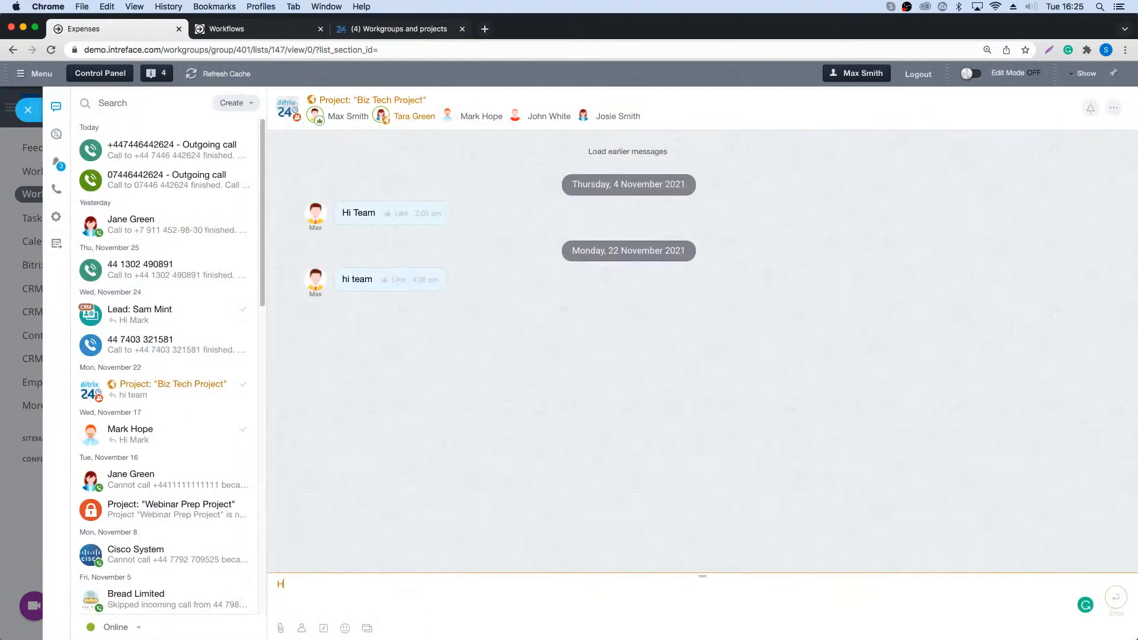
{"action": "type", "text": "i. Team"}
{"action": "key", "text": "Return"}
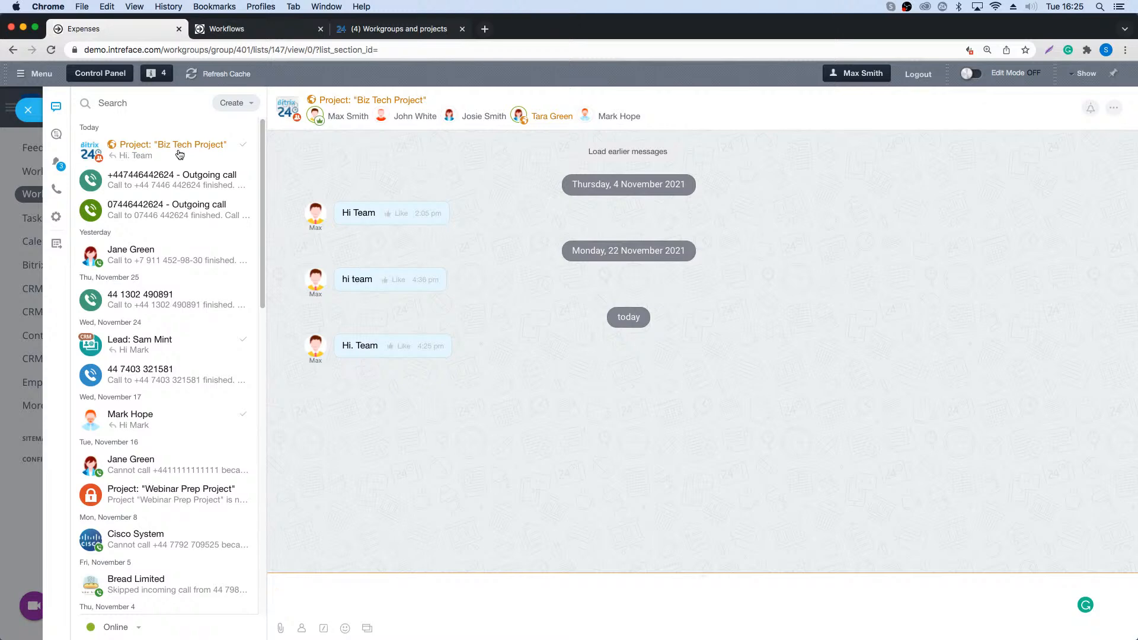
{"action": "left_click", "coordinate": [27, 112]}
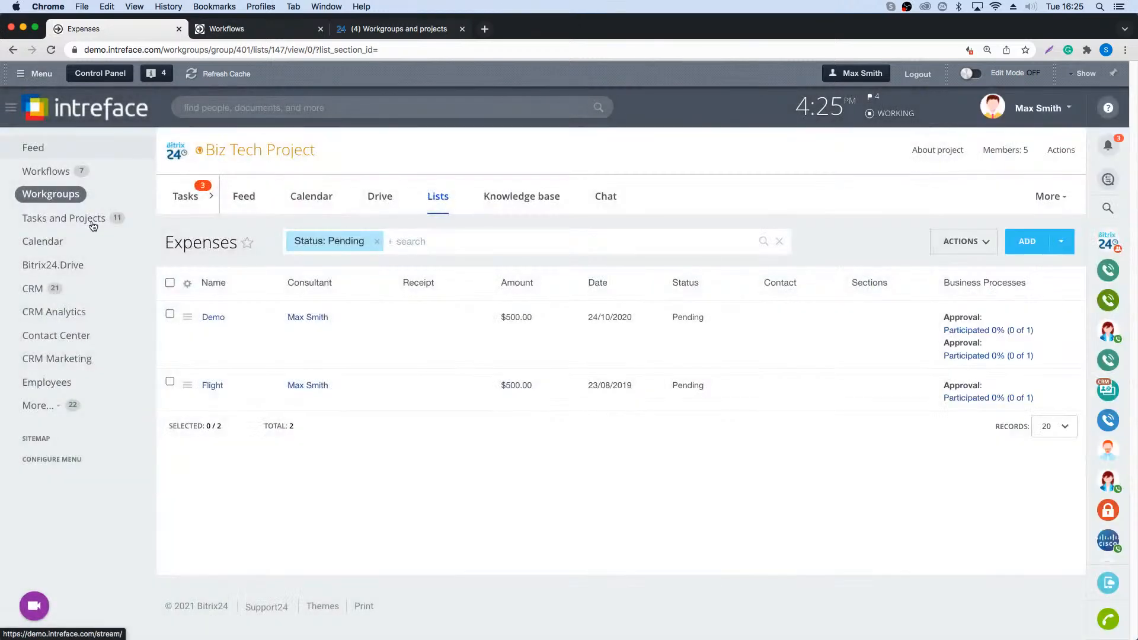
- Return to Workgroups, and switch to the full-screen presentation to show its Questions? slide
{"action": "left_click", "coordinate": [51, 202]}
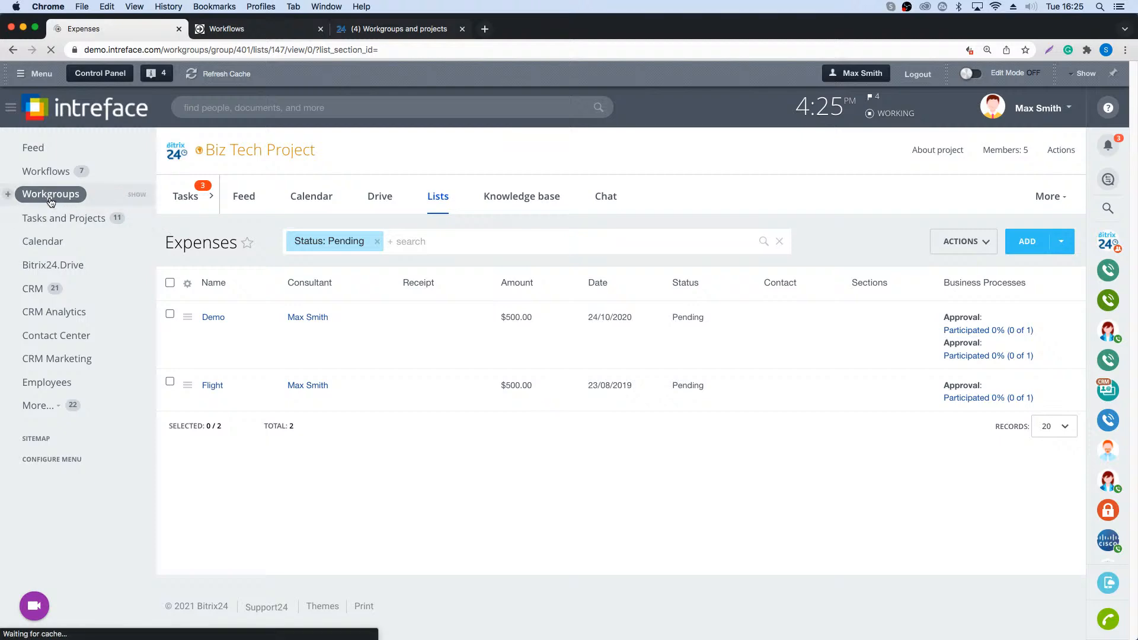
{"action": "key", "text": "ctrl+Left"}
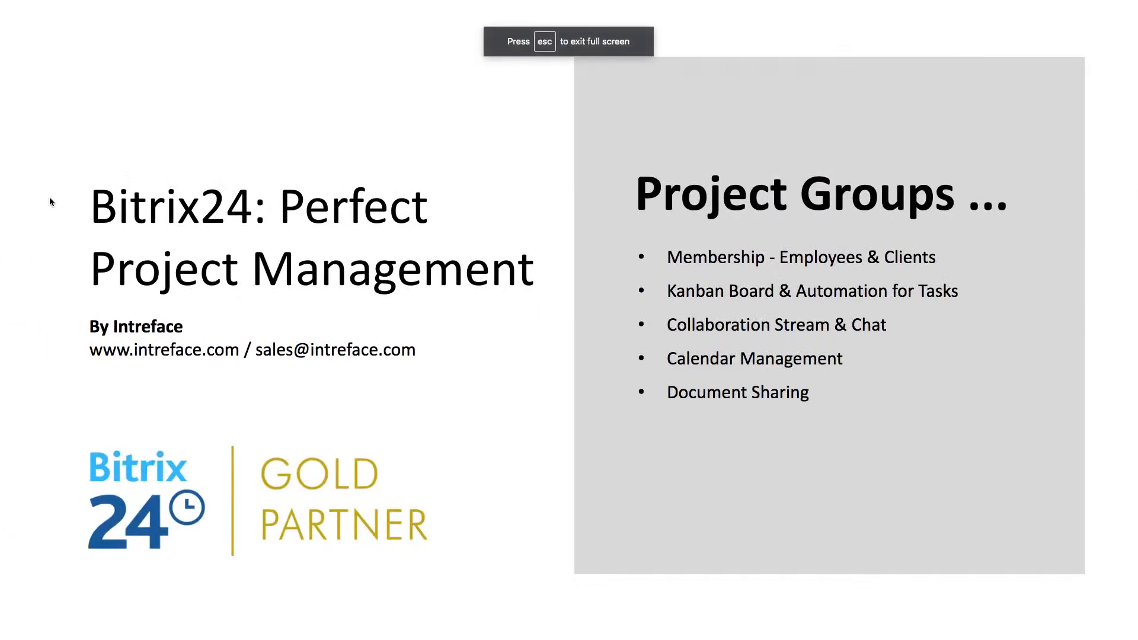
{"action": "key", "text": "Right"}
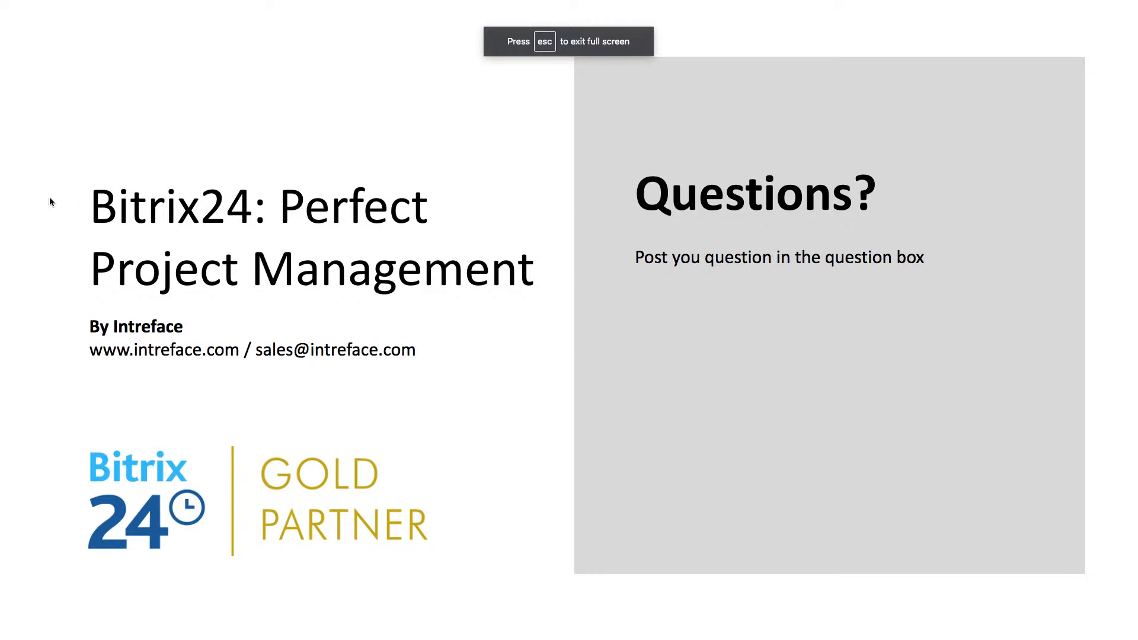
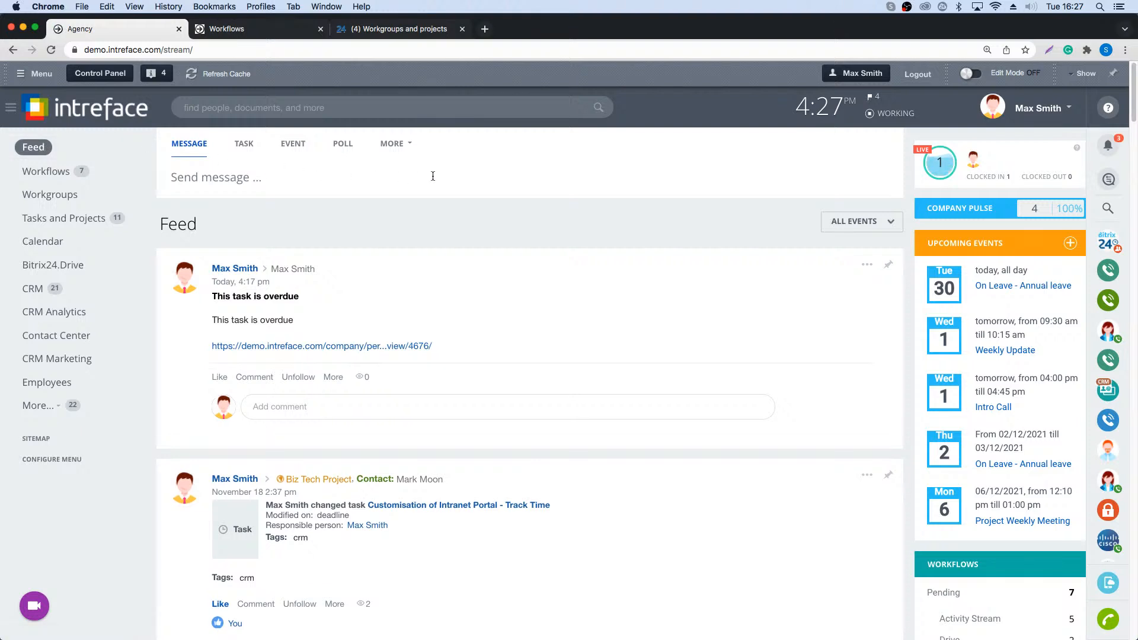
- Start a New Project workflow request from the Feed and name it December 2021
{"action": "left_click", "coordinate": [410, 144]}
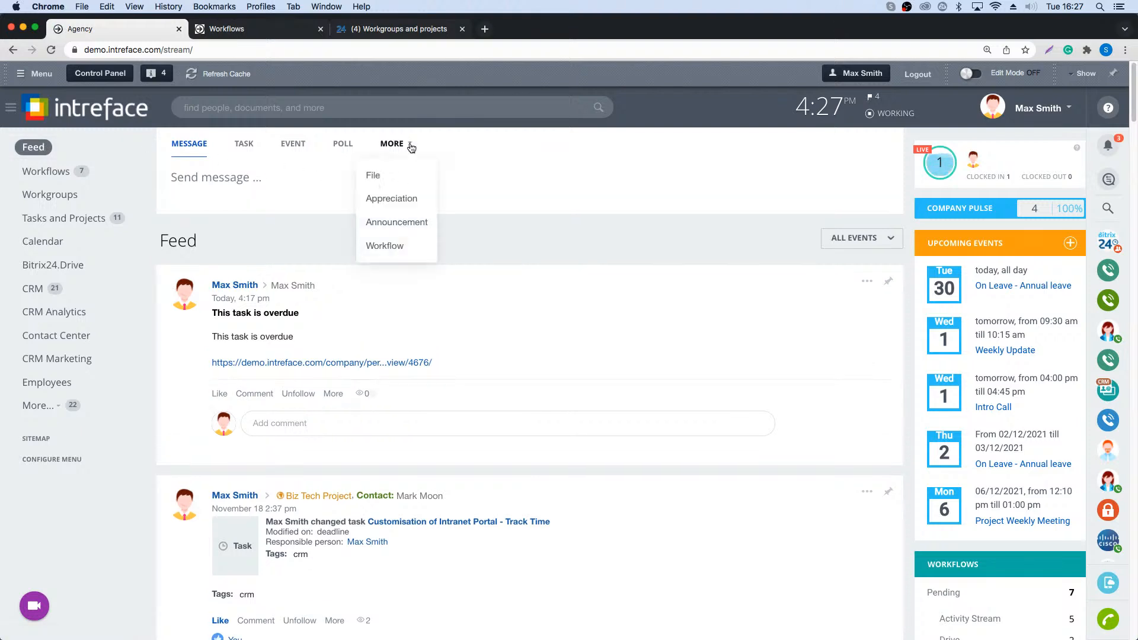
{"action": "left_click", "coordinate": [388, 246]}
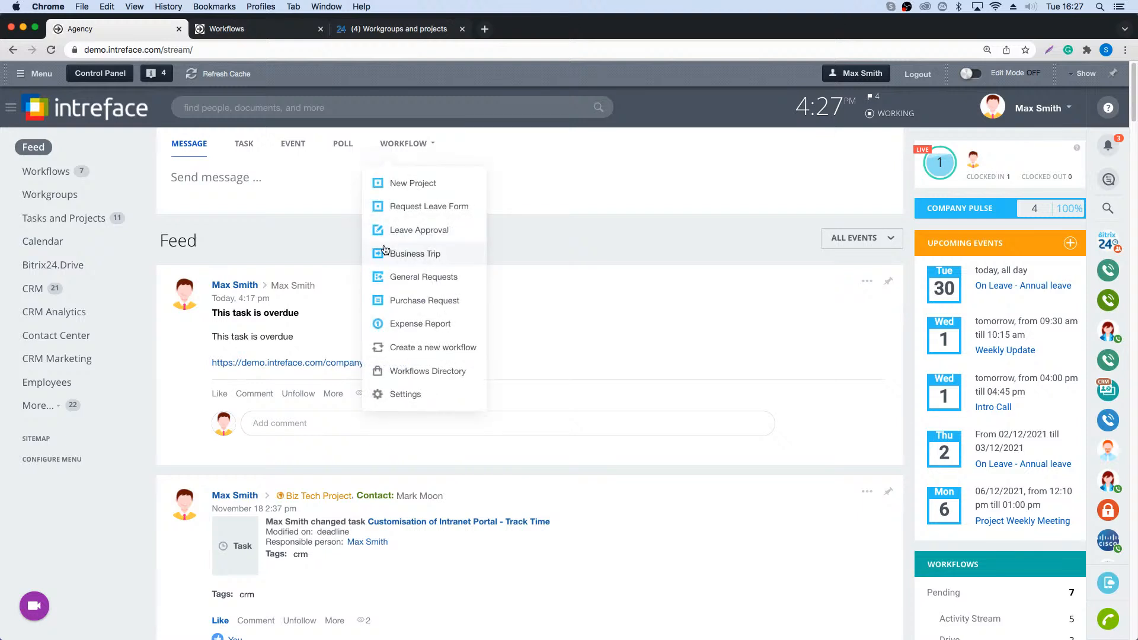
{"action": "left_click", "coordinate": [418, 187]}
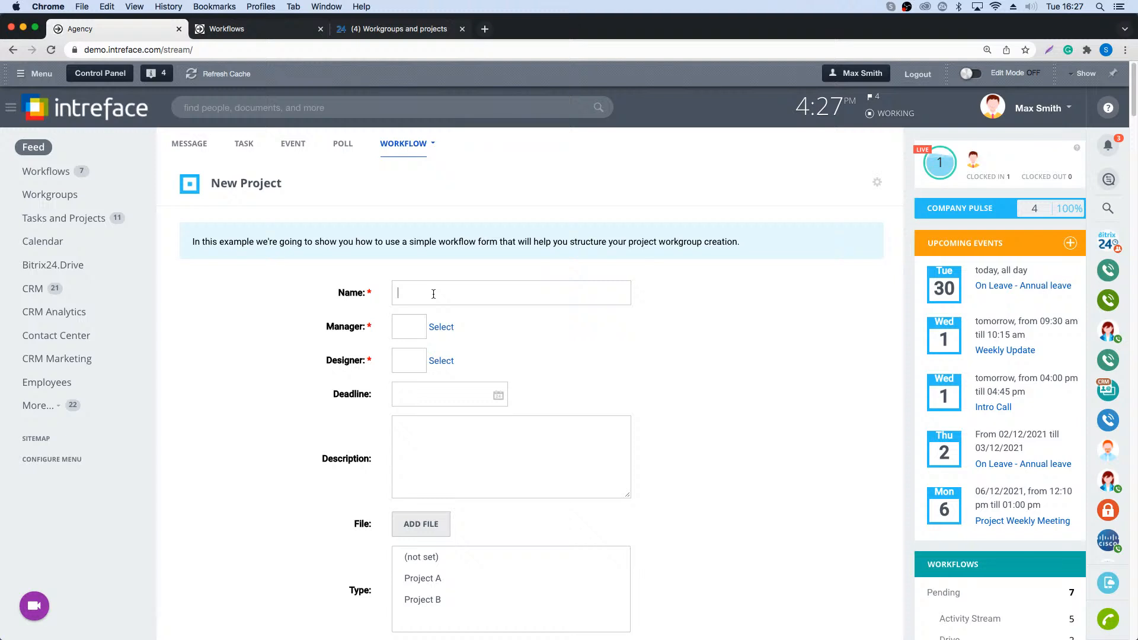
{"action": "type", "text": "December 2021"}
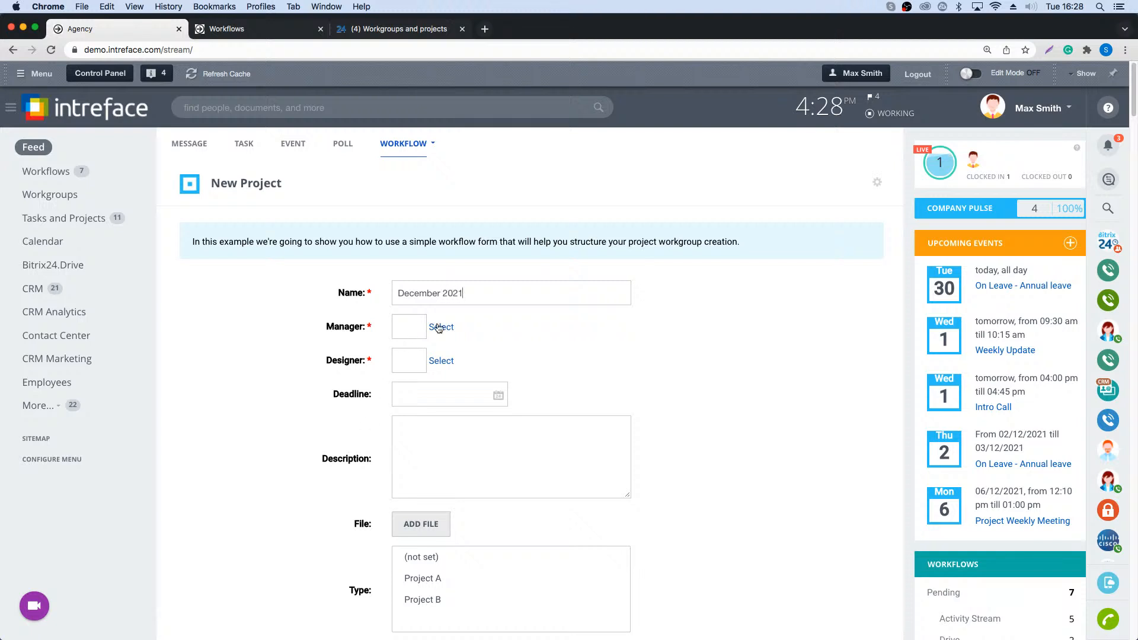
- Assign the first recent employee as the request's manager and the employee listed directly below as its designer
{"action": "left_click", "coordinate": [439, 328]}
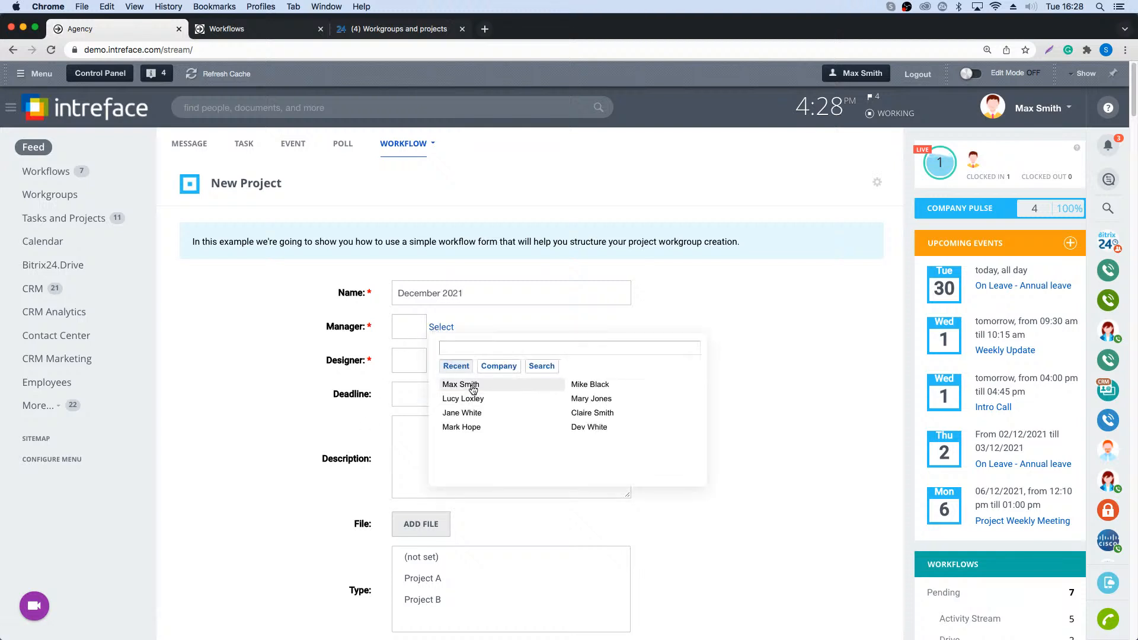
{"action": "left_click", "coordinate": [473, 385]}
{"action": "left_click", "coordinate": [835, 318]}
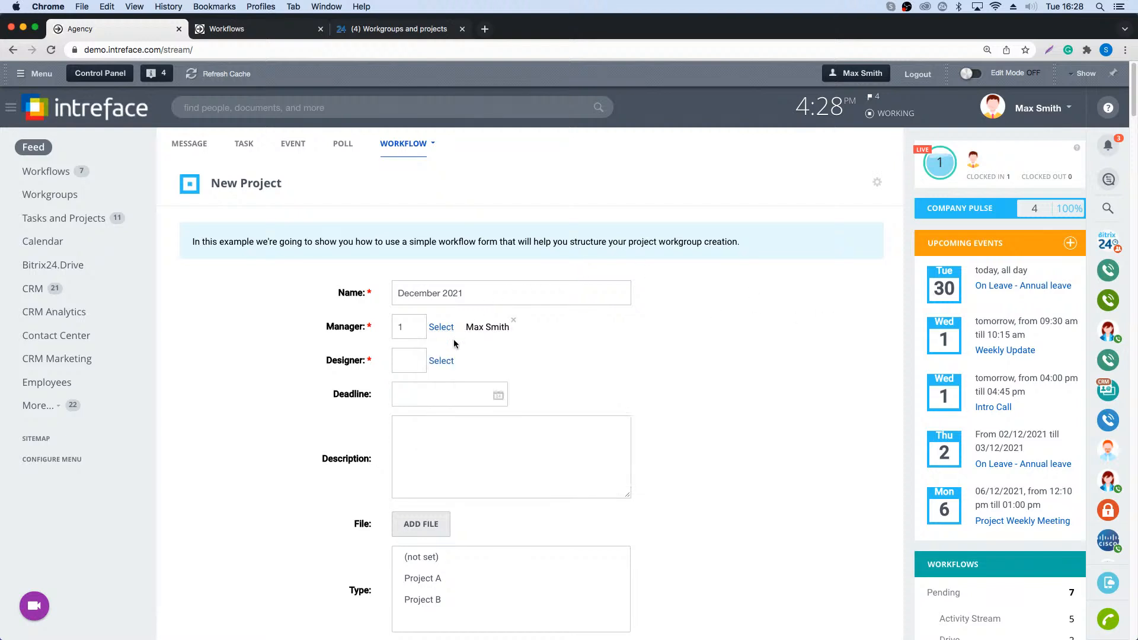
{"action": "left_click", "coordinate": [441, 361]}
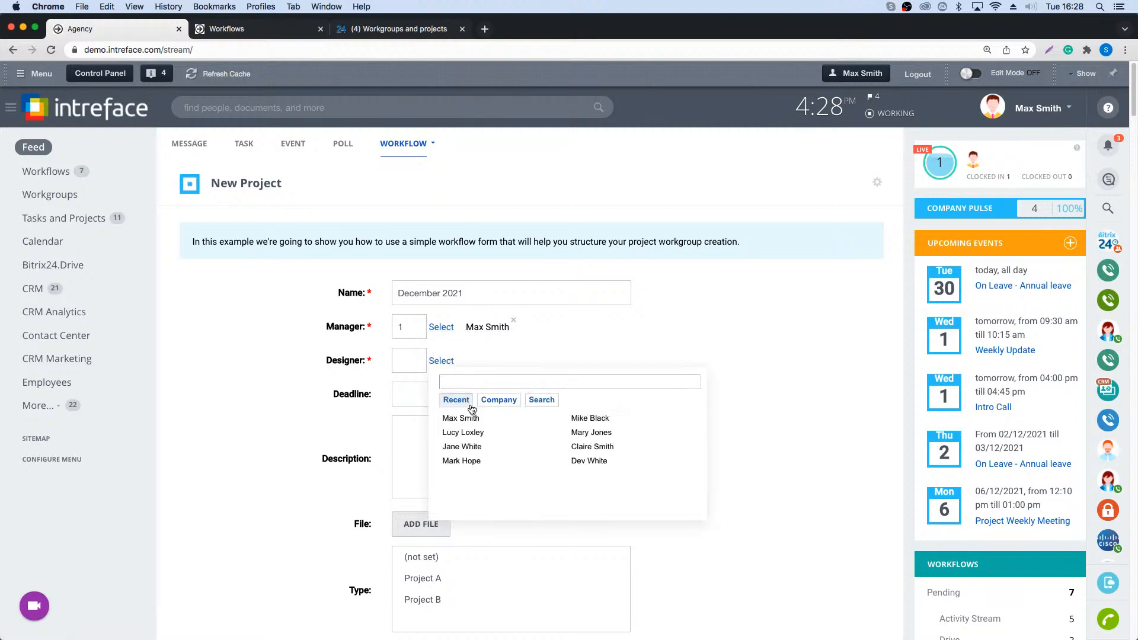
{"action": "left_click", "coordinate": [464, 432]}
{"action": "left_click", "coordinate": [816, 323]}
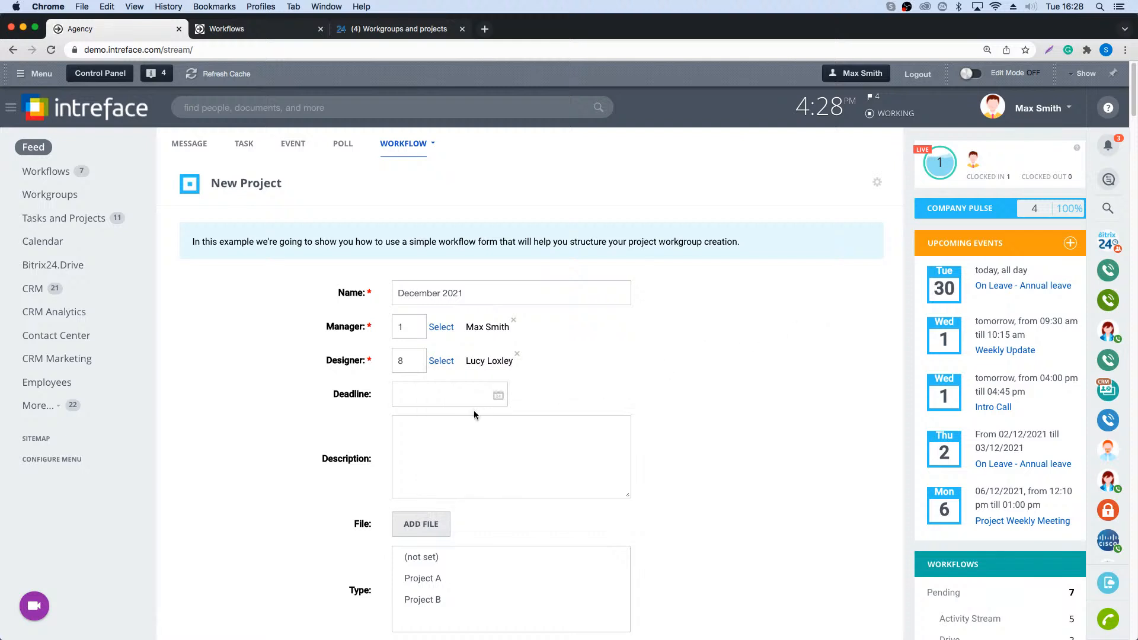
- Set the New Project request's deadline to 31/12/2021 and its type to Project A
{"action": "left_click", "coordinate": [499, 396]}
{"action": "left_click", "coordinate": [624, 418]}
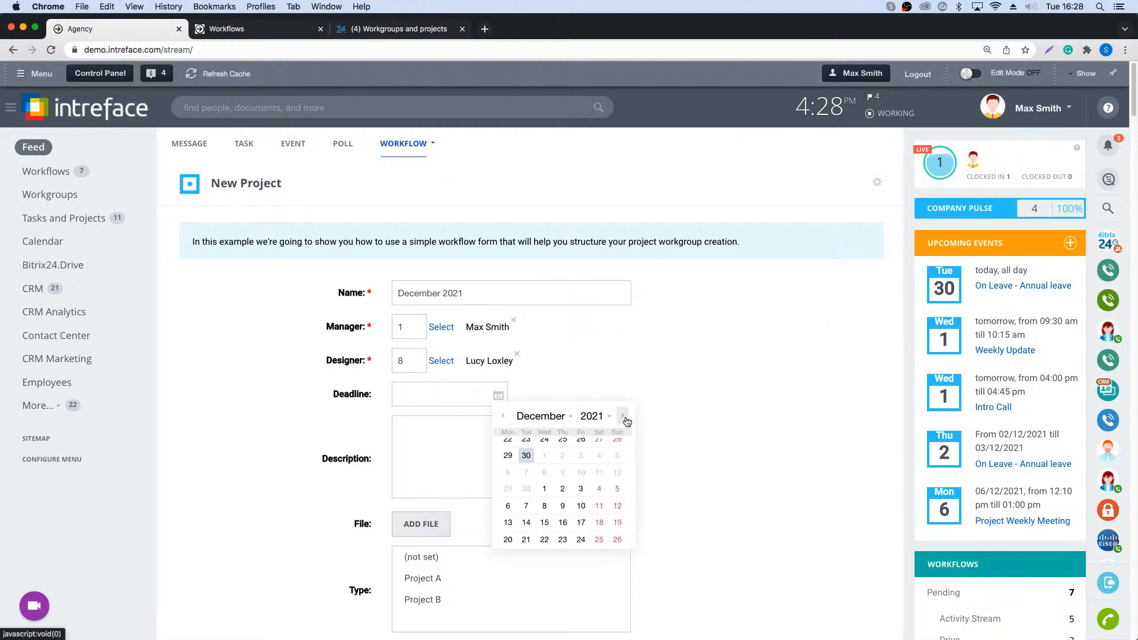
{"action": "left_click", "coordinate": [582, 513]}
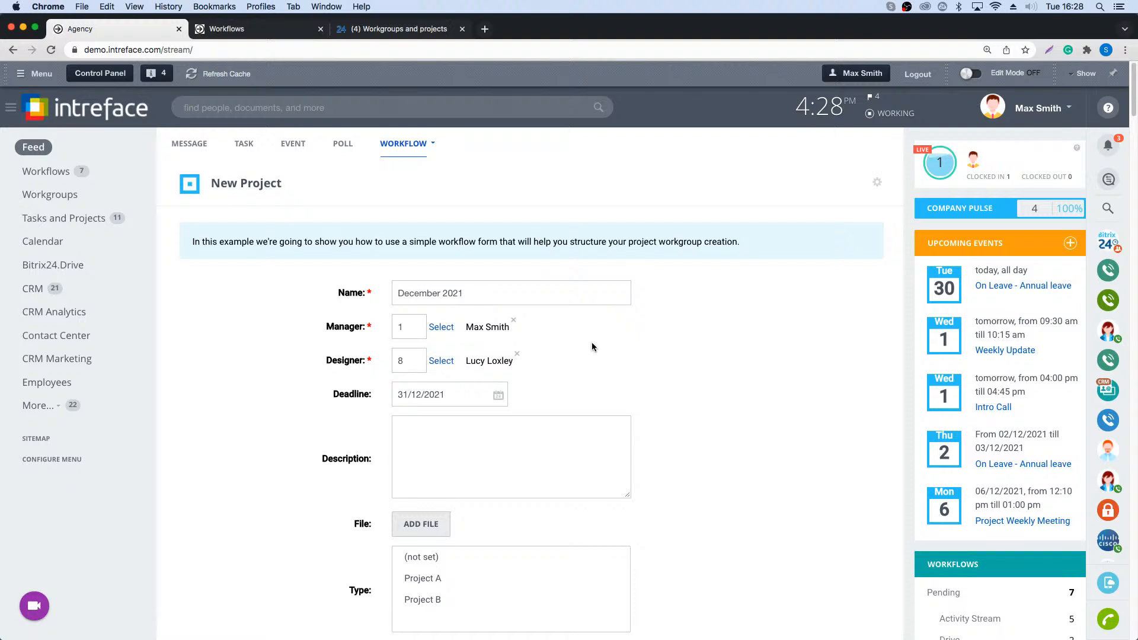
{"action": "scroll", "coordinate": [549, 335], "scroll_direction": "down", "scroll_amount": 1}
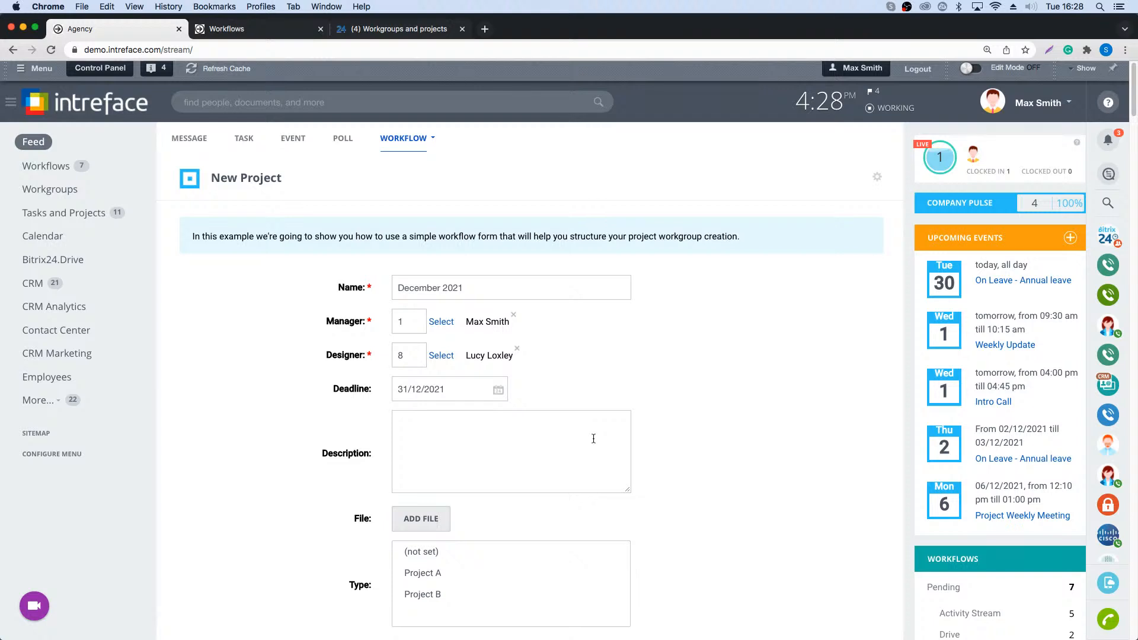
{"action": "scroll", "coordinate": [557, 433], "scroll_direction": "down", "scroll_amount": 3}
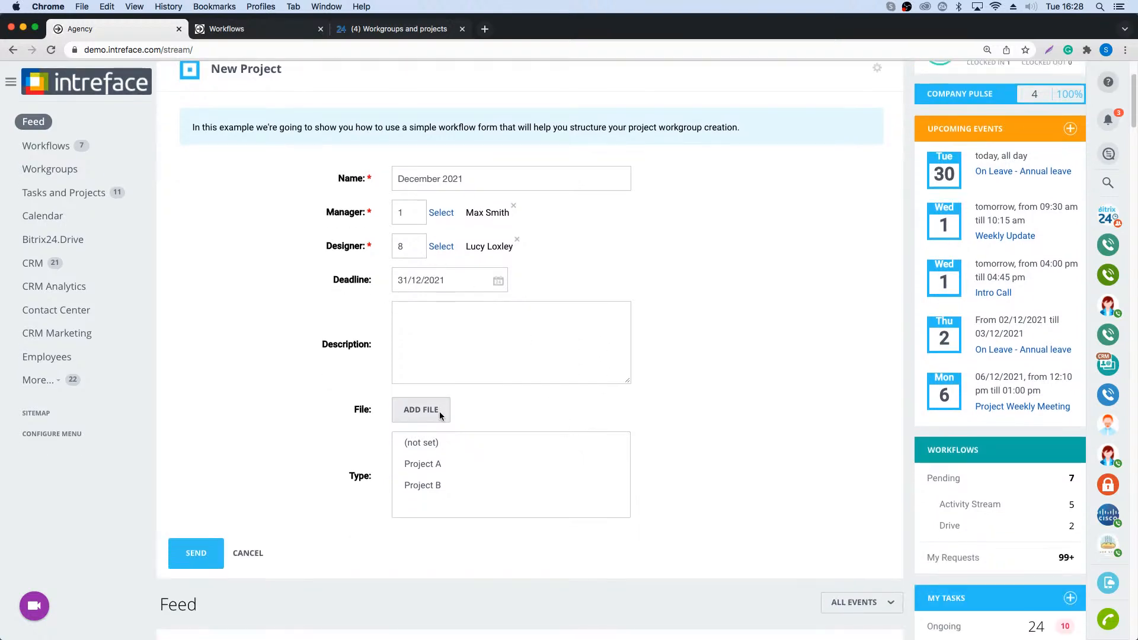
{"action": "left_click", "coordinate": [434, 465]}
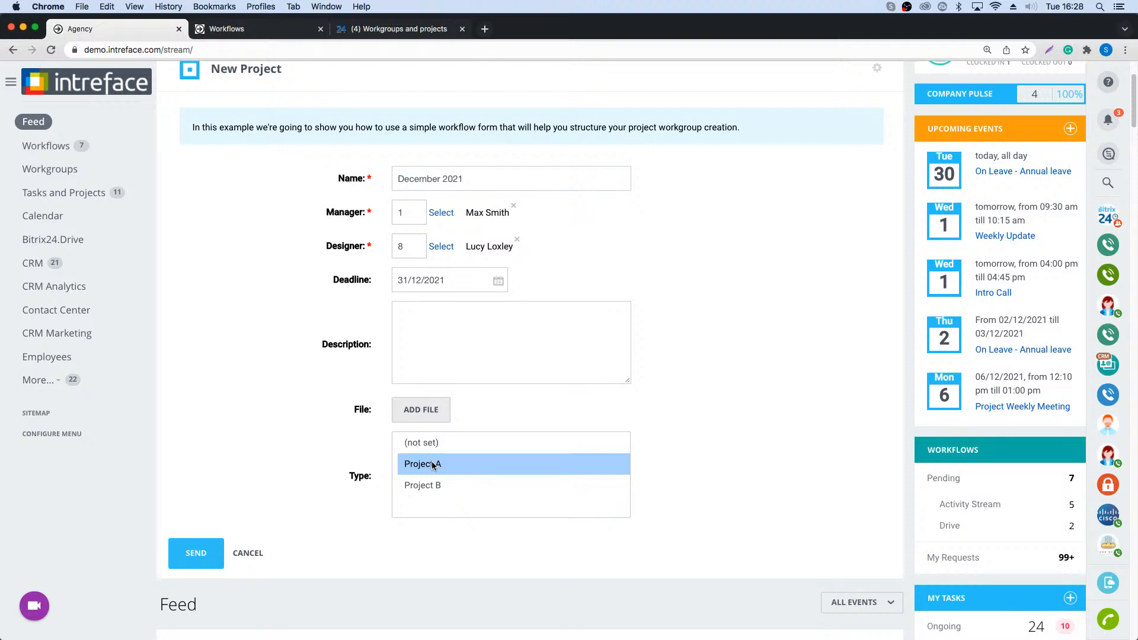
- Choose Project A again as the type after trying Project B, and submit the New Project request
{"action": "left_click", "coordinate": [434, 485]}
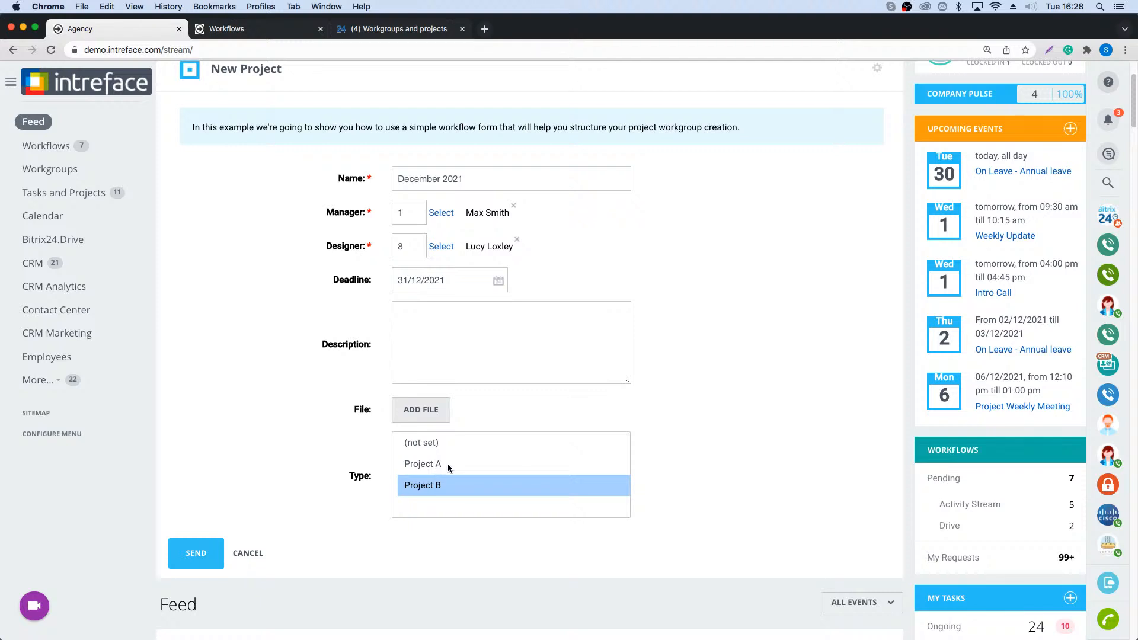
{"action": "left_click", "coordinate": [450, 467]}
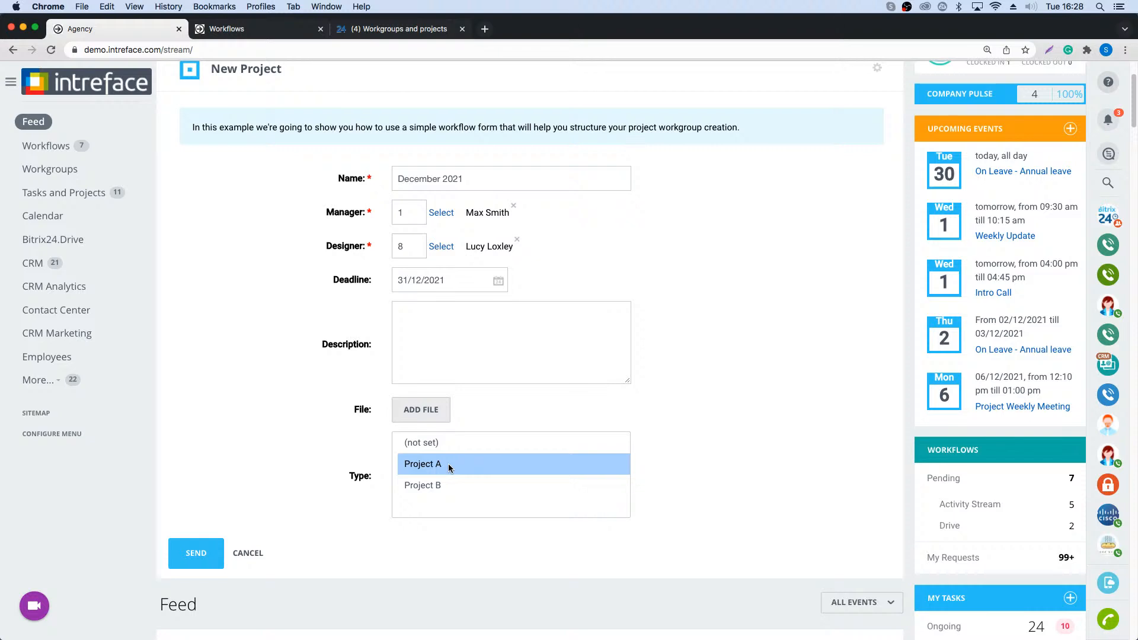
{"action": "left_click", "coordinate": [195, 553]}
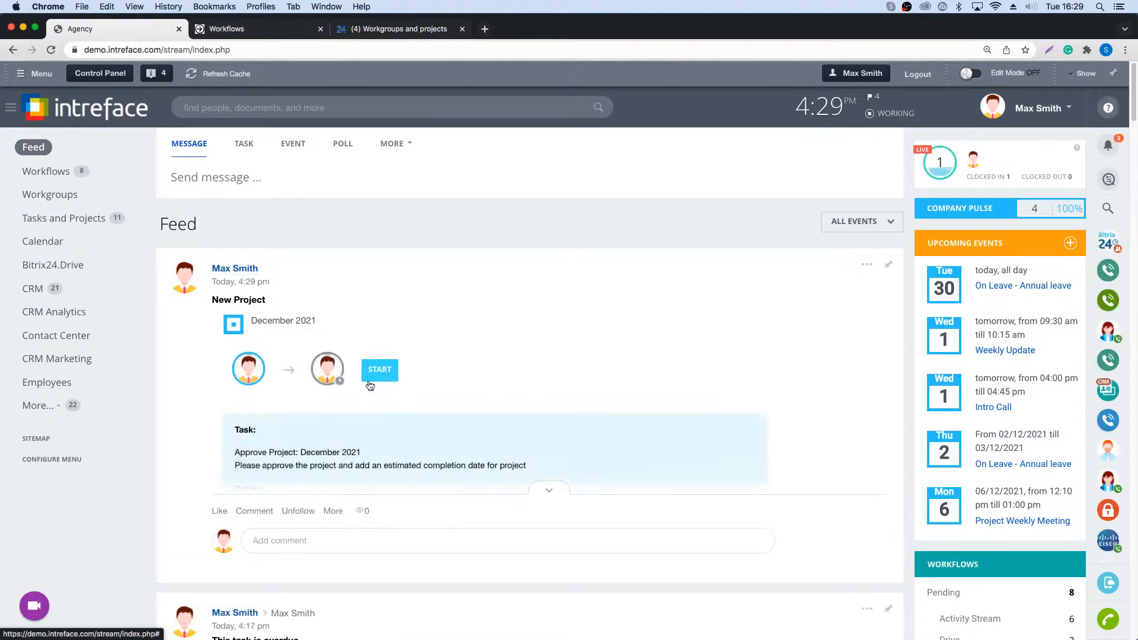
- Approve the December 2021 project request with an estimated completion date of 31/12/2021
{"action": "left_click", "coordinate": [379, 370]}
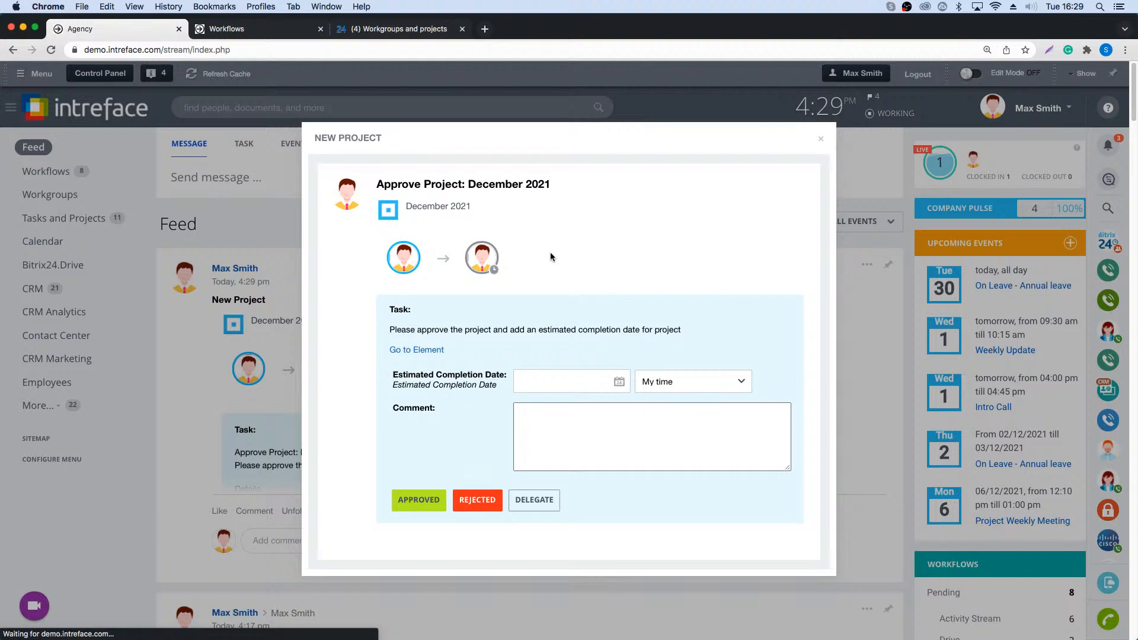
{"action": "left_click", "coordinate": [626, 380]}
{"action": "left_click", "coordinate": [620, 381]}
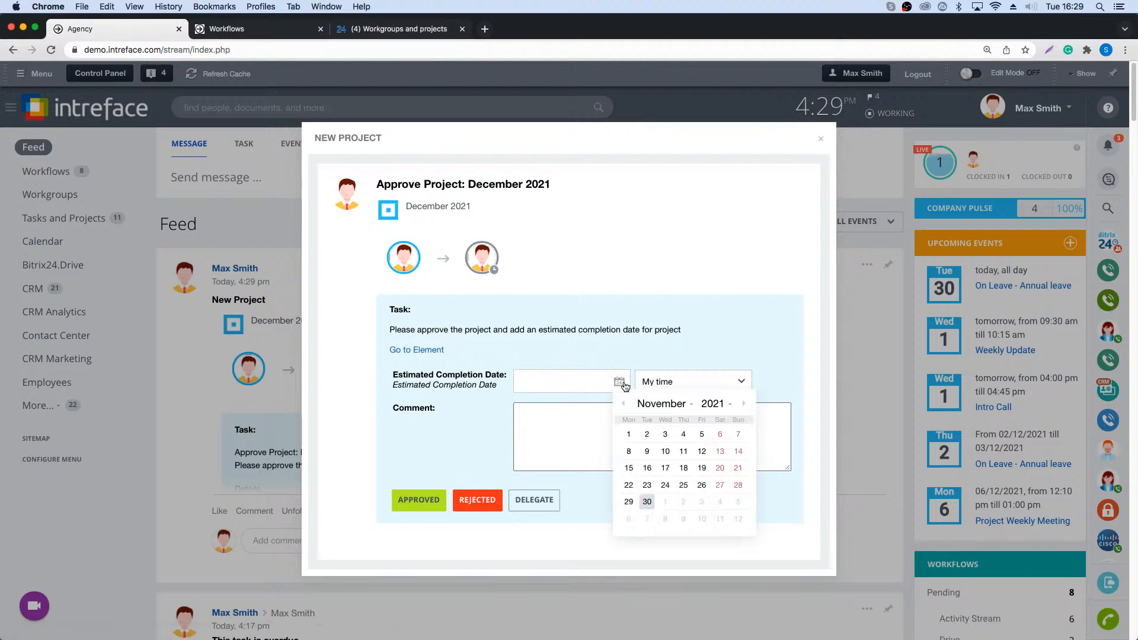
{"action": "left_click", "coordinate": [744, 404]}
{"action": "left_click", "coordinate": [703, 504]}
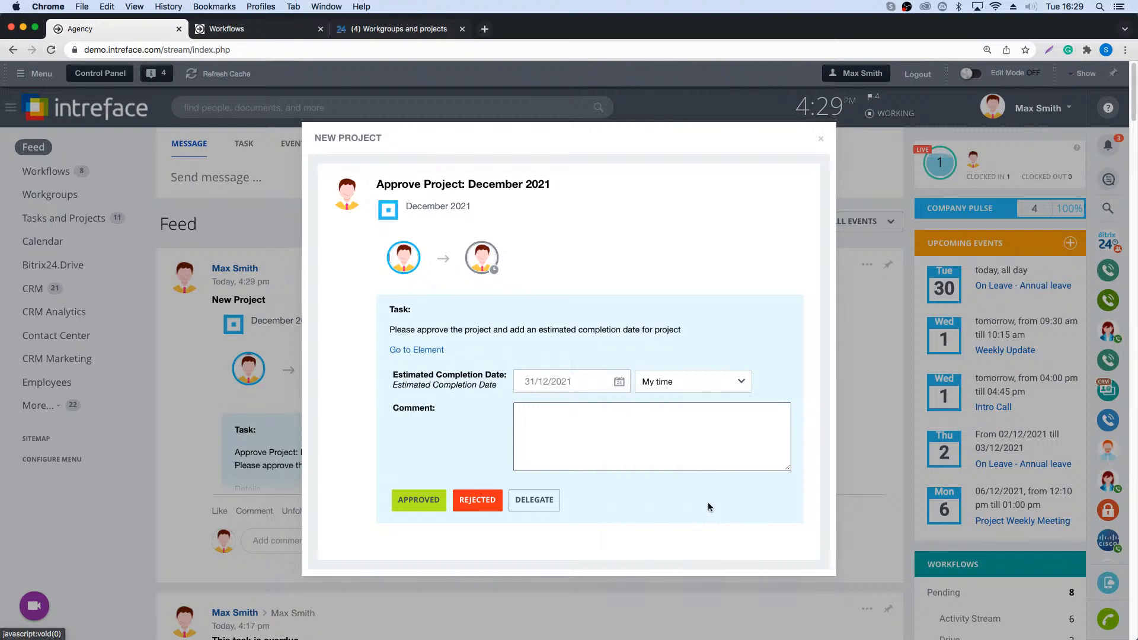
{"action": "left_click", "coordinate": [419, 500]}
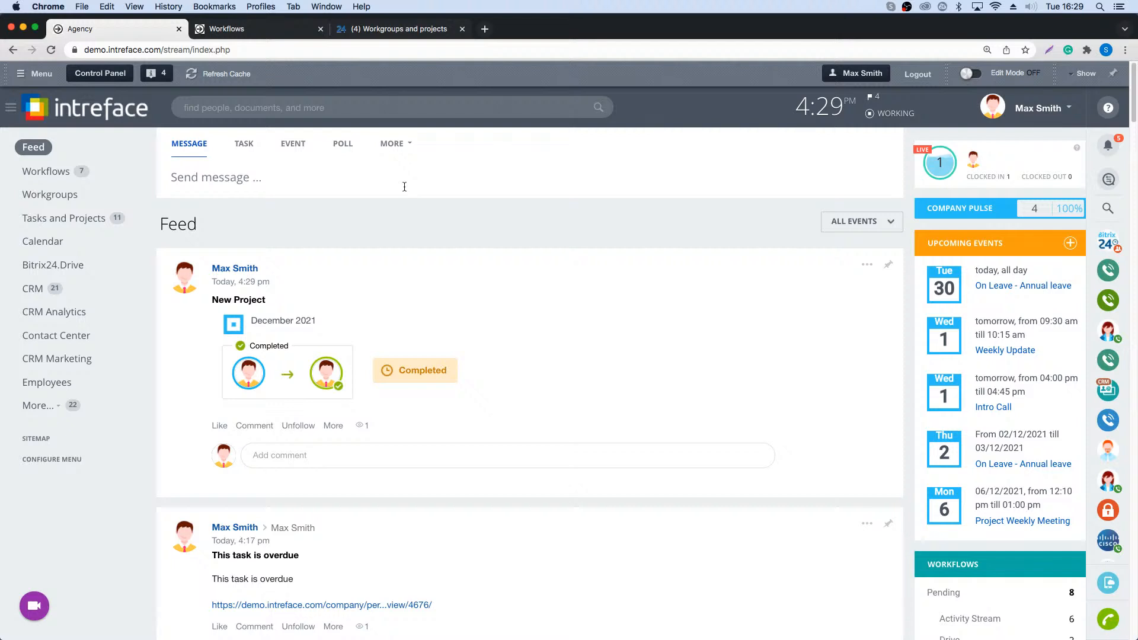
- Clear the "biz" search from the Workgroups list and open the December 2021 project
{"action": "left_click", "coordinate": [52, 196]}
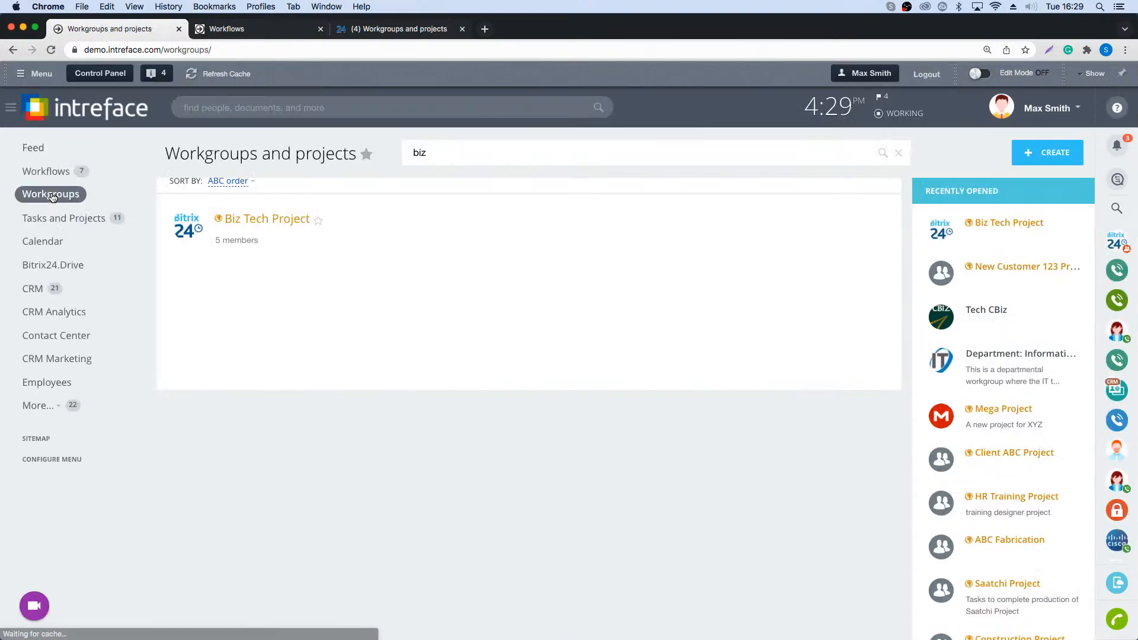
{"action": "left_click", "coordinate": [475, 147]}
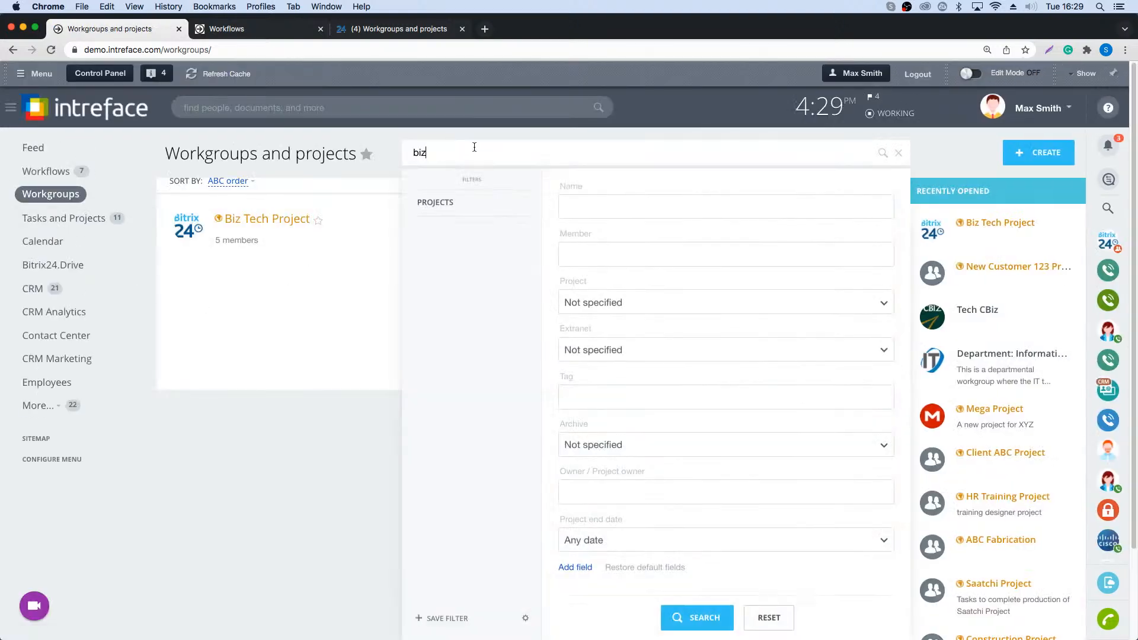
{"action": "key", "text": "BackSpace"}
{"action": "key", "text": "BackSpace"}
{"action": "key", "text": "BackSpace"}
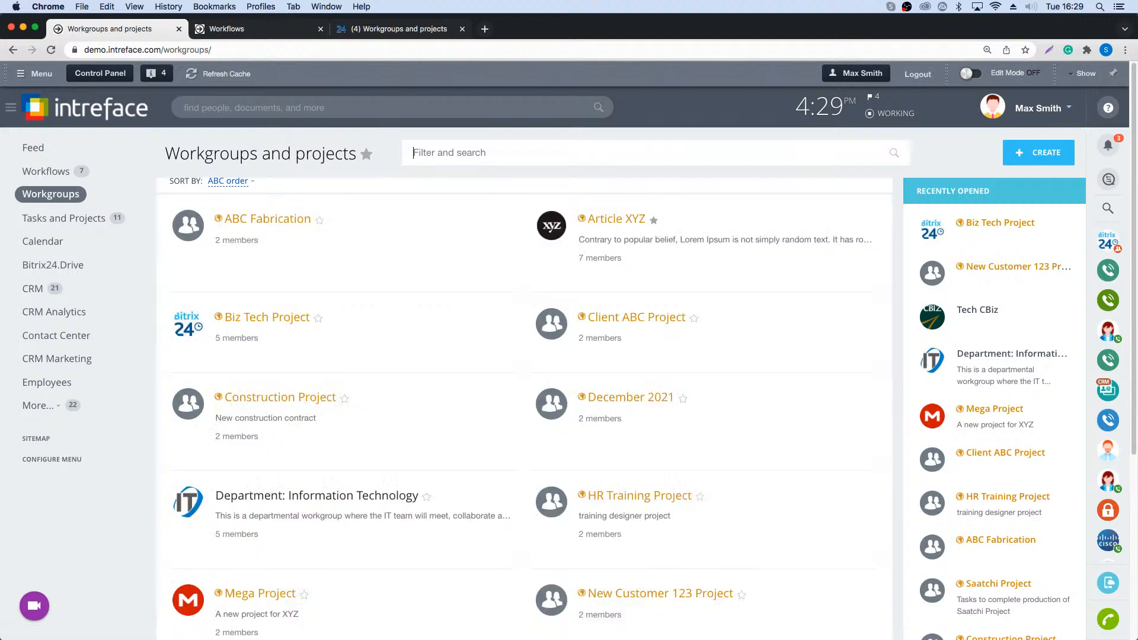
{"action": "left_click", "coordinate": [638, 400]}
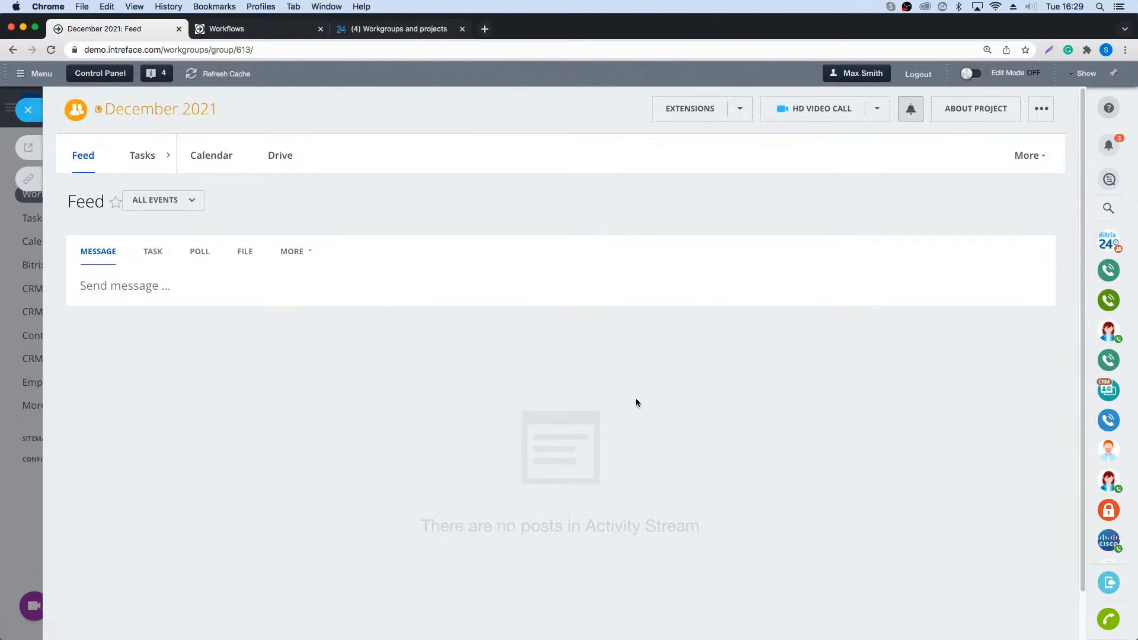
- Review the Scoping task in the December 2021 project's task list and close it
{"action": "left_click", "coordinate": [146, 157]}
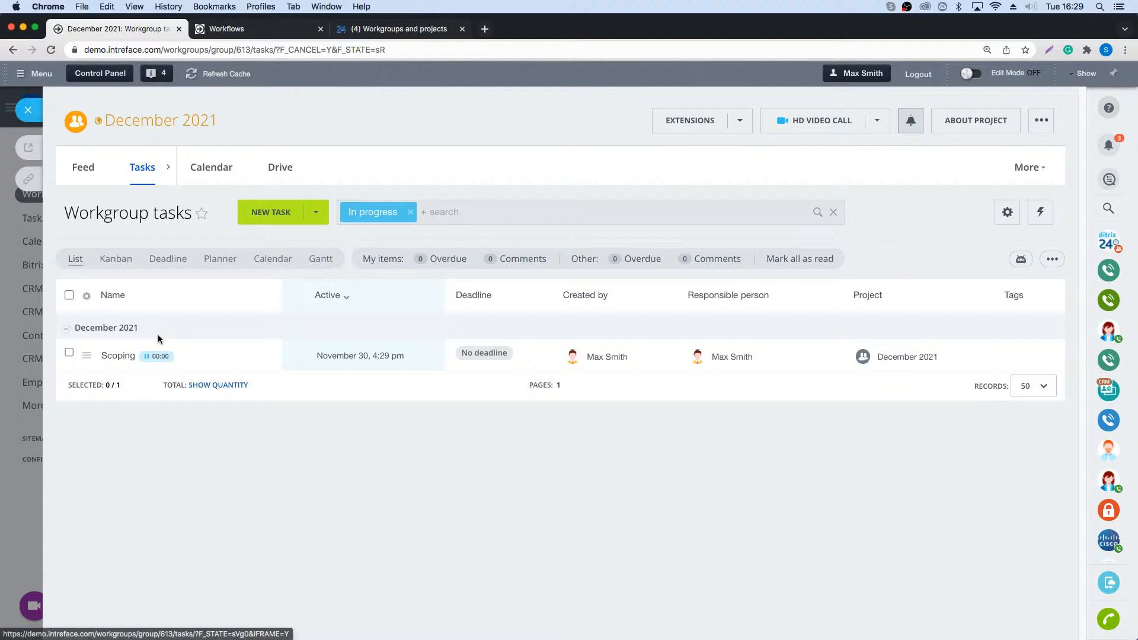
{"action": "left_click", "coordinate": [119, 356]}
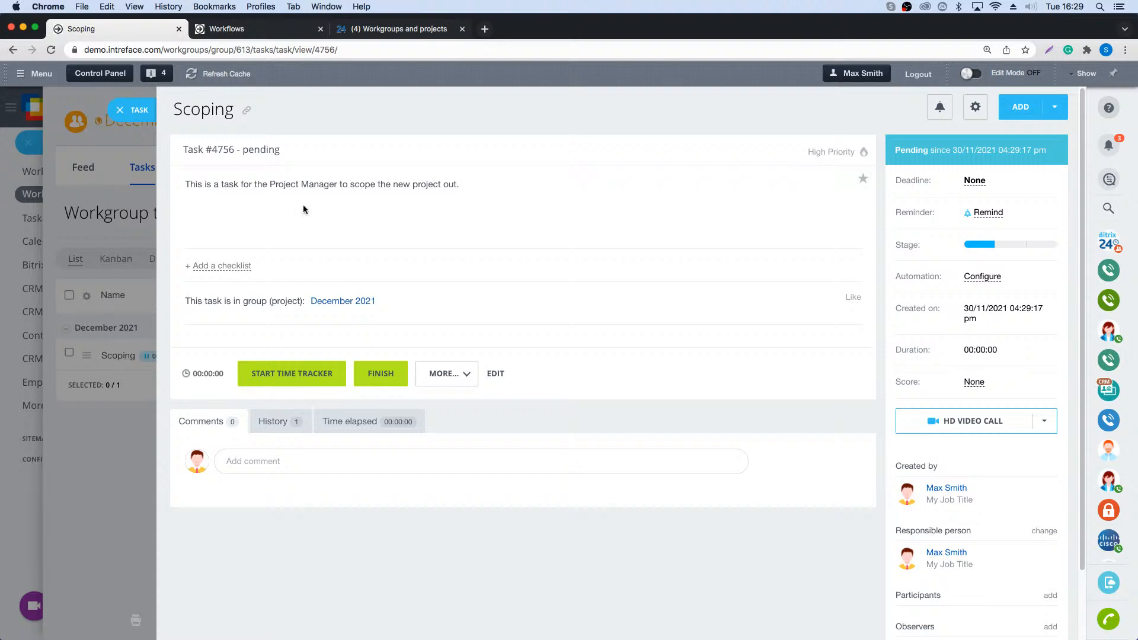
{"action": "left_click", "coordinate": [130, 110]}
- Switch to the Workflows page and open the New Project workflow's business process template for editing
{"action": "left_click", "coordinate": [250, 28]}
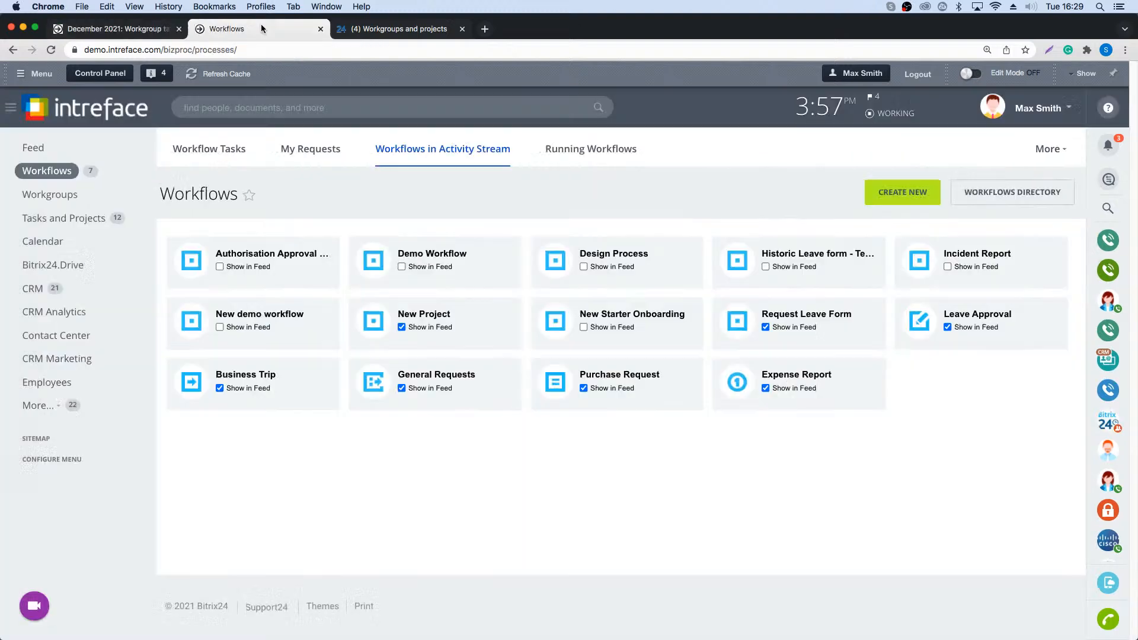
{"action": "left_click", "coordinate": [424, 315]}
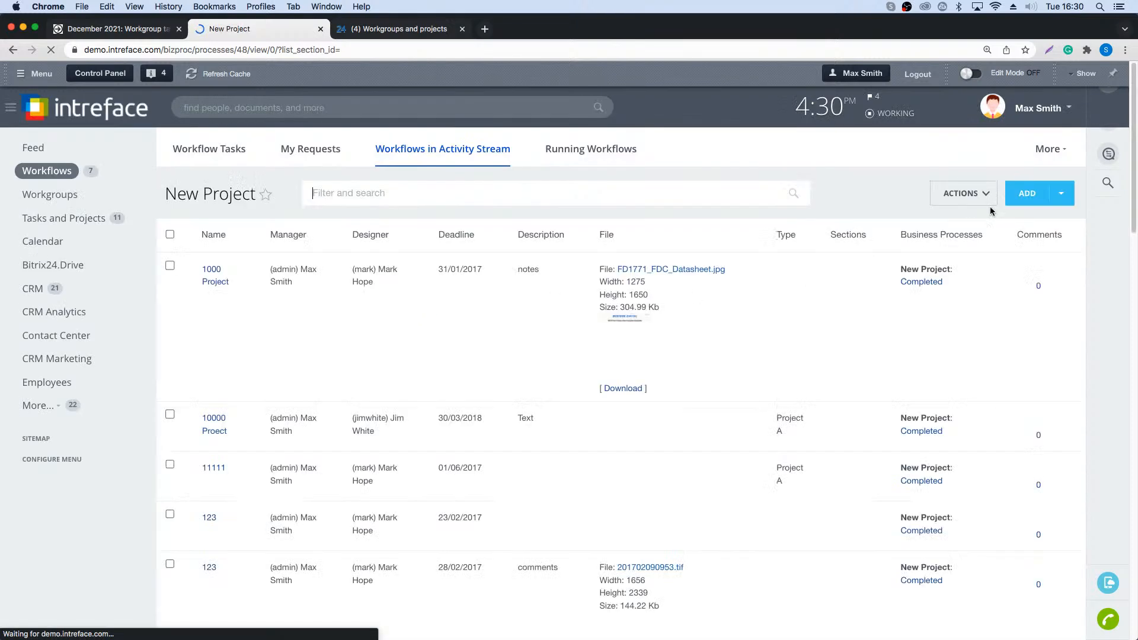
{"action": "left_click", "coordinate": [964, 193]}
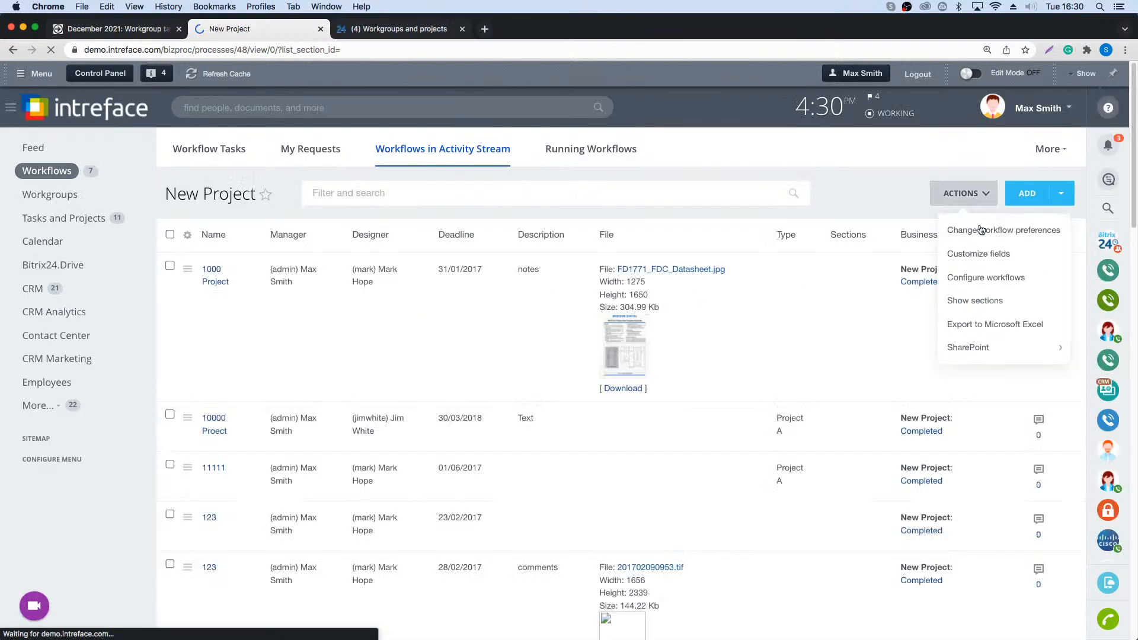
{"action": "left_click", "coordinate": [974, 278]}
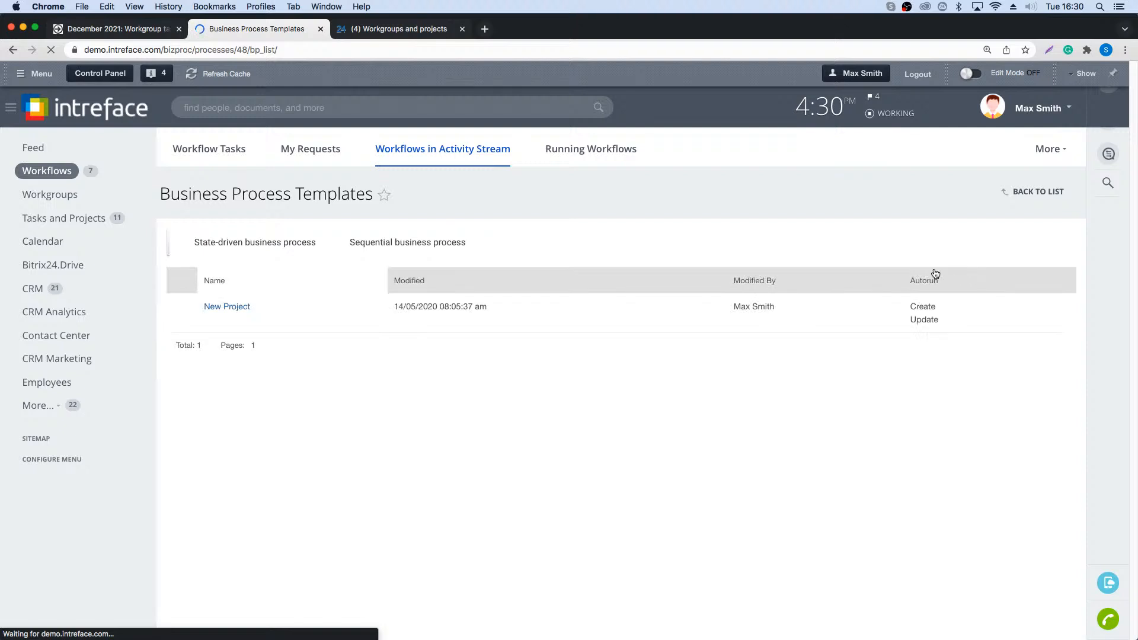
{"action": "left_click", "coordinate": [249, 310]}
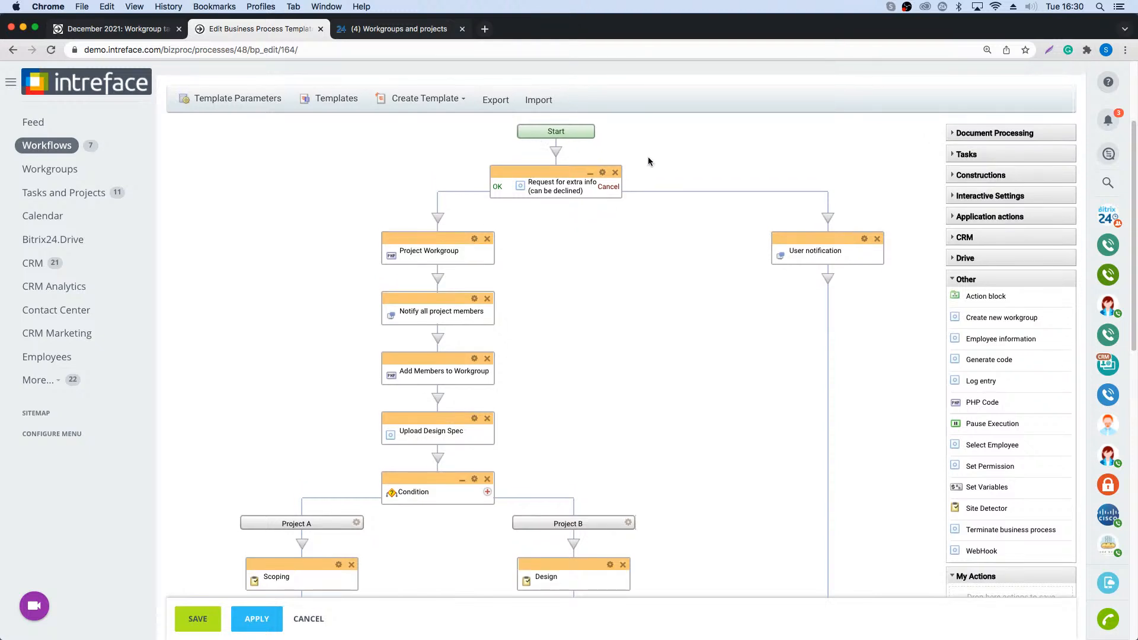
- Examine the Document Processing, Tasks and Constructions actions and the template's Project A and Project B branches, and close the Workflows page
{"action": "left_click", "coordinate": [966, 134]}
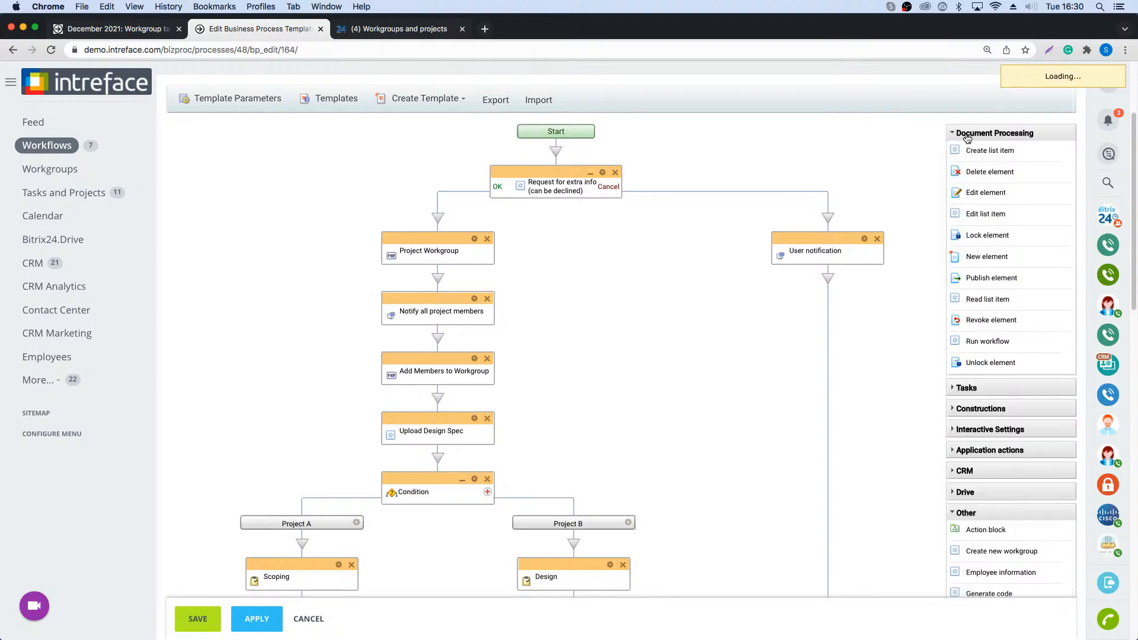
{"action": "left_click", "coordinate": [960, 387]}
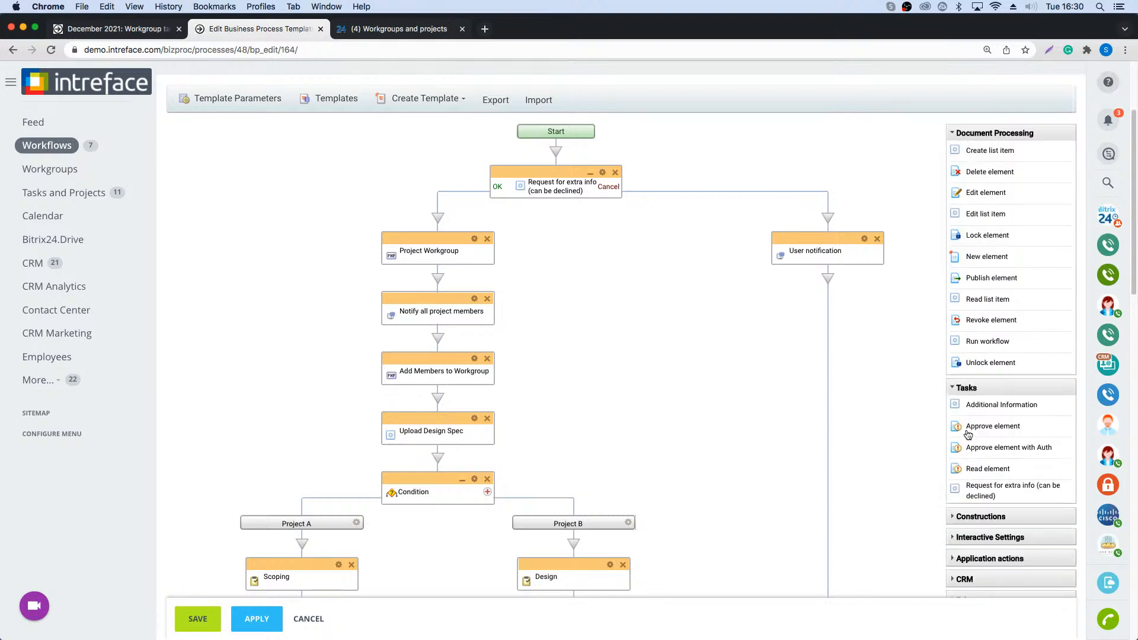
{"action": "left_click", "coordinate": [963, 517]}
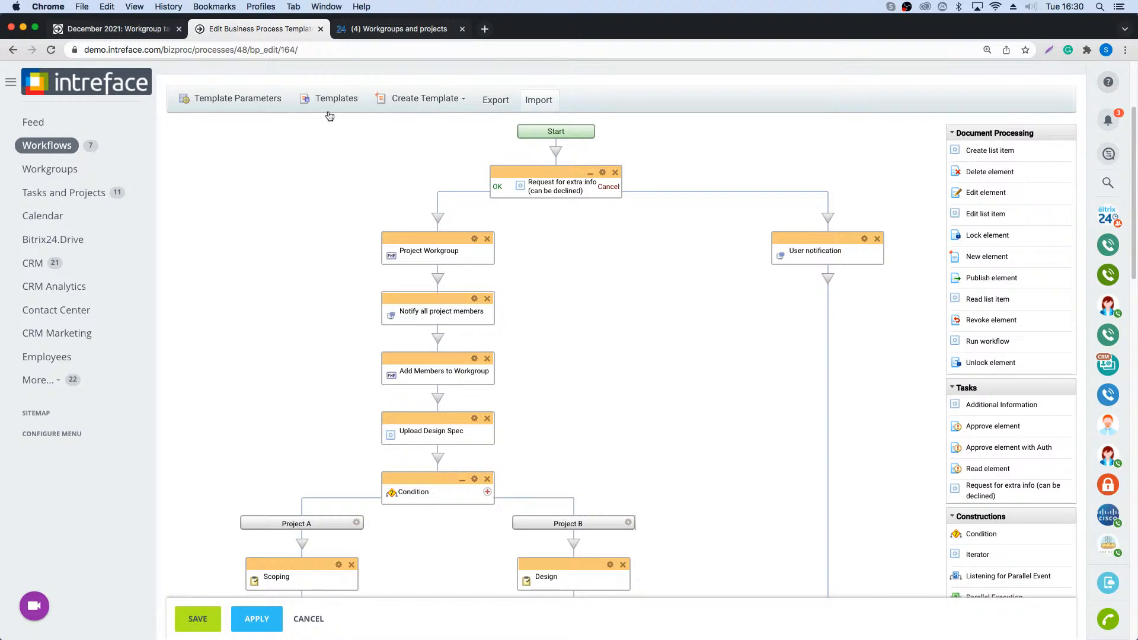
{"action": "scroll", "coordinate": [511, 364], "scroll_direction": "down", "scroll_amount": 2}
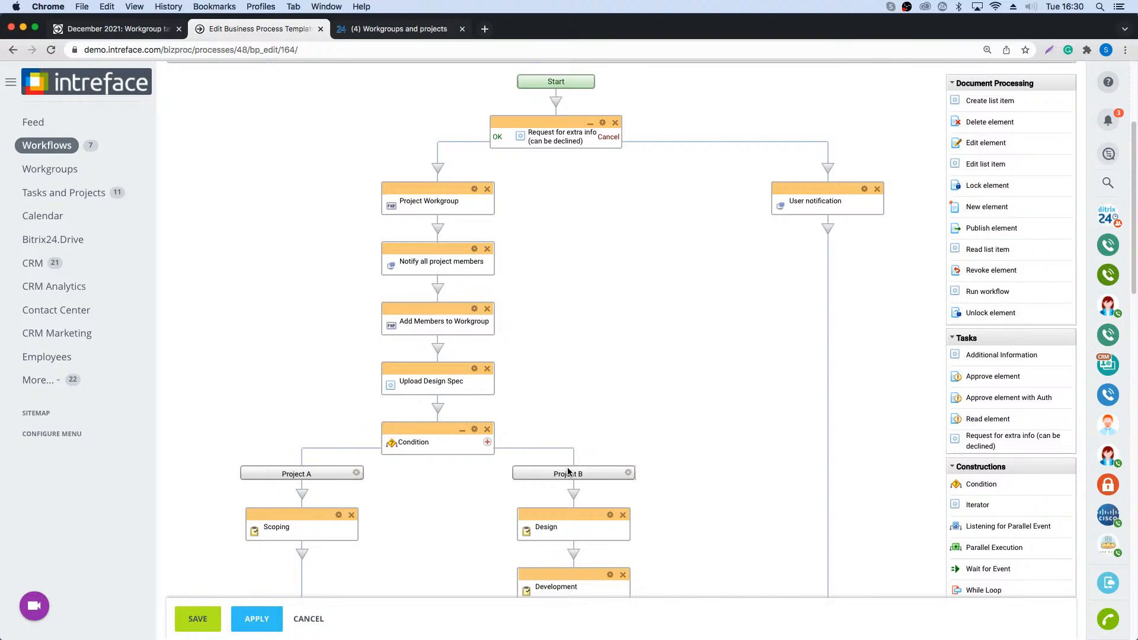
{"action": "scroll", "coordinate": [566, 473], "scroll_direction": "down", "scroll_amount": 2}
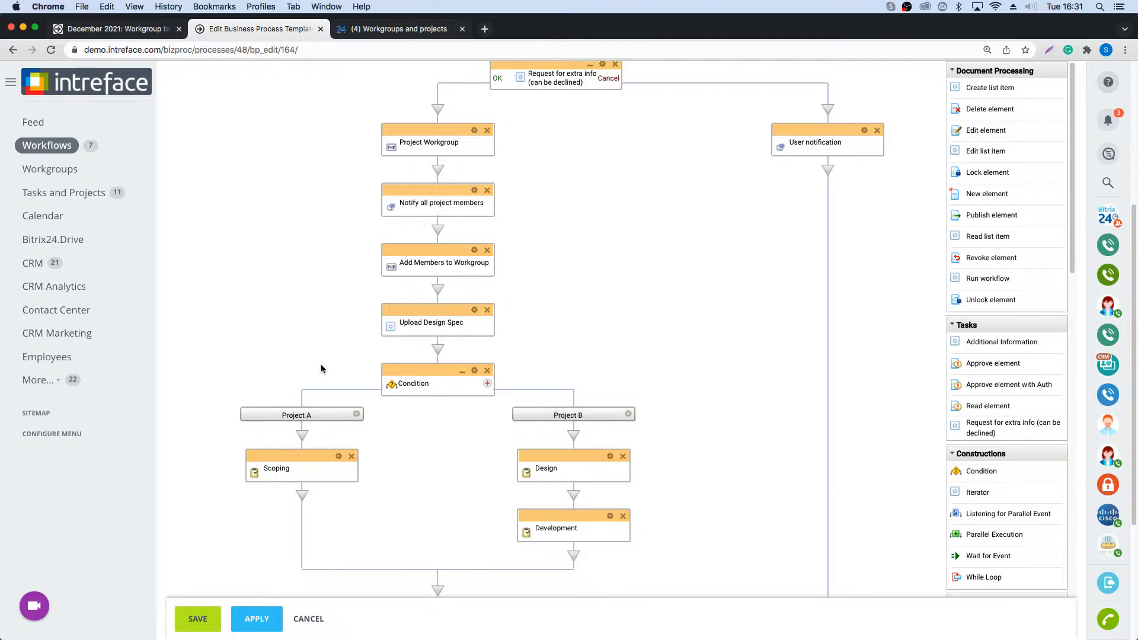
{"action": "scroll", "coordinate": [321, 366], "scroll_direction": "down", "scroll_amount": 2}
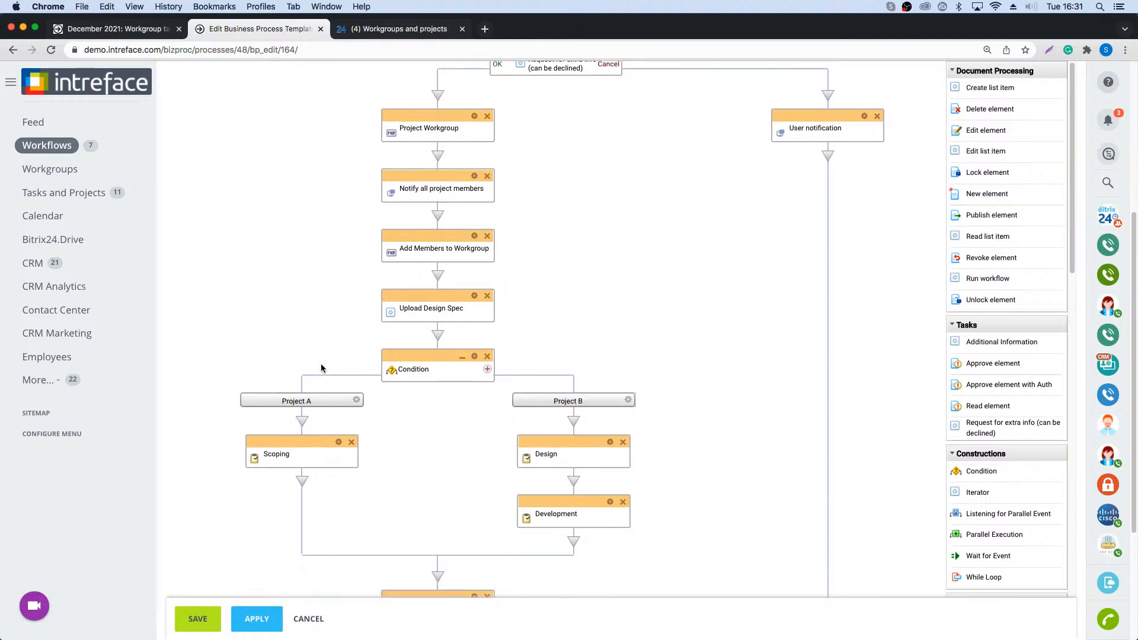
{"action": "left_click", "coordinate": [321, 29]}
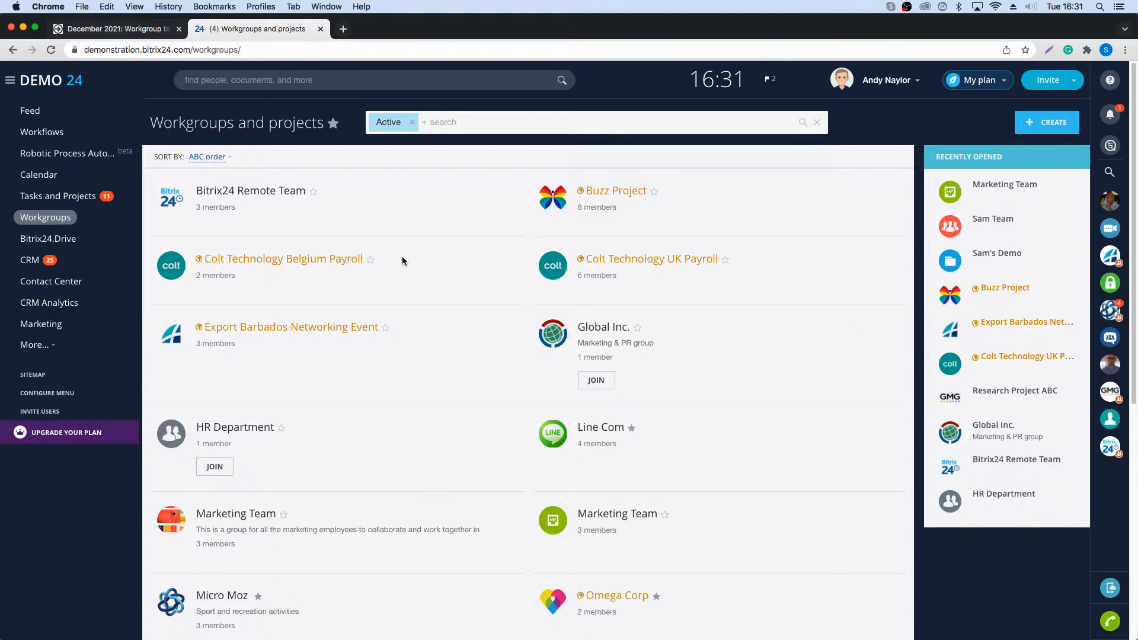
- Open the Colt Technology UK Payroll project, check its additional sections, and close it
{"action": "left_click", "coordinate": [613, 251]}
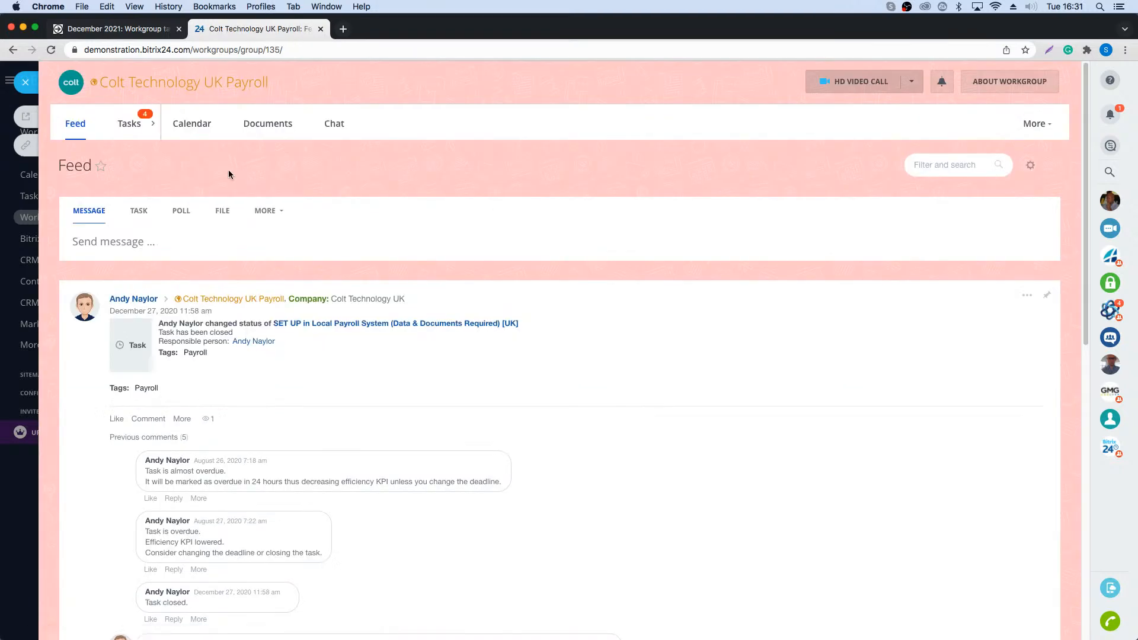
{"action": "left_click", "coordinate": [1055, 128]}
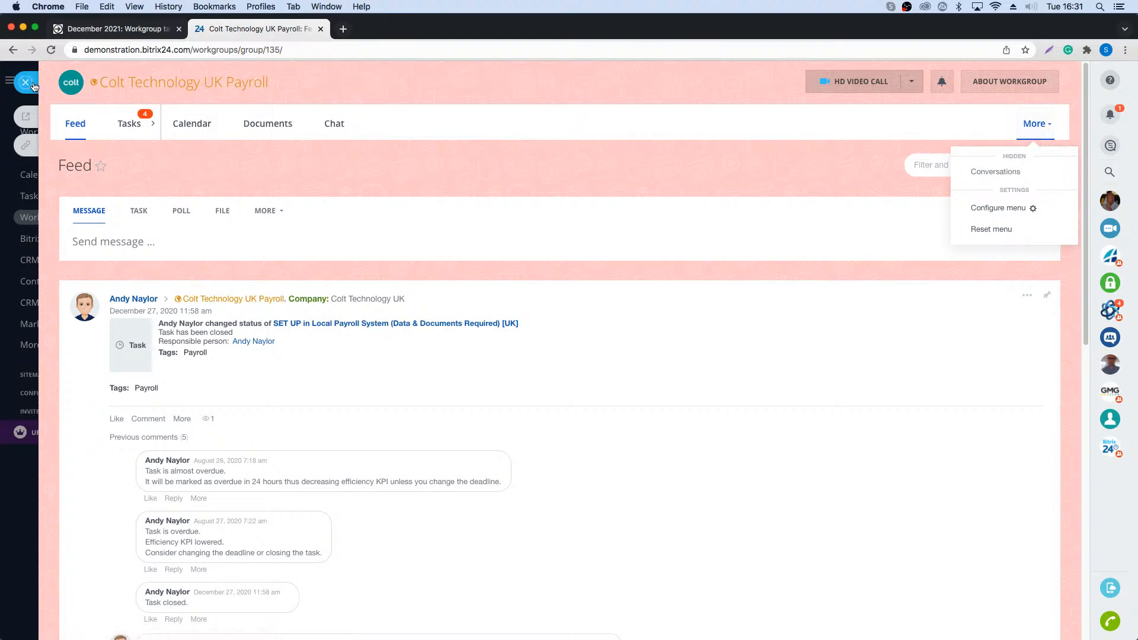
{"action": "left_click", "coordinate": [32, 86]}
- Open the Marketing Team scrum project from the Scrum list in Tasks and Projects
{"action": "left_click", "coordinate": [53, 198]}
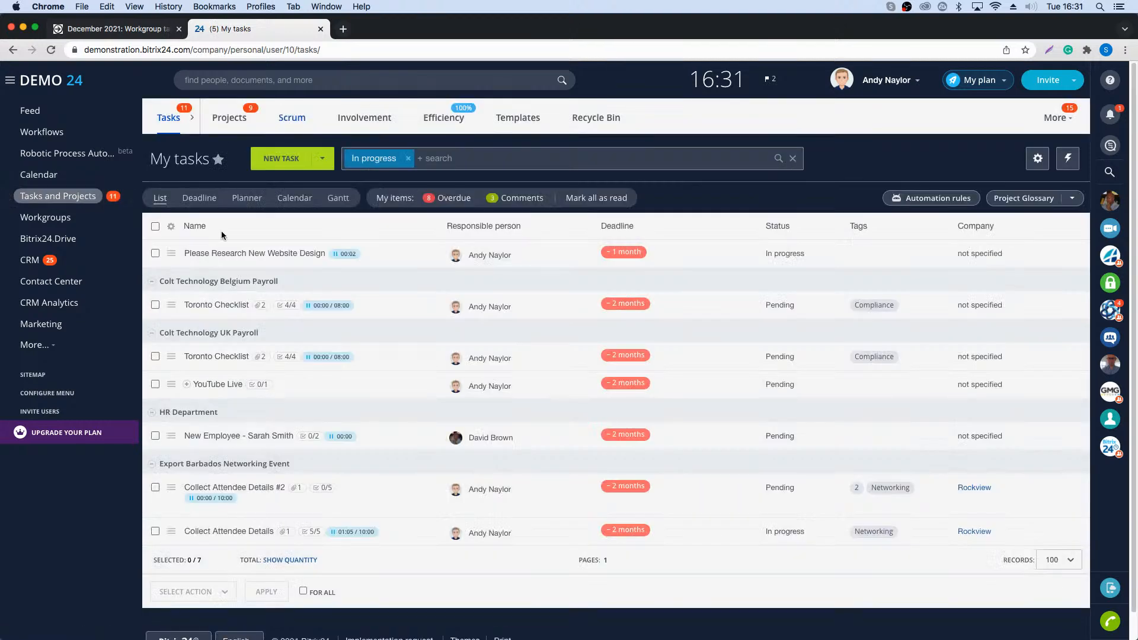
{"action": "left_click", "coordinate": [288, 120]}
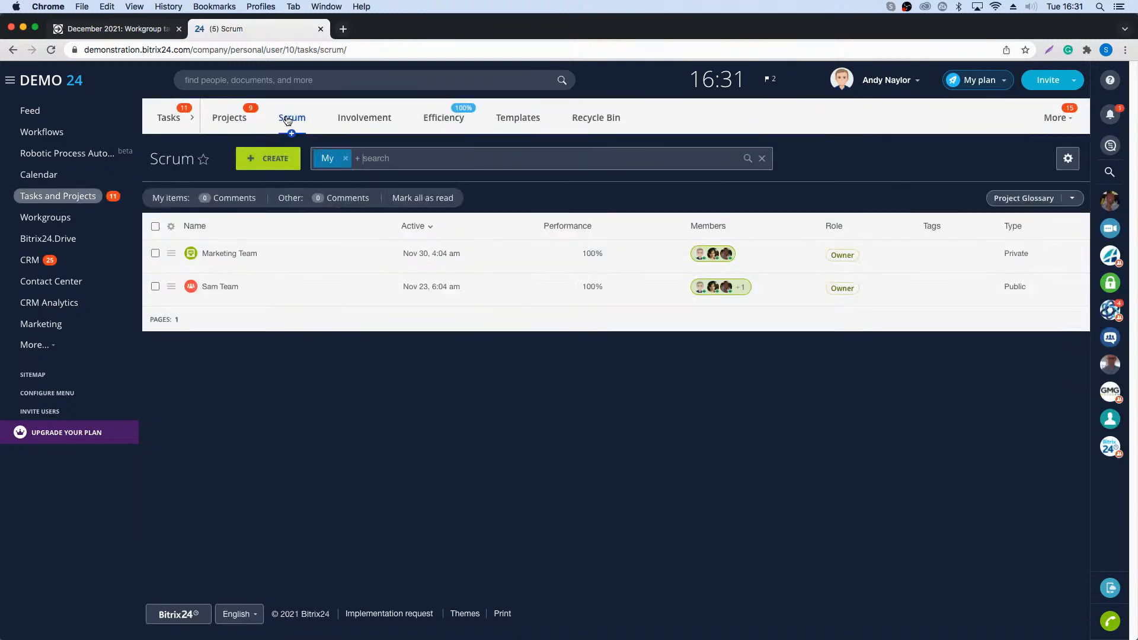
{"action": "left_click", "coordinate": [238, 255]}
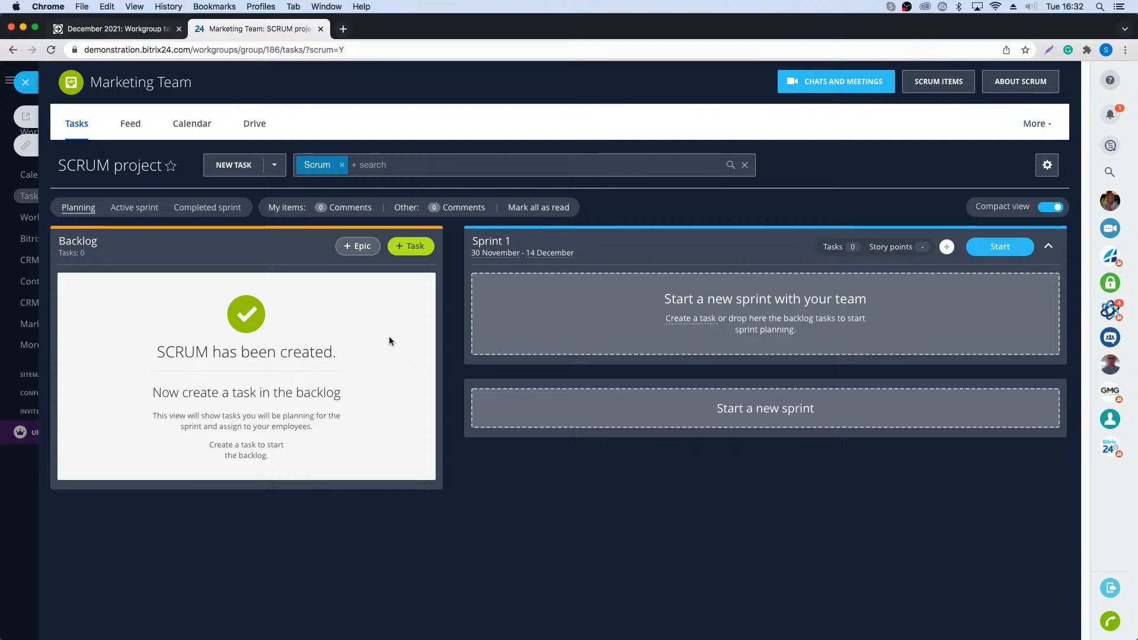
- Preview task entry in the backlog and Sprint 1 and the sprint's name and end date editing, and return to the December 2021 project
{"action": "left_click", "coordinate": [410, 248]}
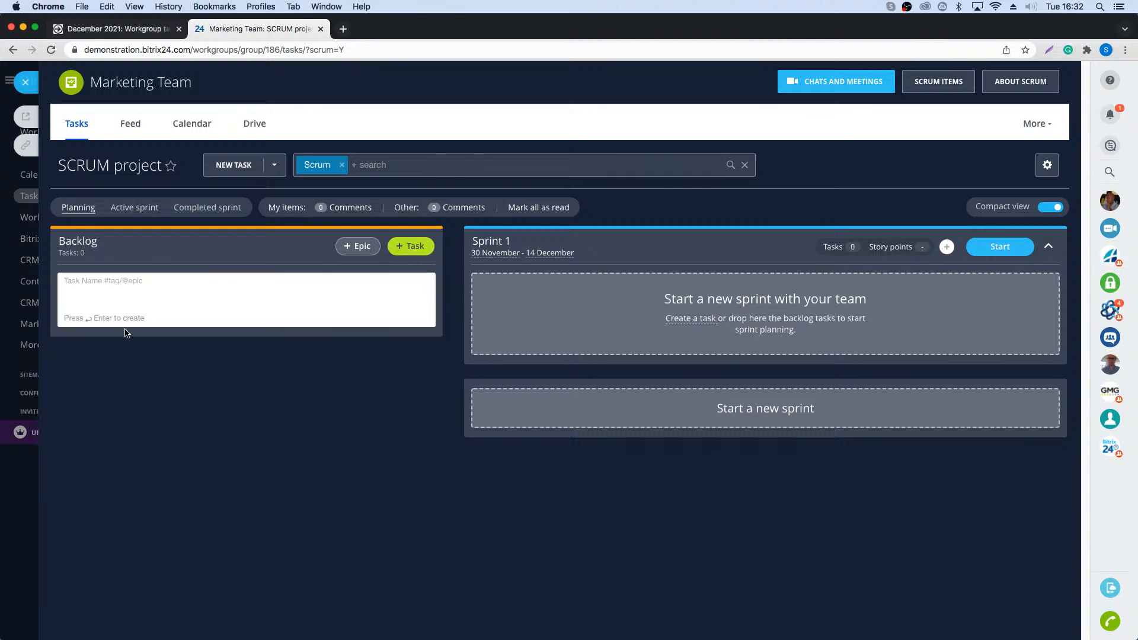
{"action": "left_click", "coordinate": [682, 319]}
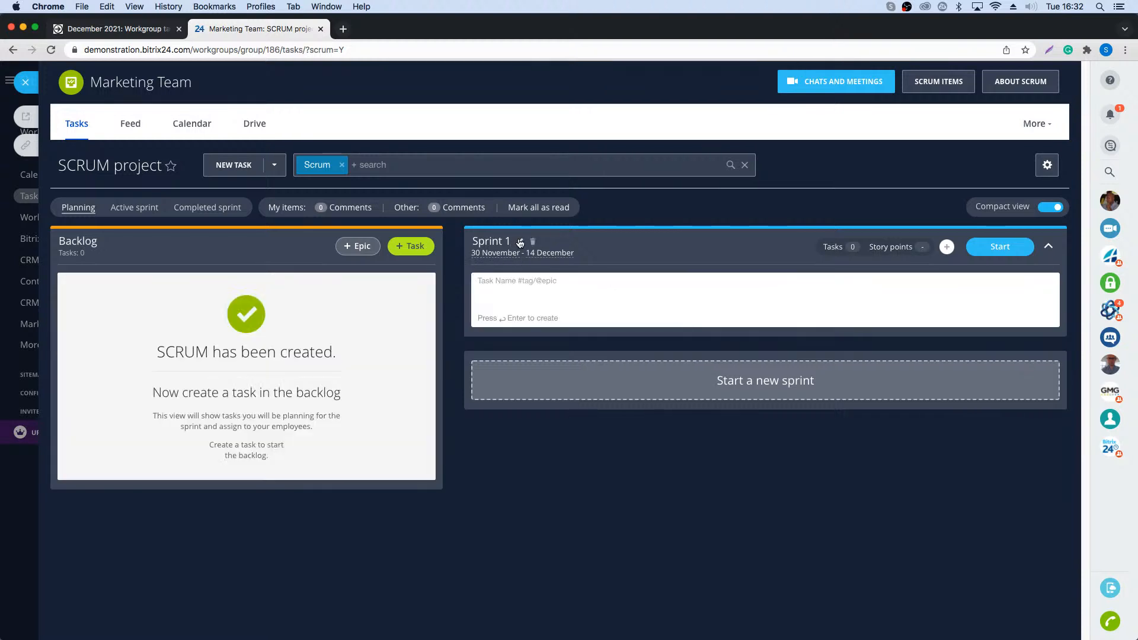
{"action": "left_click", "coordinate": [519, 240]}
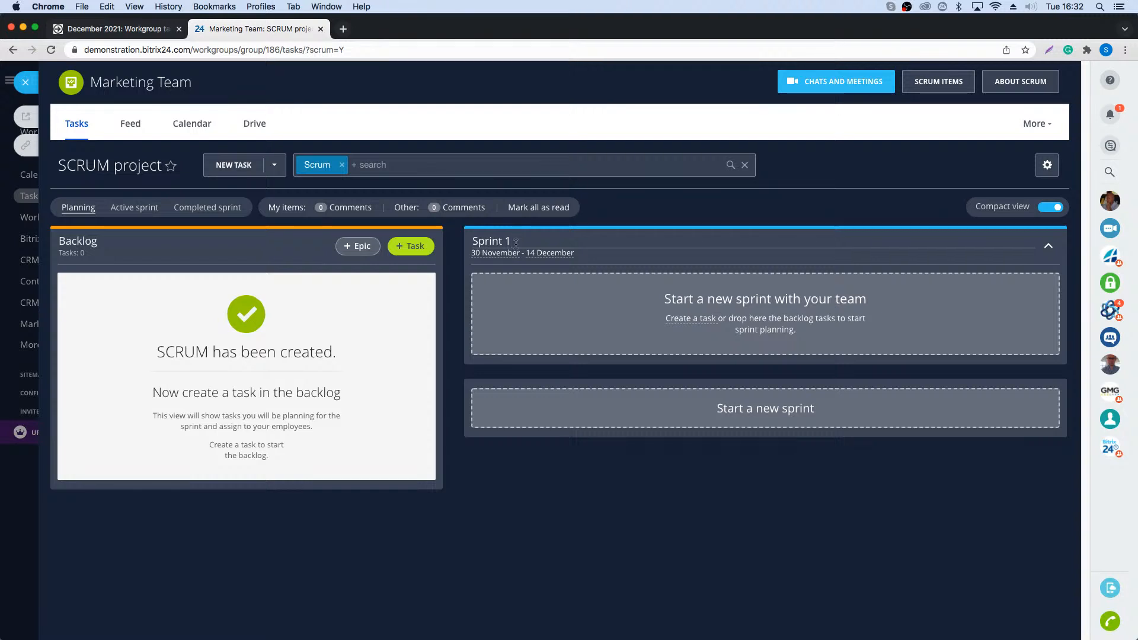
{"action": "left_click", "coordinate": [552, 257]}
{"action": "left_click", "coordinate": [551, 257]}
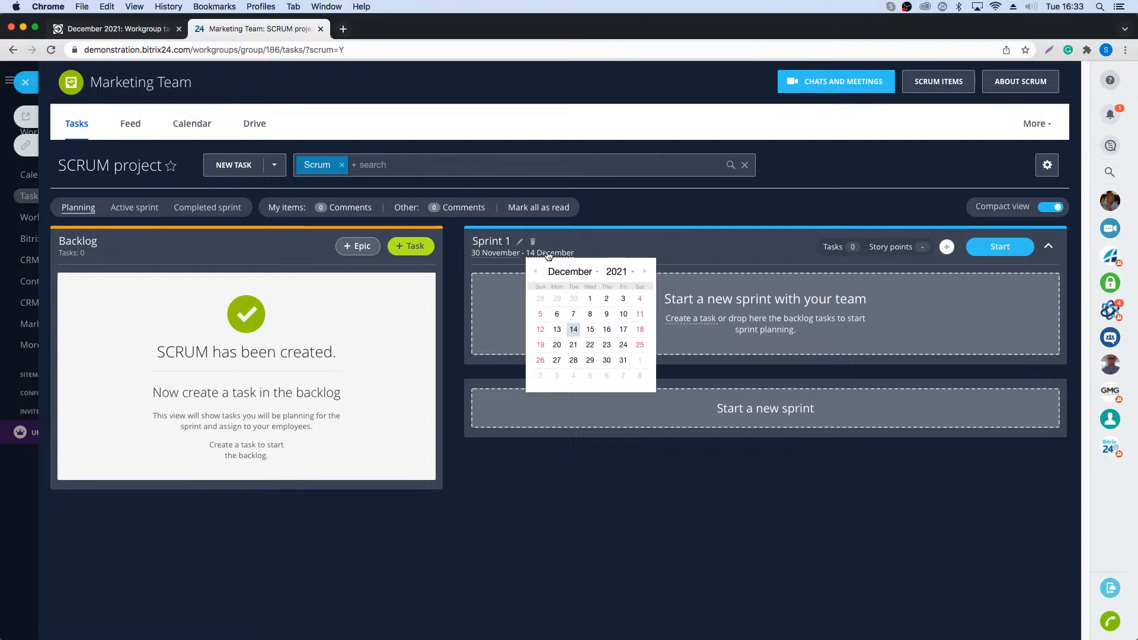
{"action": "left_click", "coordinate": [120, 27]}
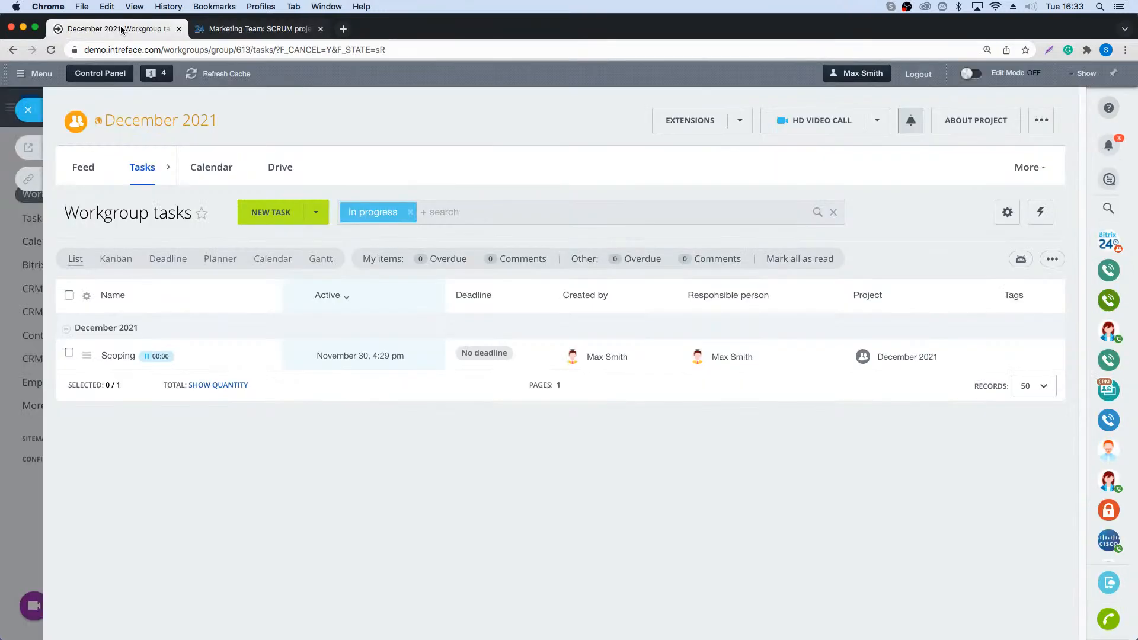
- Close the December 2021 project and open the task automation rules for the Biz Tech Project from Tasks and Projects
{"action": "left_click", "coordinate": [29, 110]}
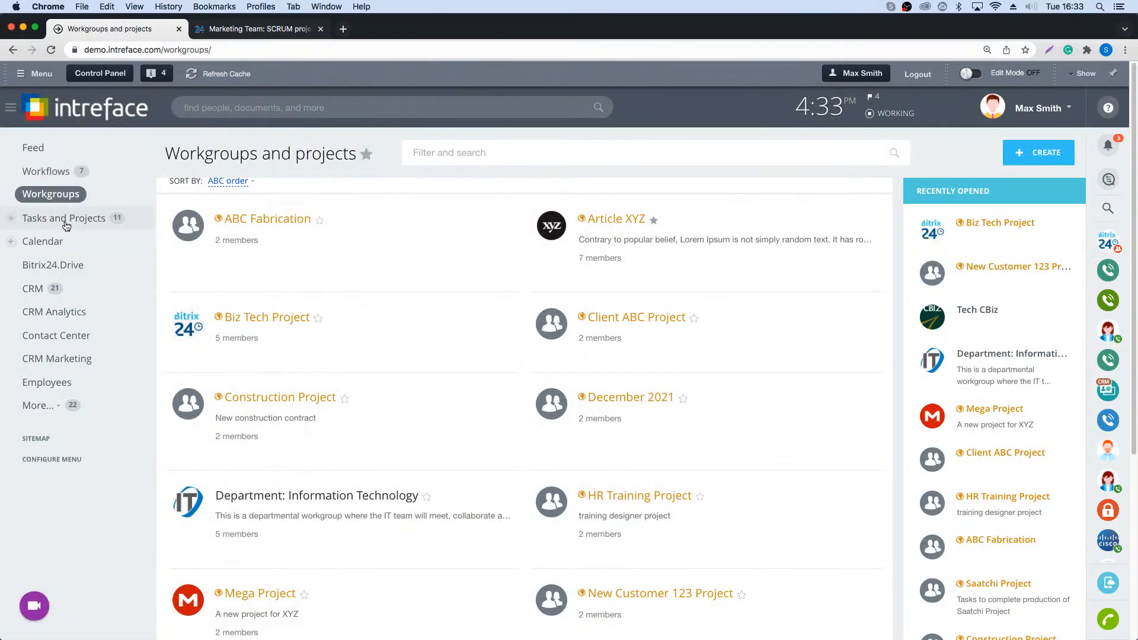
{"action": "left_click", "coordinate": [65, 221]}
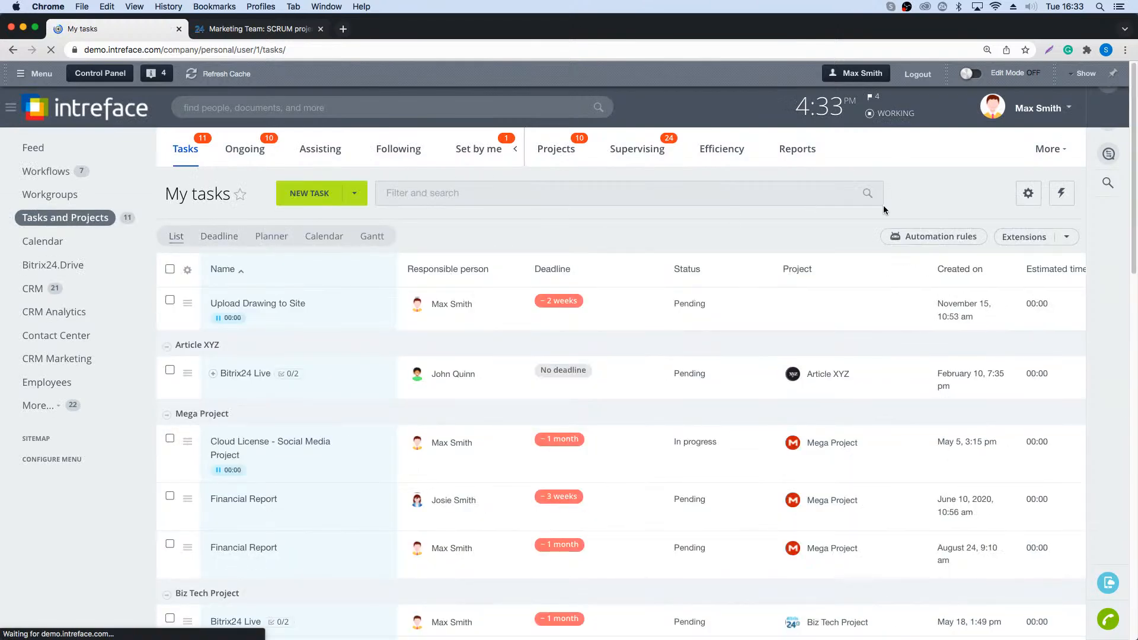
{"action": "left_click", "coordinate": [928, 236]}
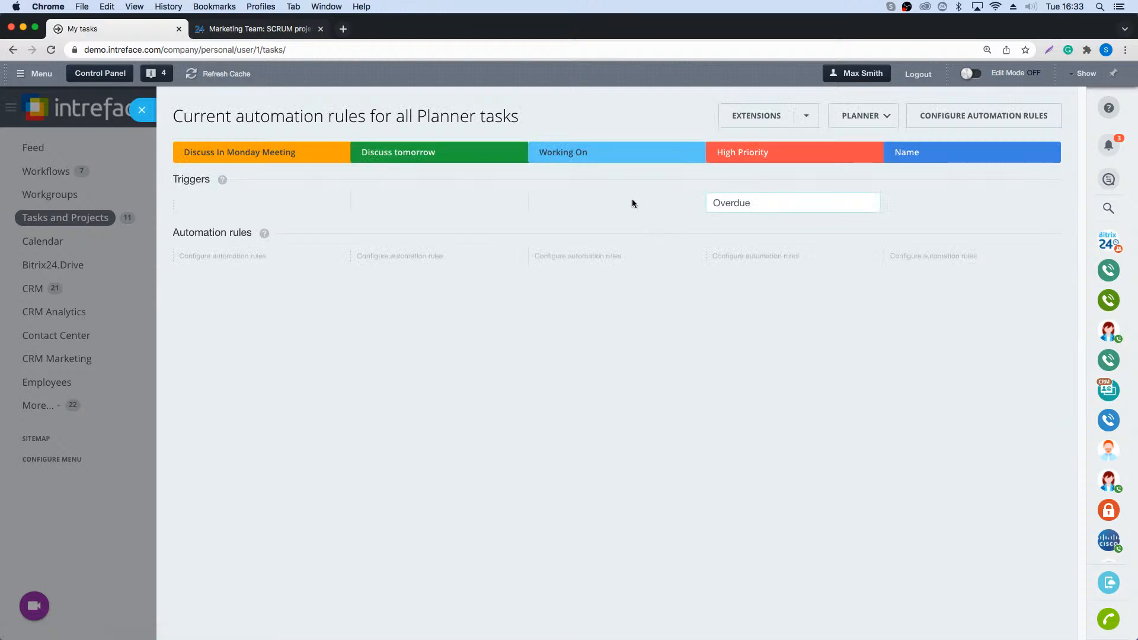
{"action": "left_click", "coordinate": [876, 117]}
{"action": "mouse_move", "coordinate": [864, 152]}
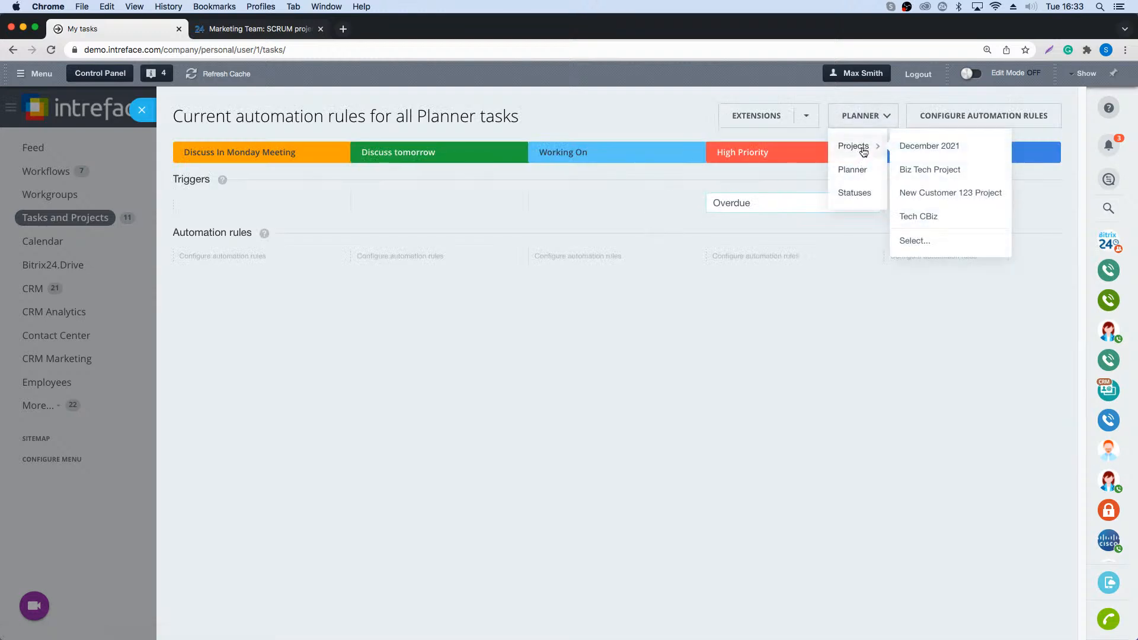
{"action": "left_click", "coordinate": [920, 168]}
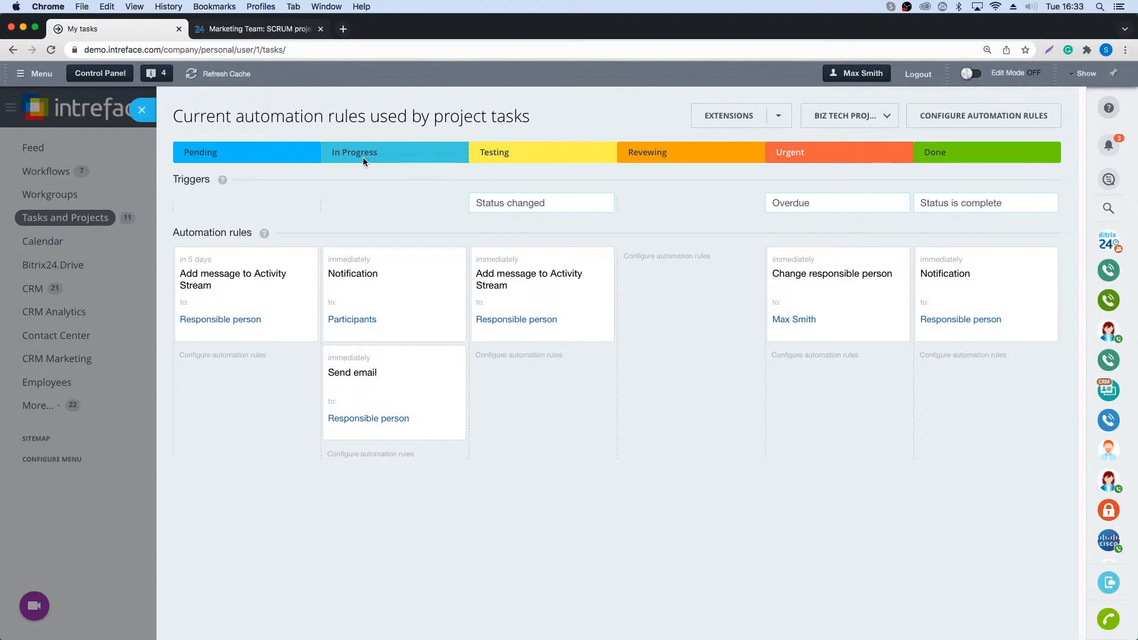
- Examine the Biz Tech Project's task stages from Pending to Done with their triggers and automation rules
{"action": "left_click_drag", "start_coordinate": [261, 152], "coordinate": [972, 162]}
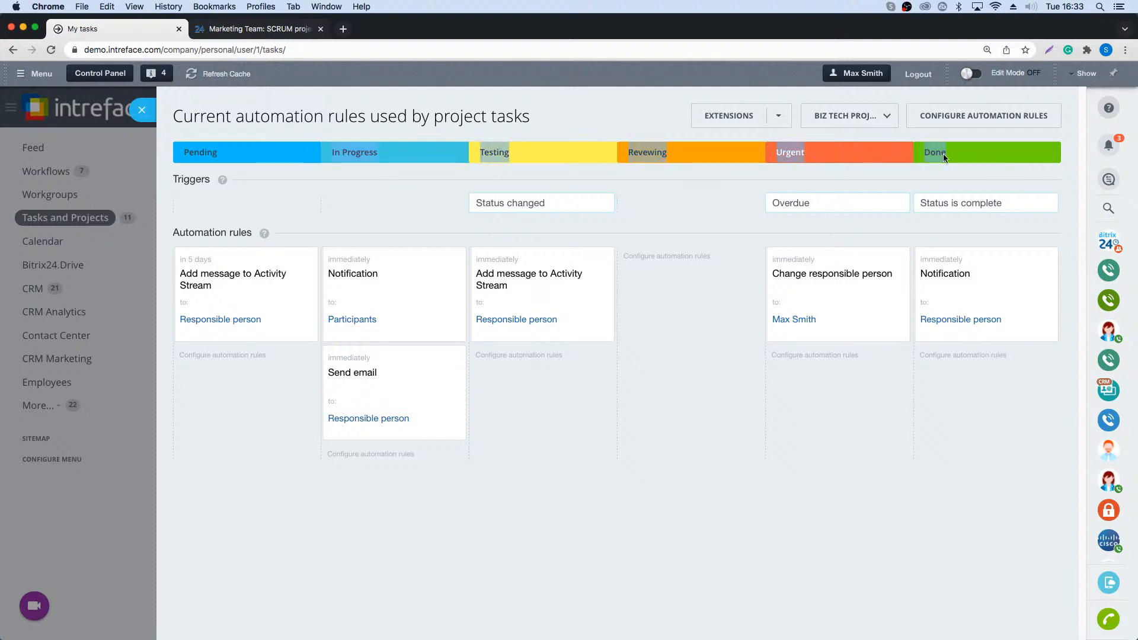
{"action": "left_click", "coordinate": [582, 115]}
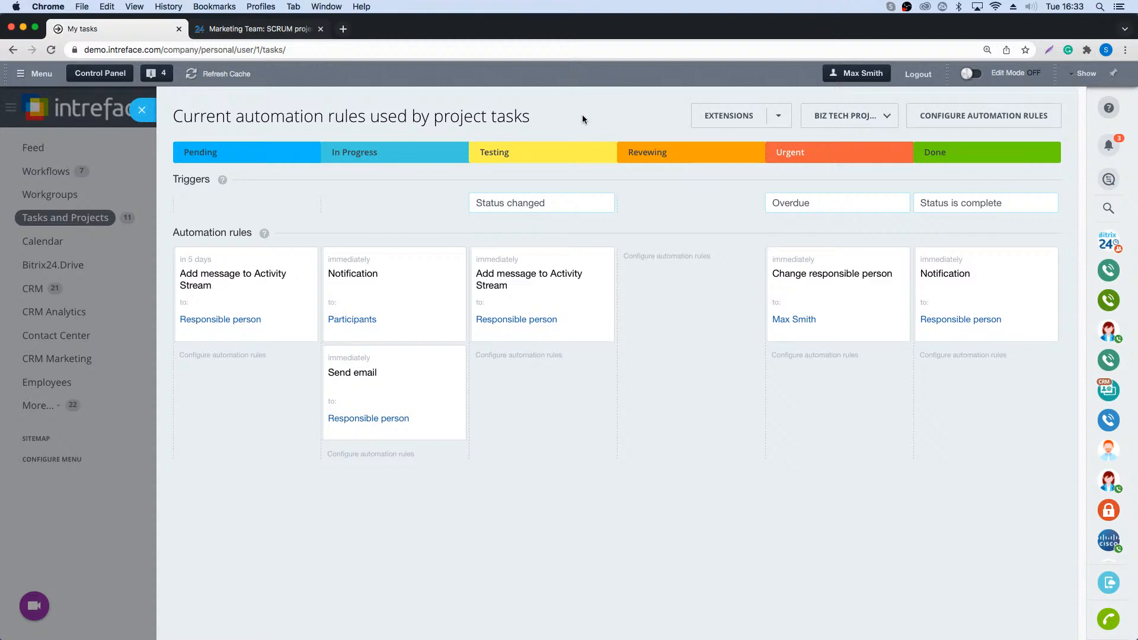
{"action": "mouse_move", "coordinate": [223, 181]}
{"action": "left_click_drag", "start_coordinate": [808, 157], "coordinate": [775, 160]}
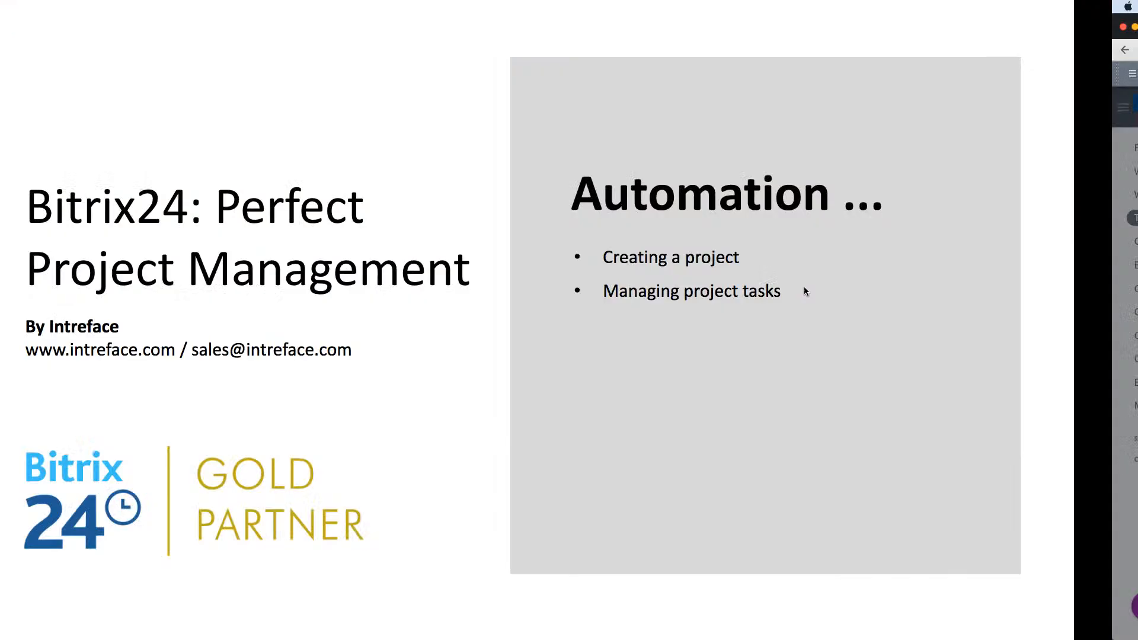
{"action": "left_click", "coordinate": [1030, 292]}
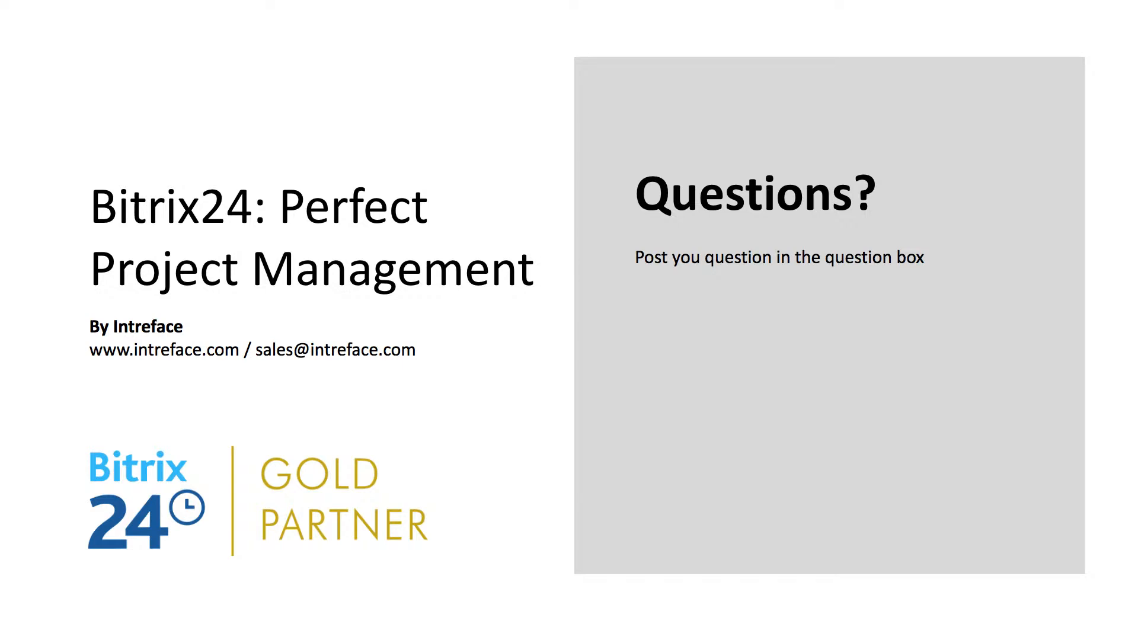
{"action": "left_click", "coordinate": [1034, 282]}
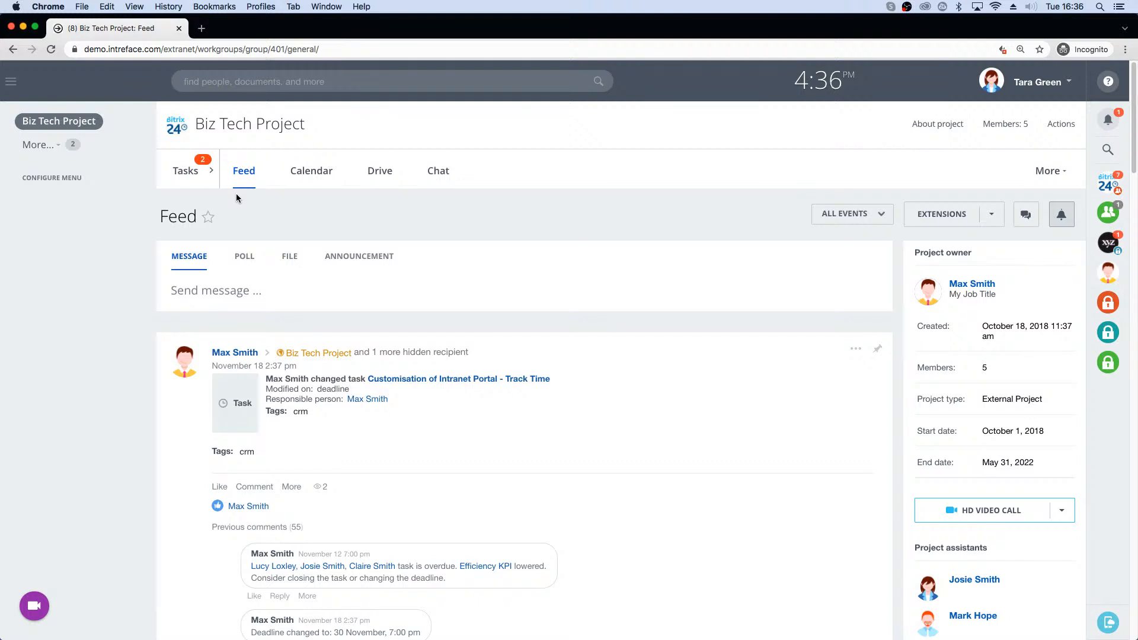
- In the extranet Biz Tech Project, filter the tasks to own items with new comments and open the 1.1 Follow Up - Training Feedback task
{"action": "left_click", "coordinate": [189, 173]}
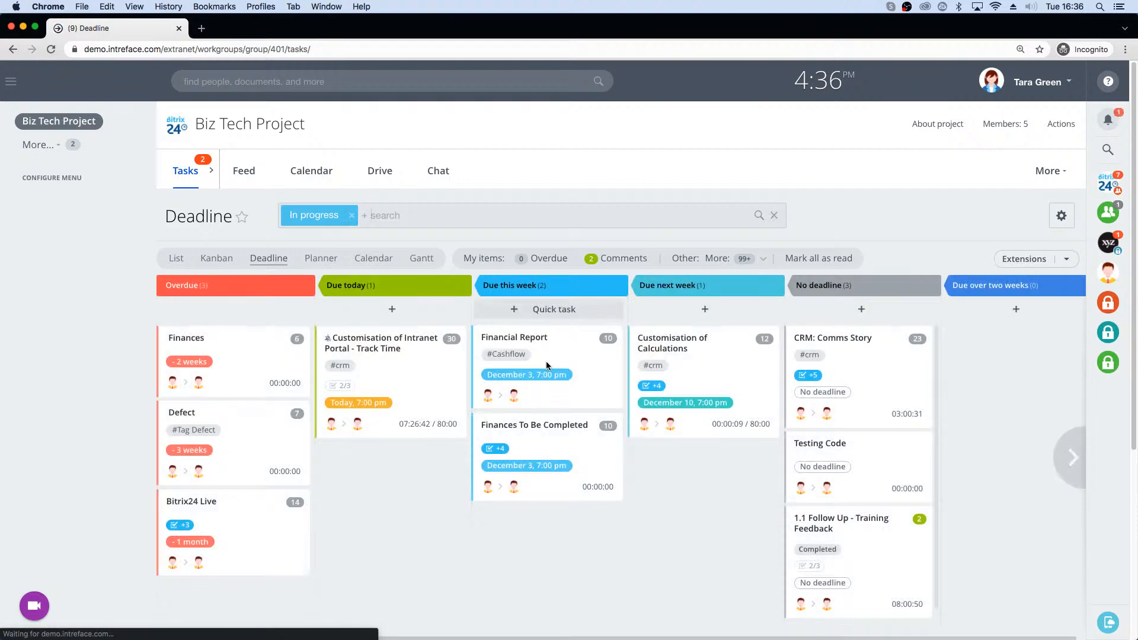
{"action": "left_click", "coordinate": [613, 263]}
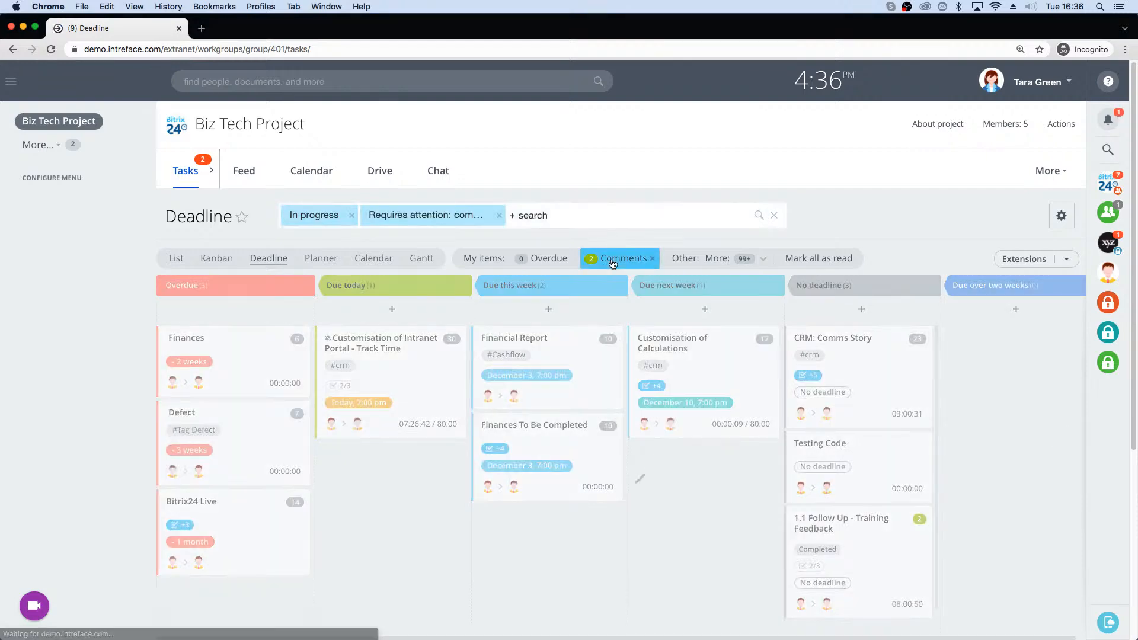
{"action": "left_click", "coordinate": [864, 347]}
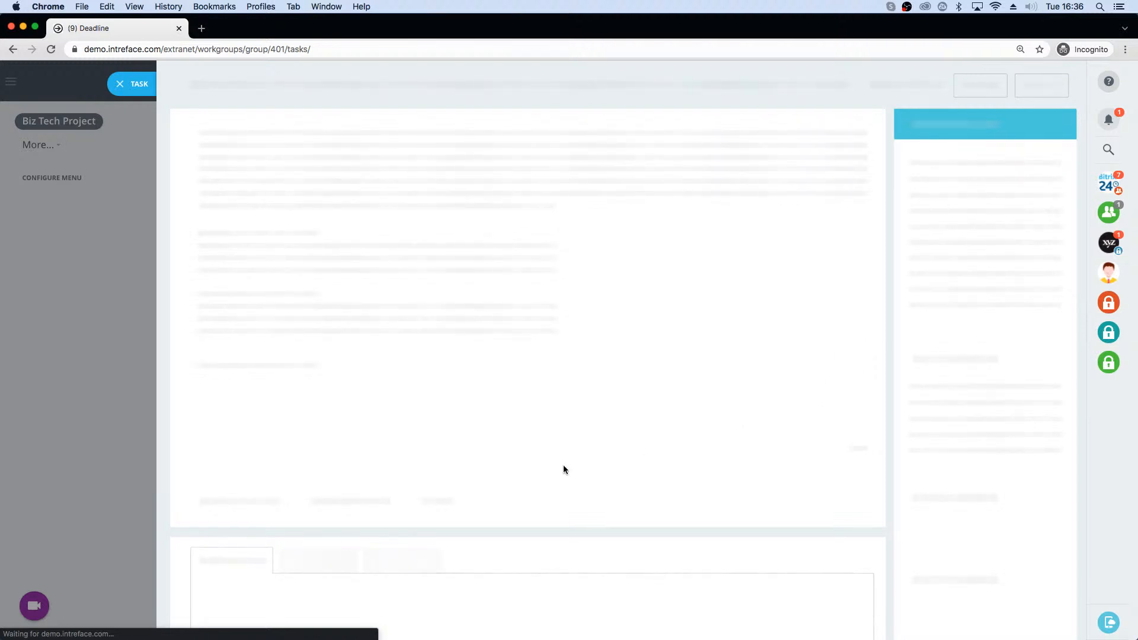
- Post the comment "great work everyone" on the training feedback task and close the task
{"action": "scroll", "coordinate": [548, 465], "scroll_direction": "down", "scroll_amount": 6}
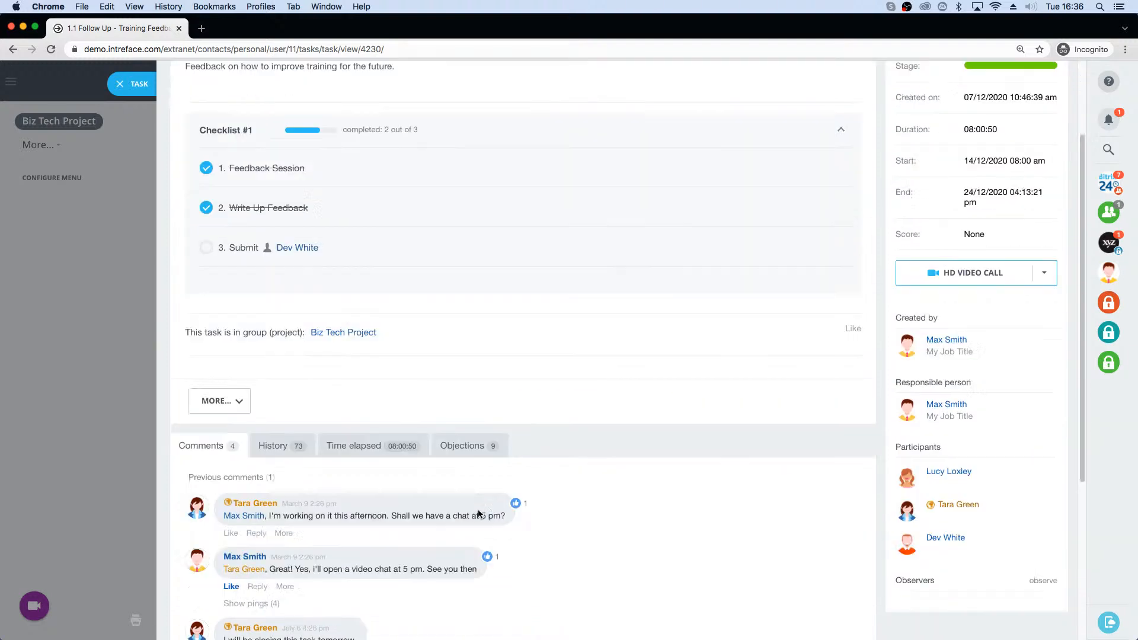
{"action": "left_click", "coordinate": [329, 540]}
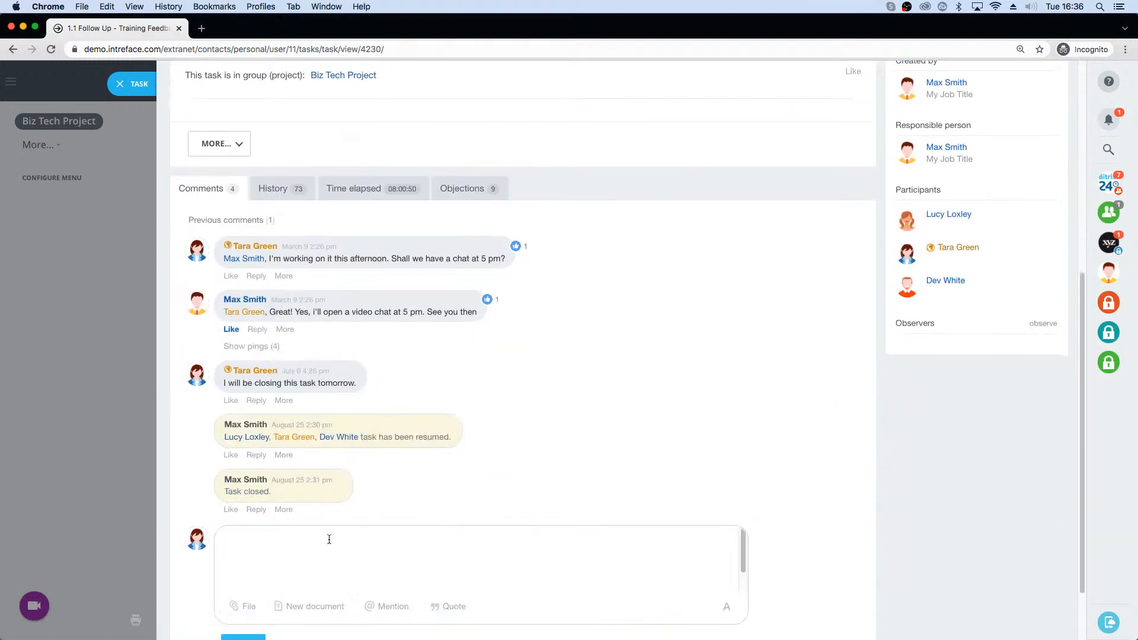
{"action": "type", "text": "great "}
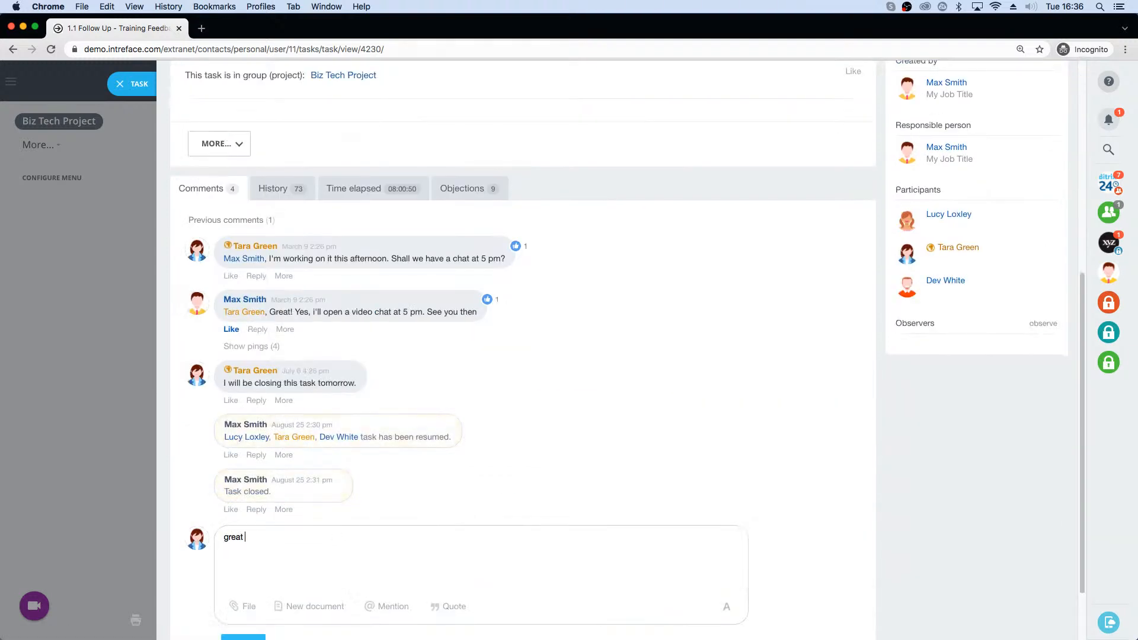
{"action": "type", "text": "work everyone"}
{"action": "scroll", "coordinate": [216, 554], "scroll_direction": "down", "scroll_amount": 2}
{"action": "left_click", "coordinate": [243, 568]}
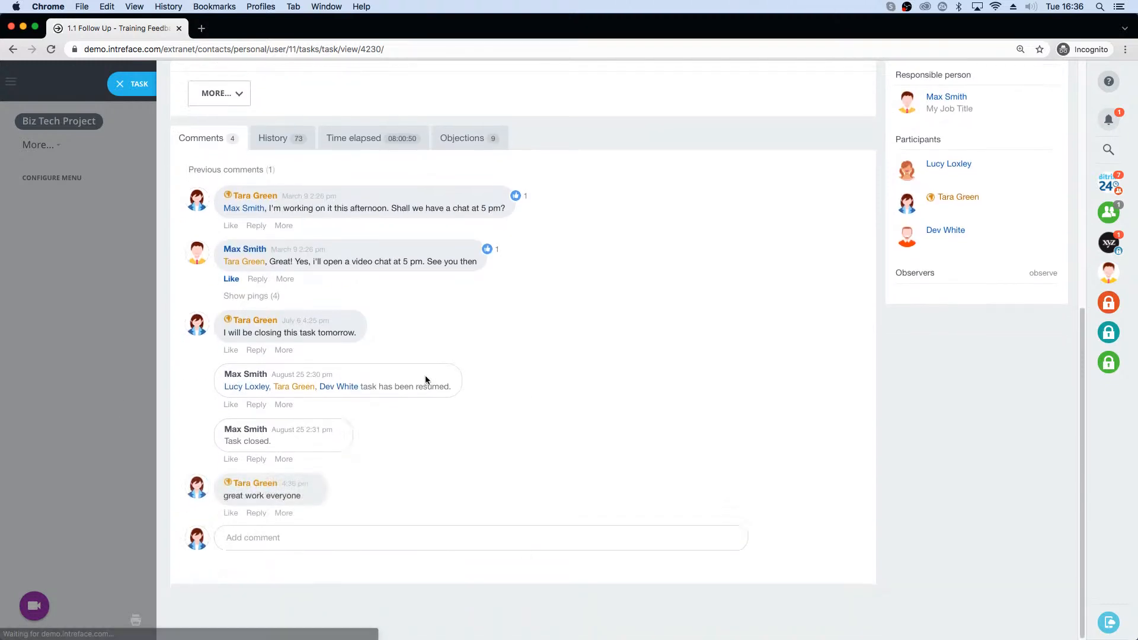
{"action": "scroll", "coordinate": [454, 375], "scroll_direction": "up", "scroll_amount": 5}
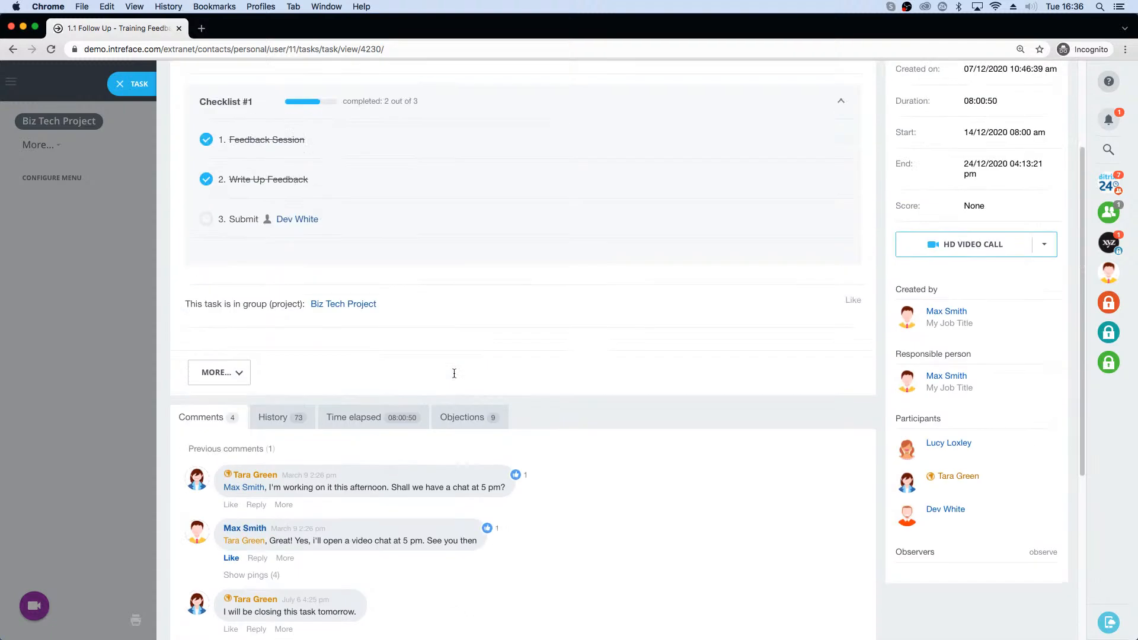
{"action": "scroll", "coordinate": [455, 373], "scroll_direction": "up", "scroll_amount": 4}
{"action": "left_click", "coordinate": [120, 83]}
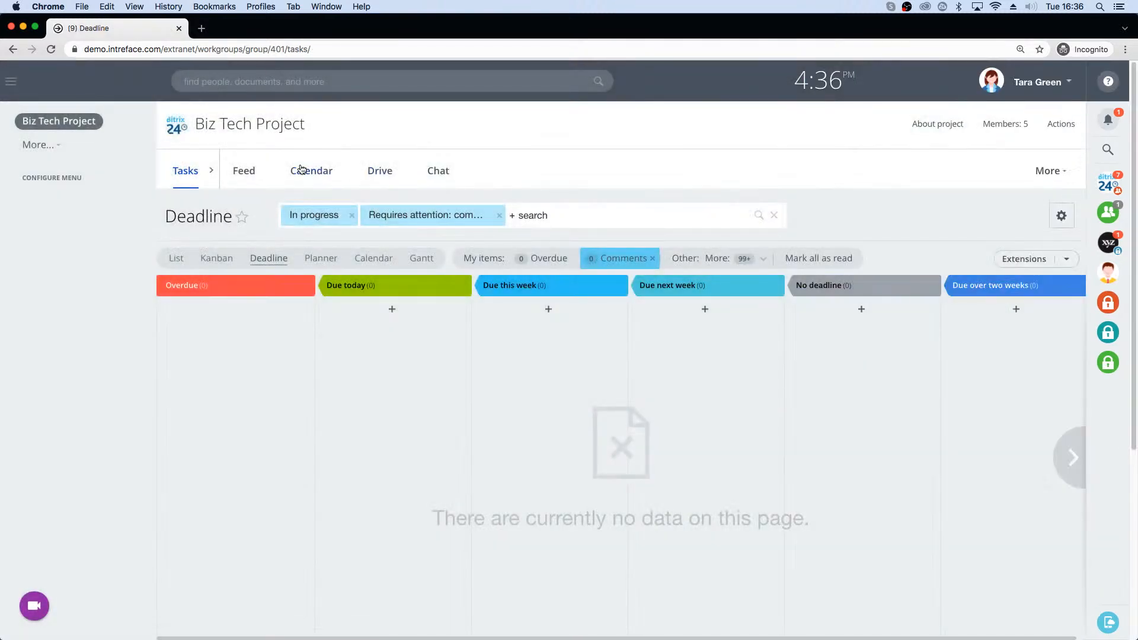
- View the Biz Tech Project's Drive files as the extranet user and close the Drive
{"action": "left_click", "coordinate": [375, 171]}
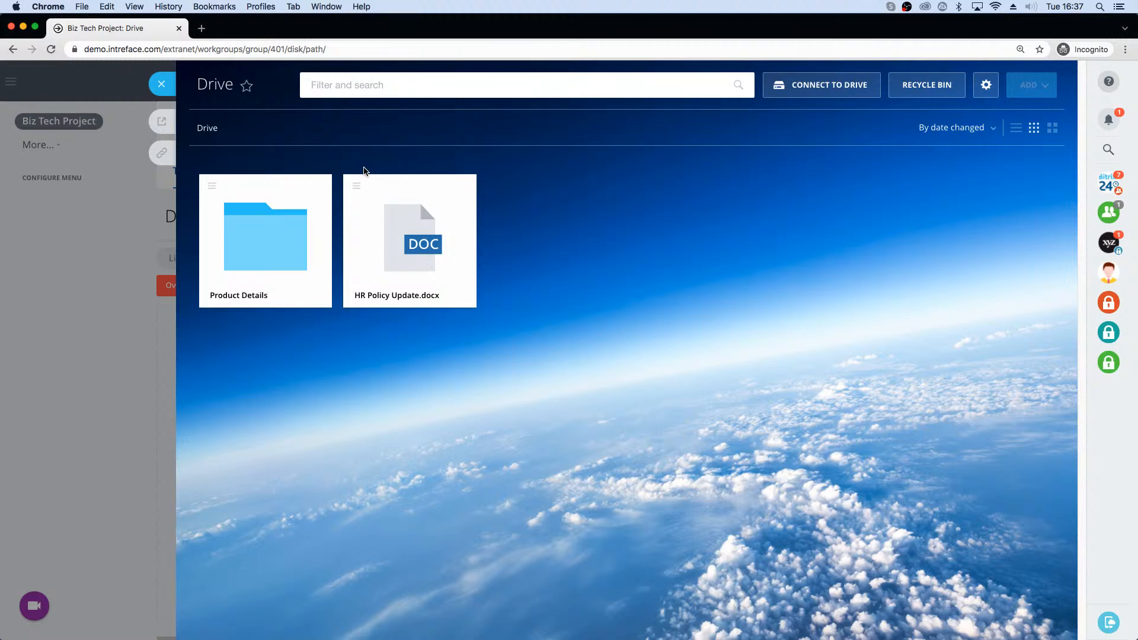
{"action": "left_click", "coordinate": [161, 84]}
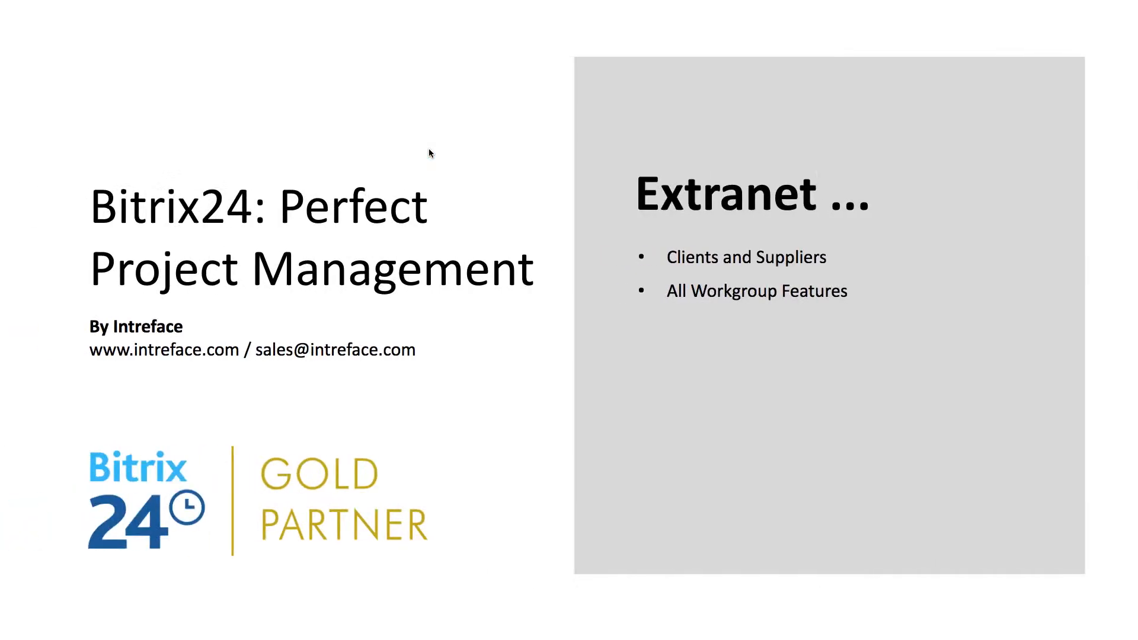
{"action": "key", "text": "Right"}
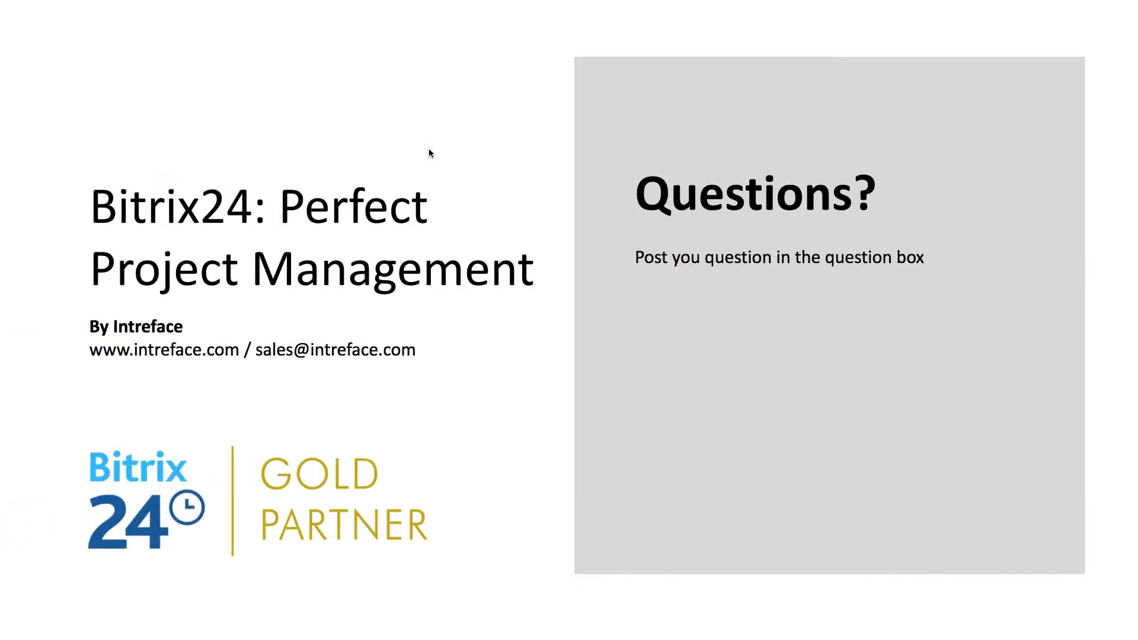
{"action": "key", "text": "Right"}
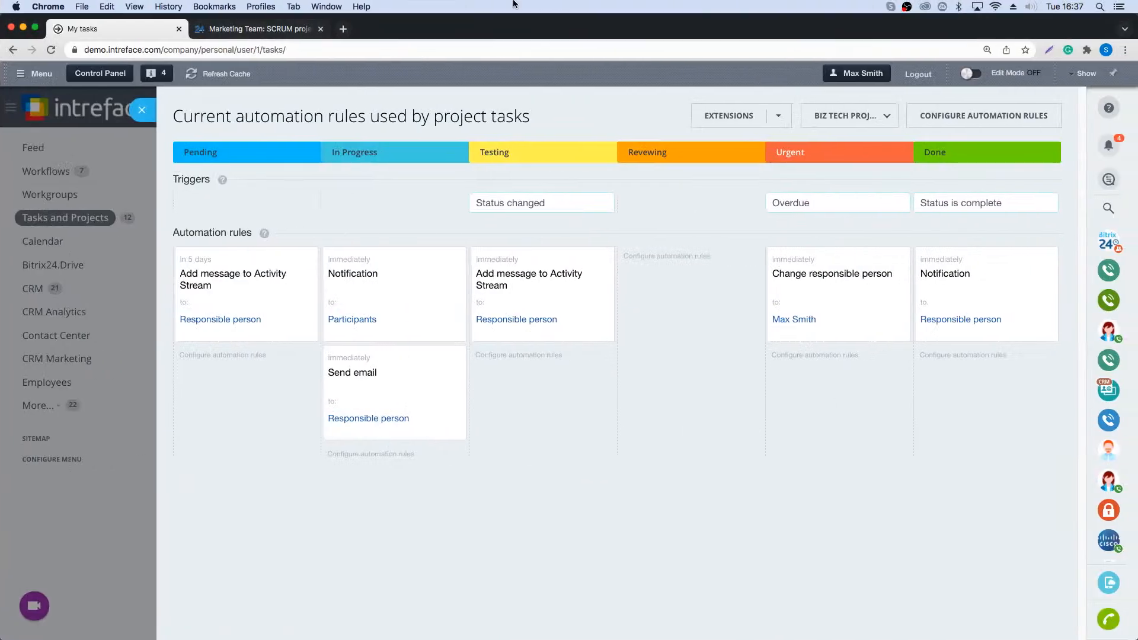
- Close the automation rules, expand the site administration tools, and open the new page creation wizard
{"action": "left_click", "coordinate": [142, 109]}
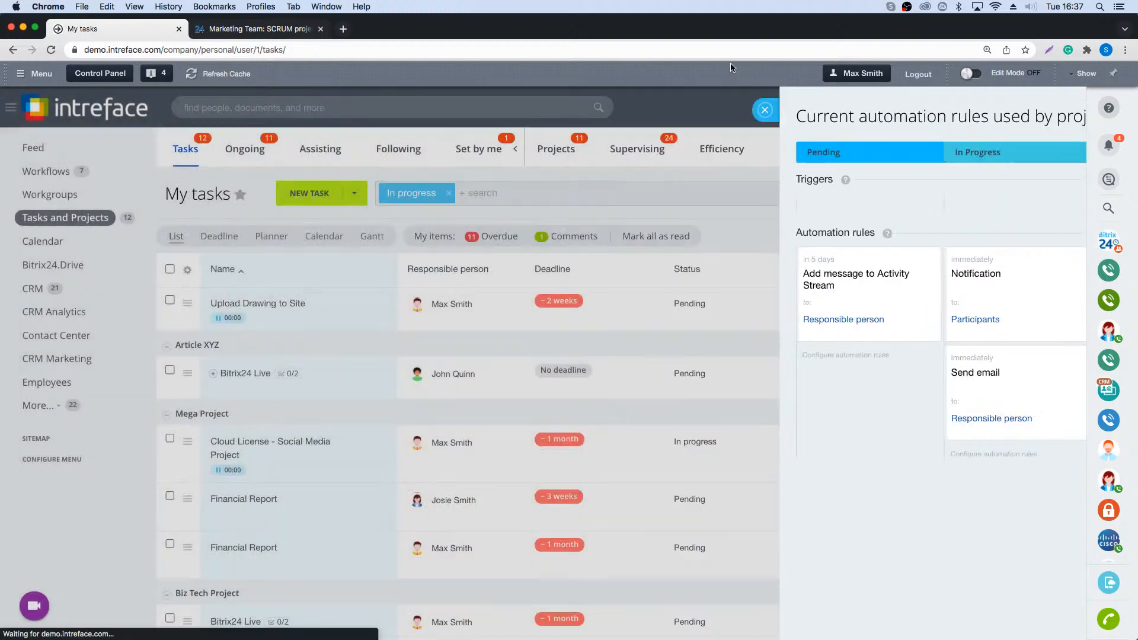
{"action": "left_click", "coordinate": [1073, 75]}
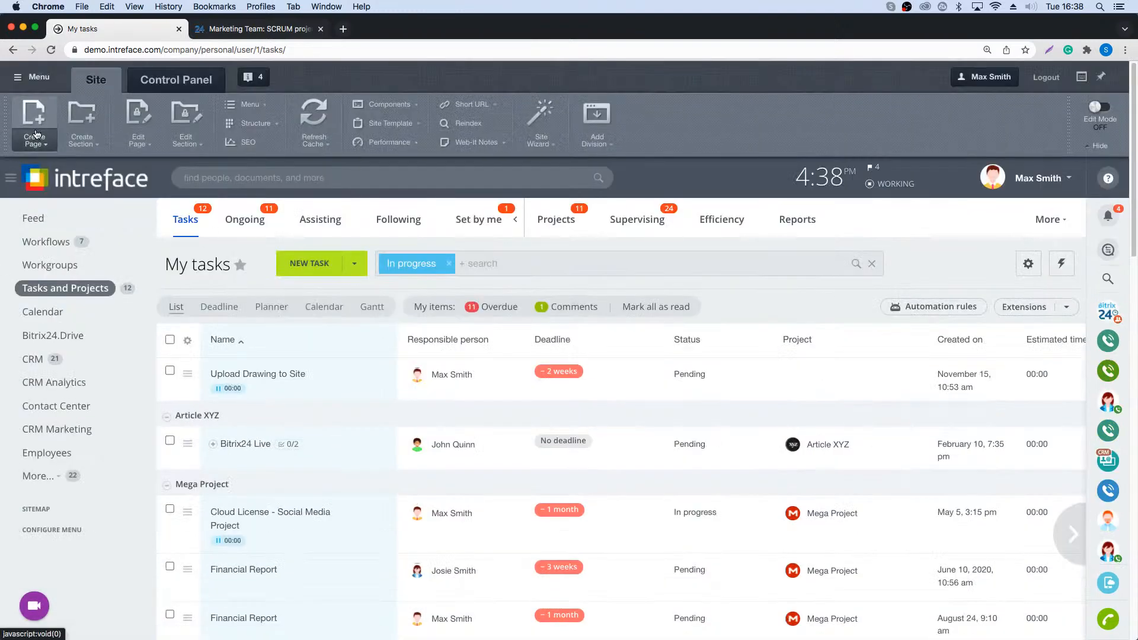
{"action": "left_click", "coordinate": [36, 138]}
{"action": "left_click", "coordinate": [47, 168]}
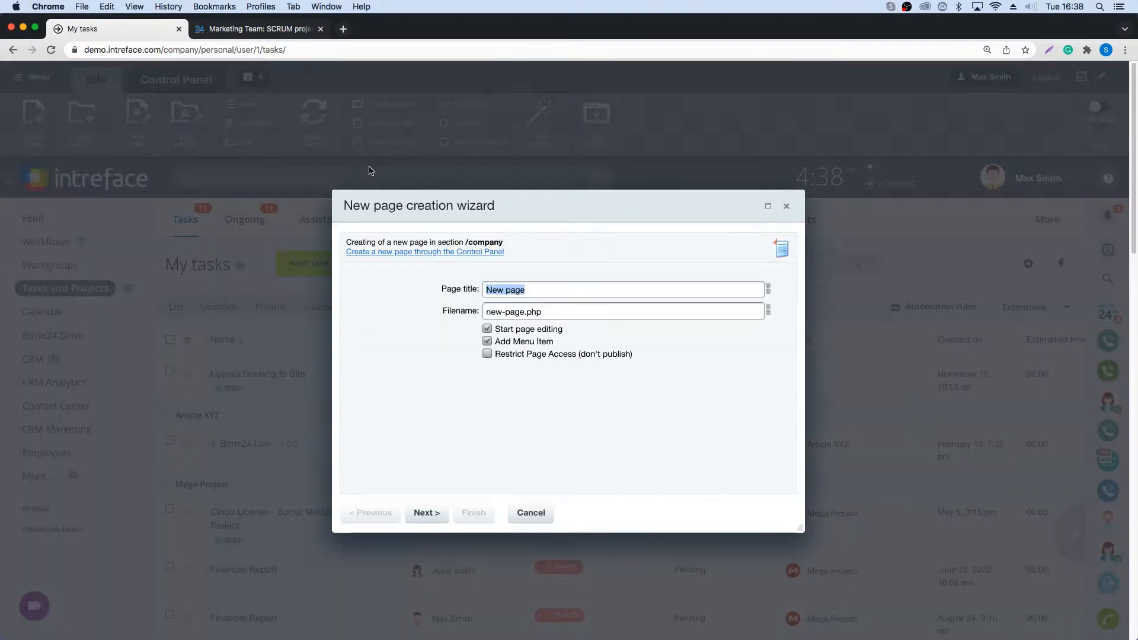